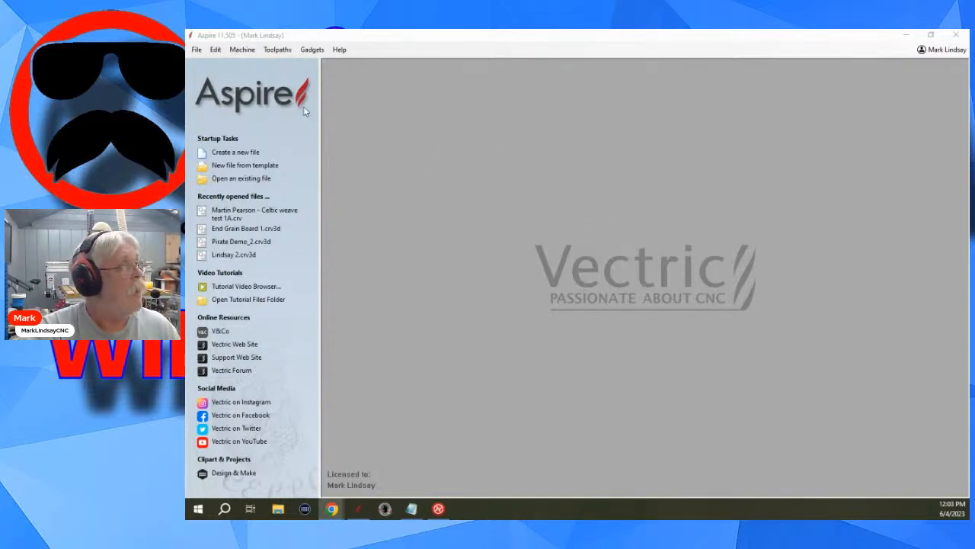
Review the full list of program options, from window layout to confirmation choices, leaving every setting as it is.
left_click(215, 49)
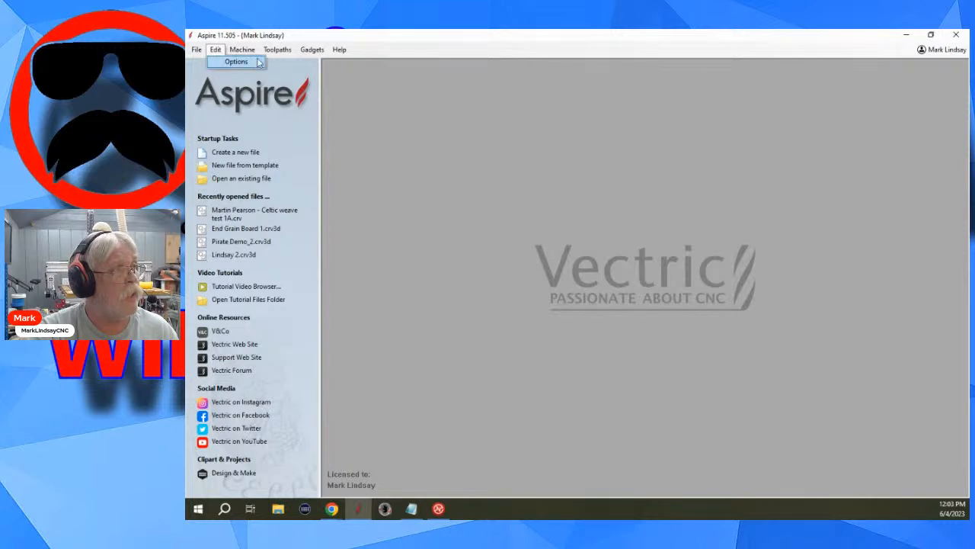
left_click(244, 63)
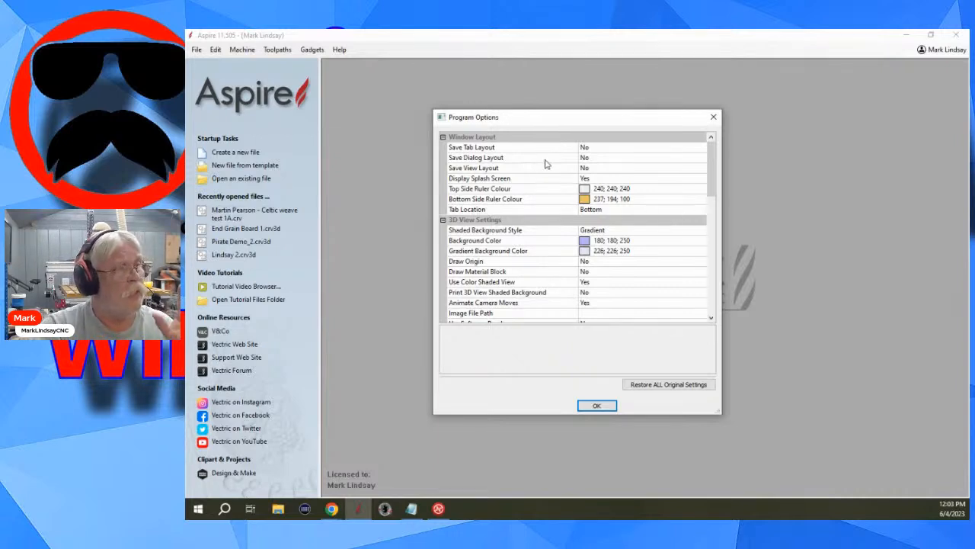
scroll(647, 221, "down", 4)
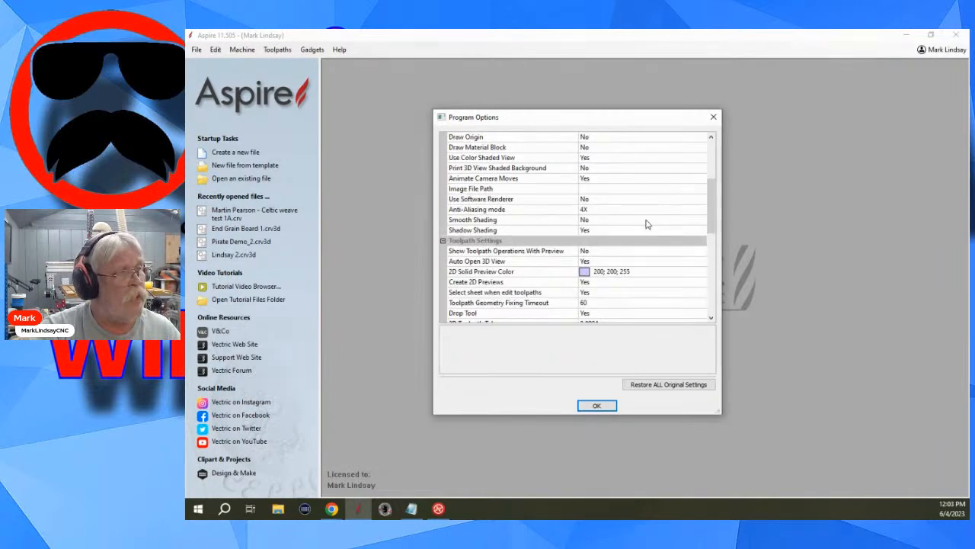
scroll(646, 224, "down", 9)
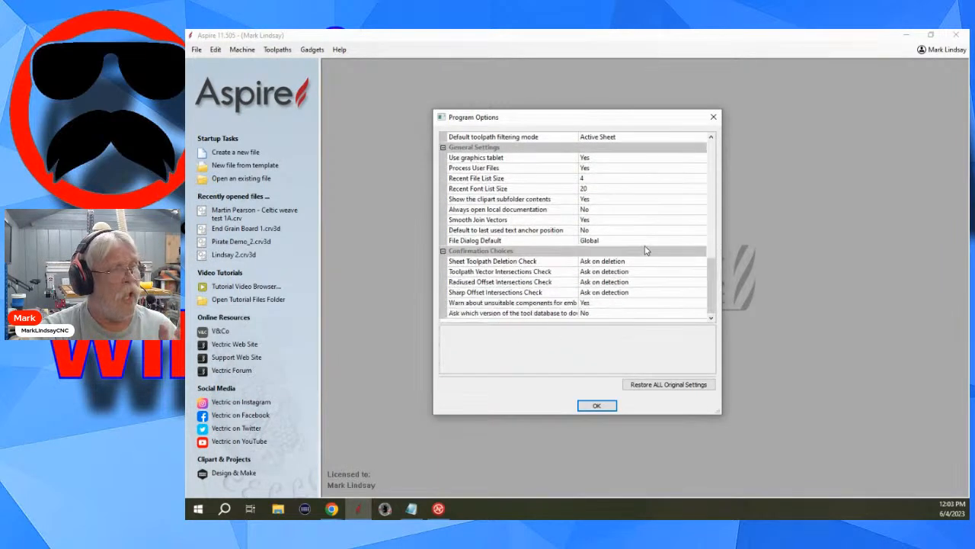
scroll(650, 278, "up", 5)
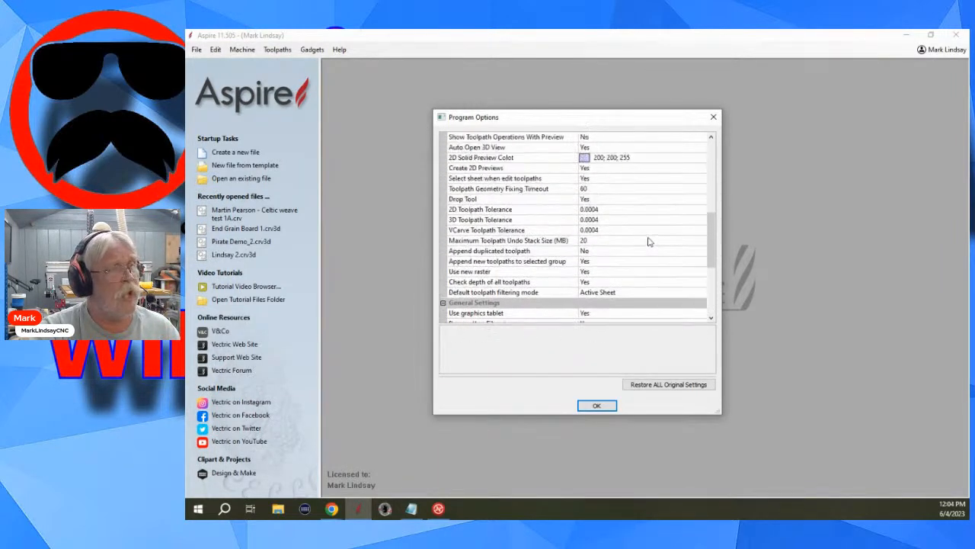
scroll(648, 241, "up", 10)
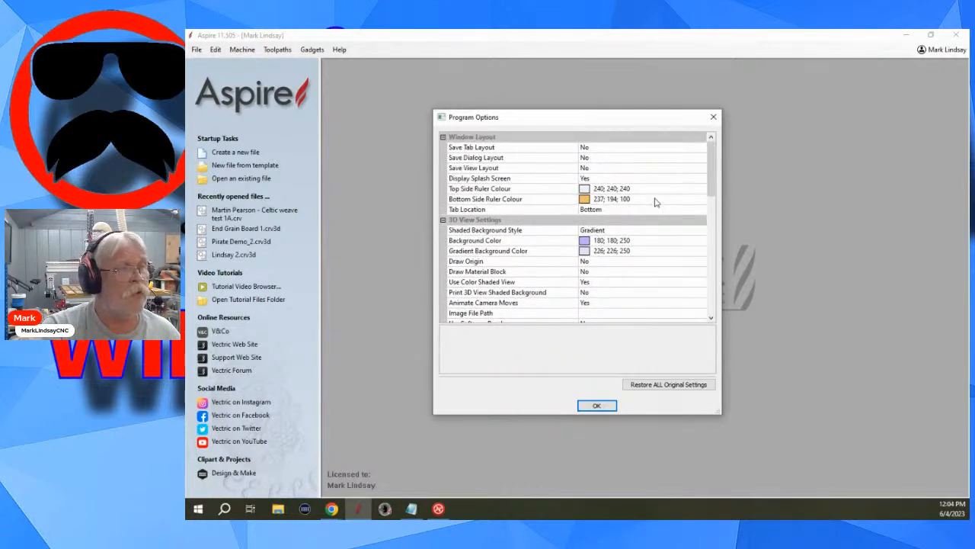
left_click(597, 406)
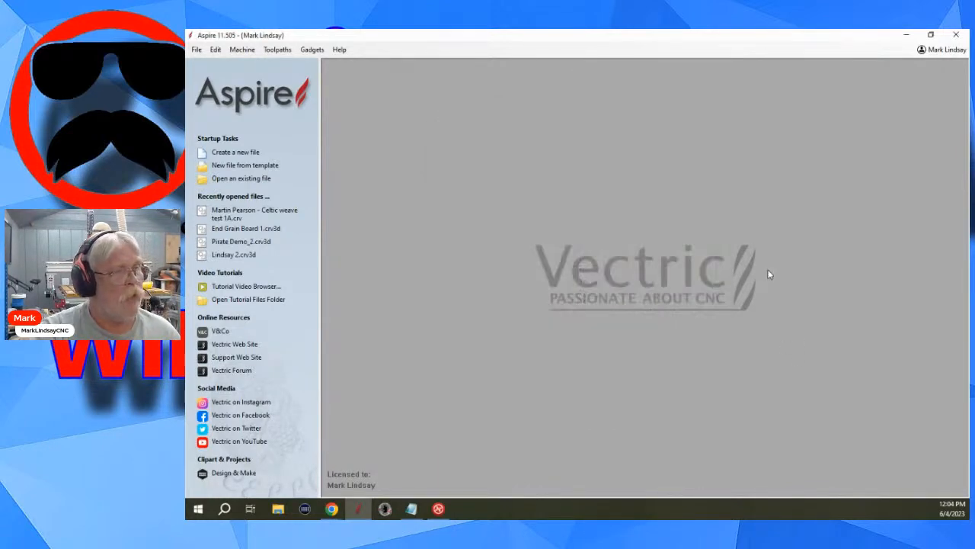
Create a new single-sided job 12 x 12 inches and 0.75 inches thick, with Z zero on the material surface.
left_click(229, 152)
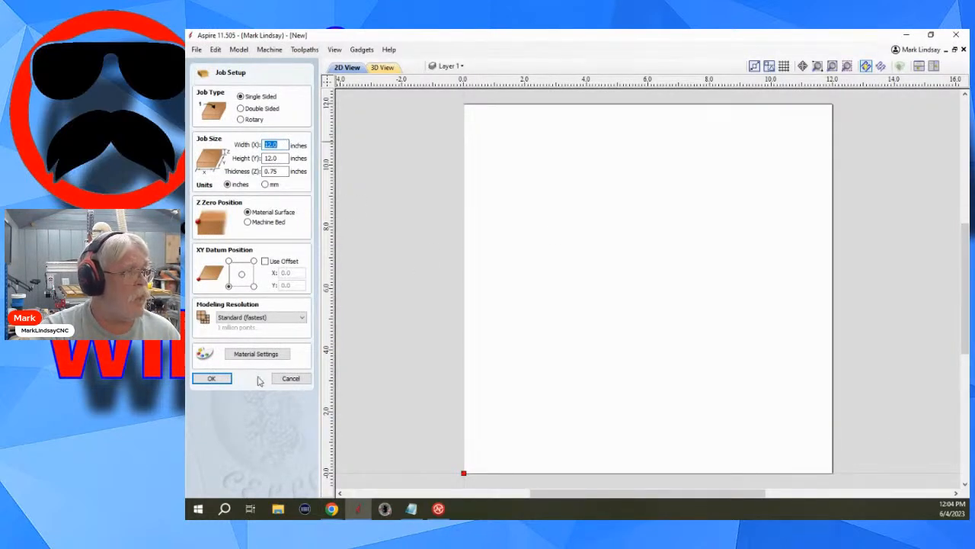
left_click(213, 379)
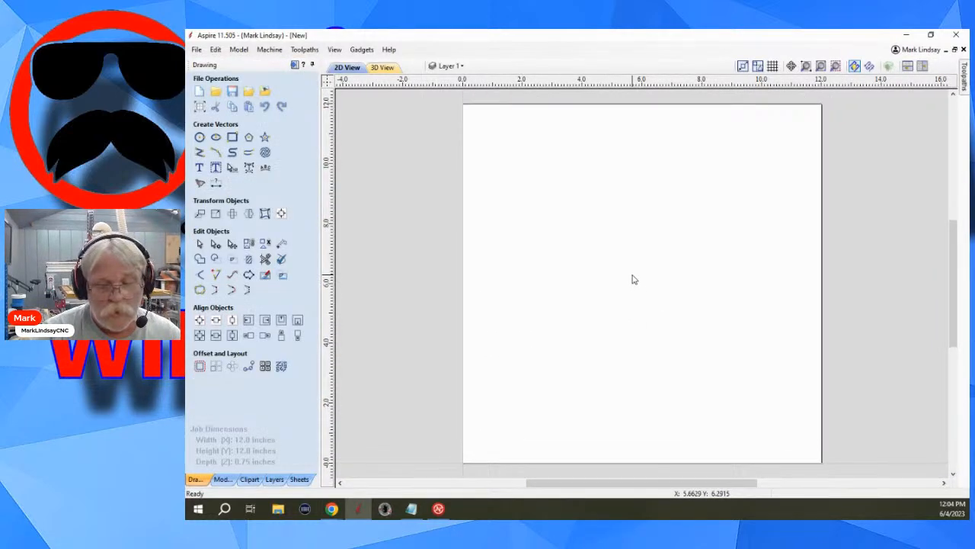
Check the window layout settings in the program options with the new job open, changing nothing.
left_click(216, 50)
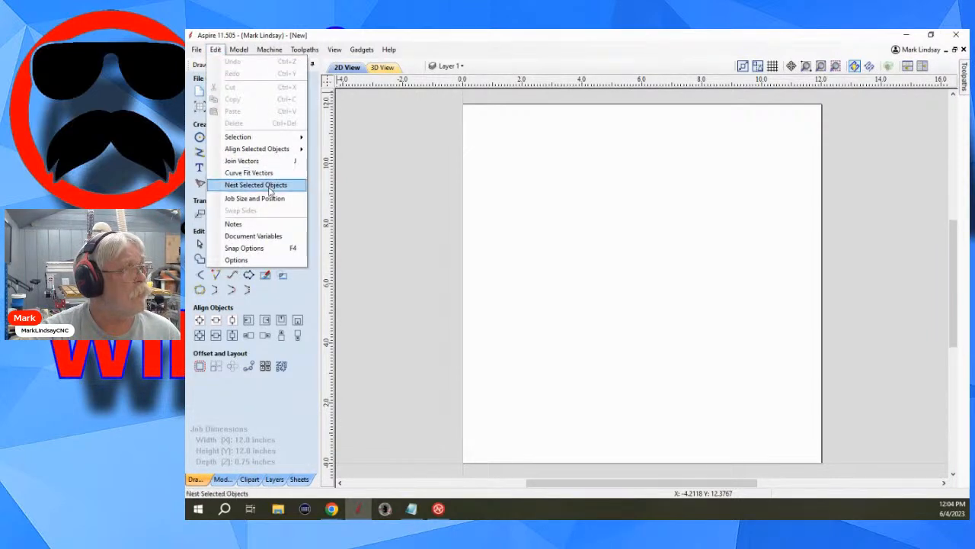
left_click(238, 260)
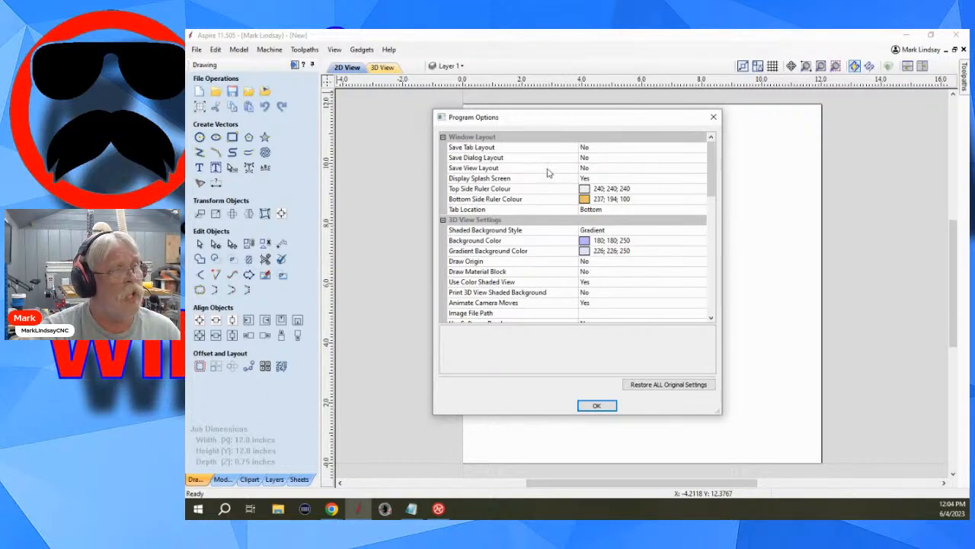
left_click(597, 406)
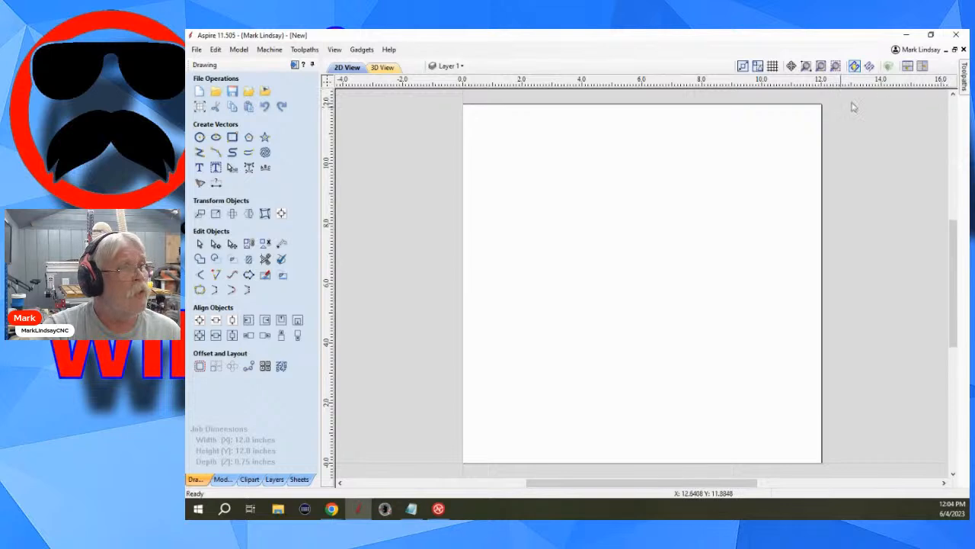
Pin the Toolpaths pane open and set the Save Tab Layout program option to Yes.
mouse_move(964, 84)
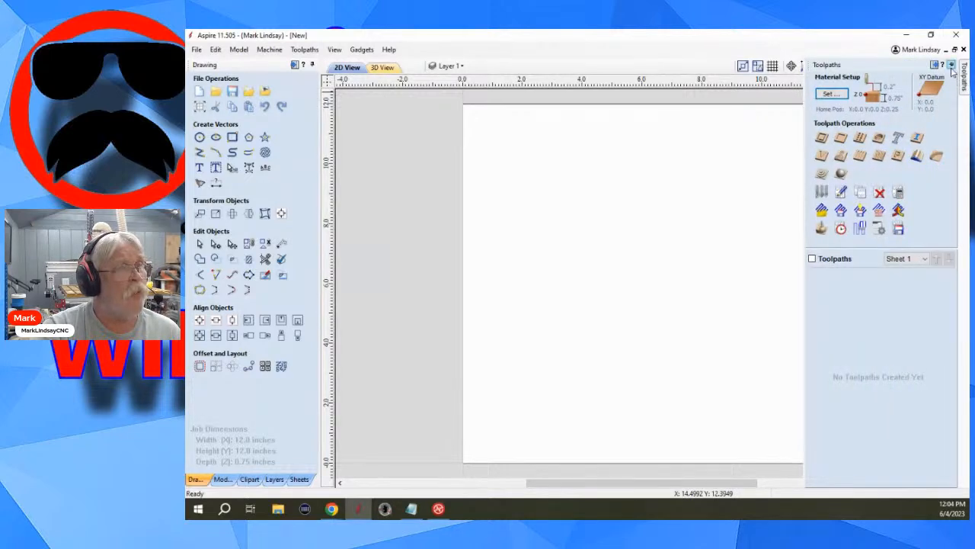
left_click(951, 66)
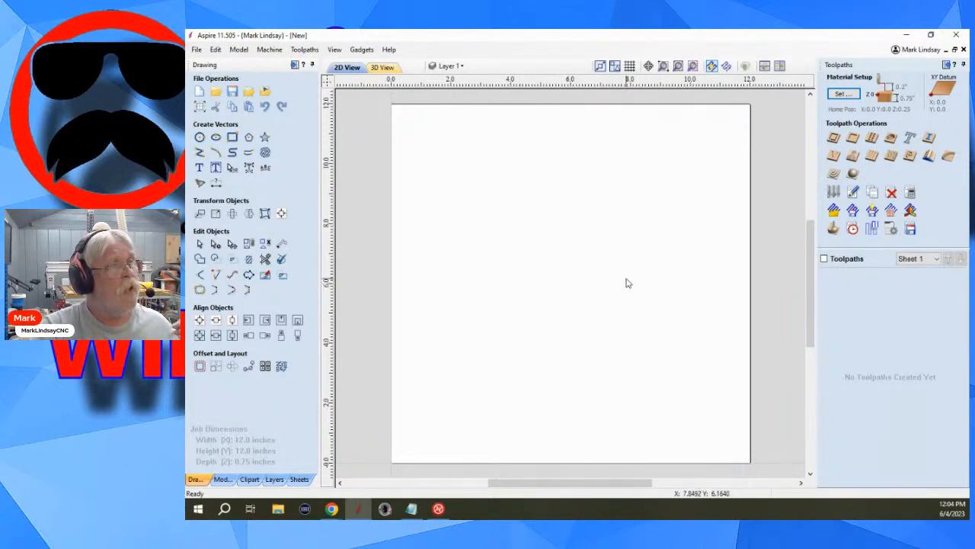
left_click(215, 50)
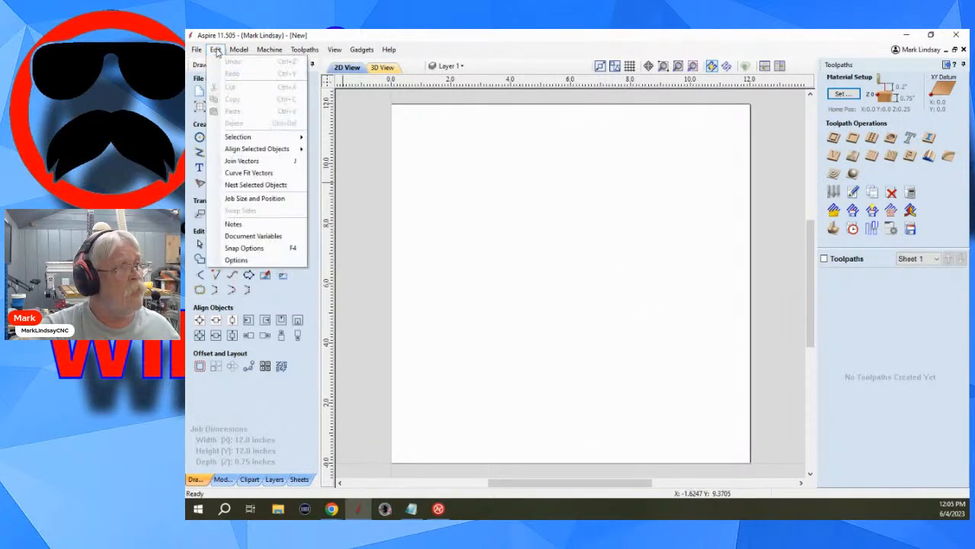
left_click(263, 260)
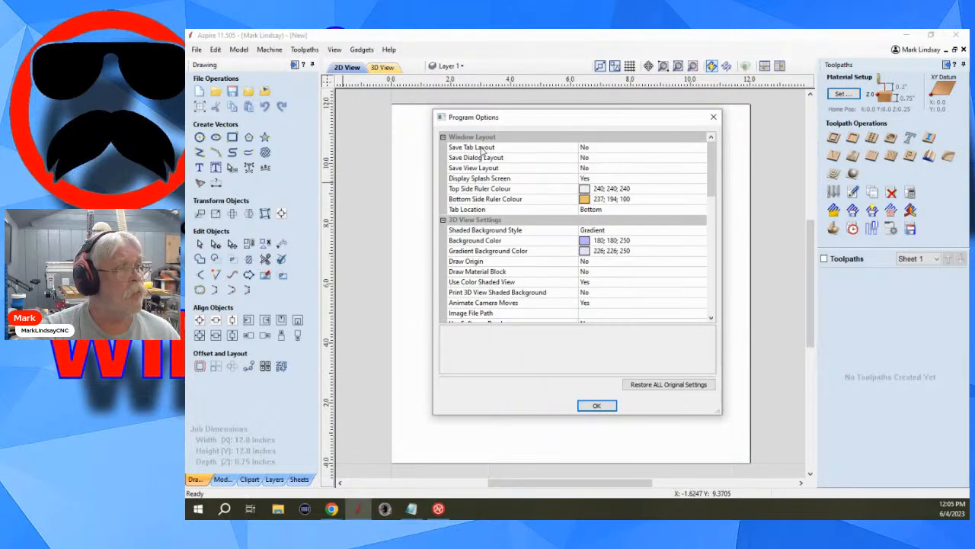
left_click(584, 148)
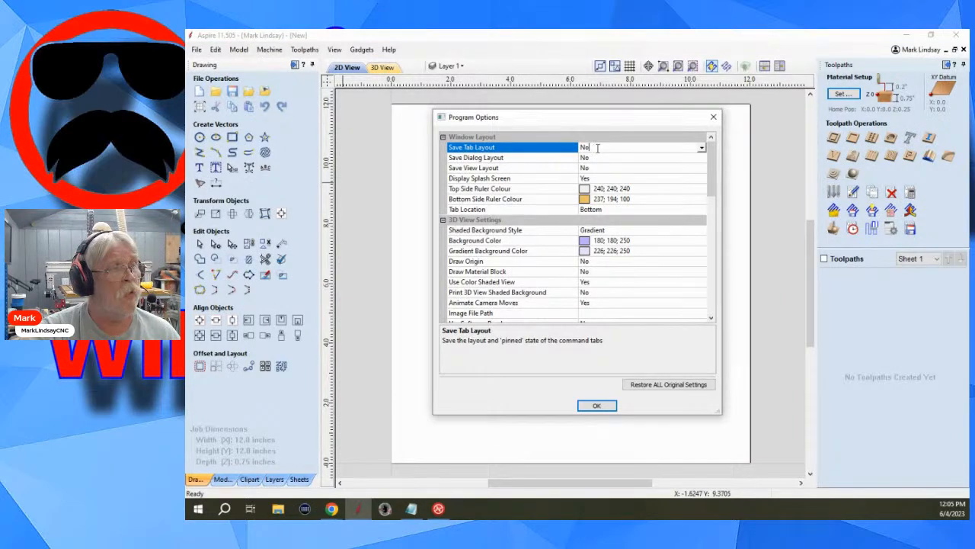
left_click(702, 149)
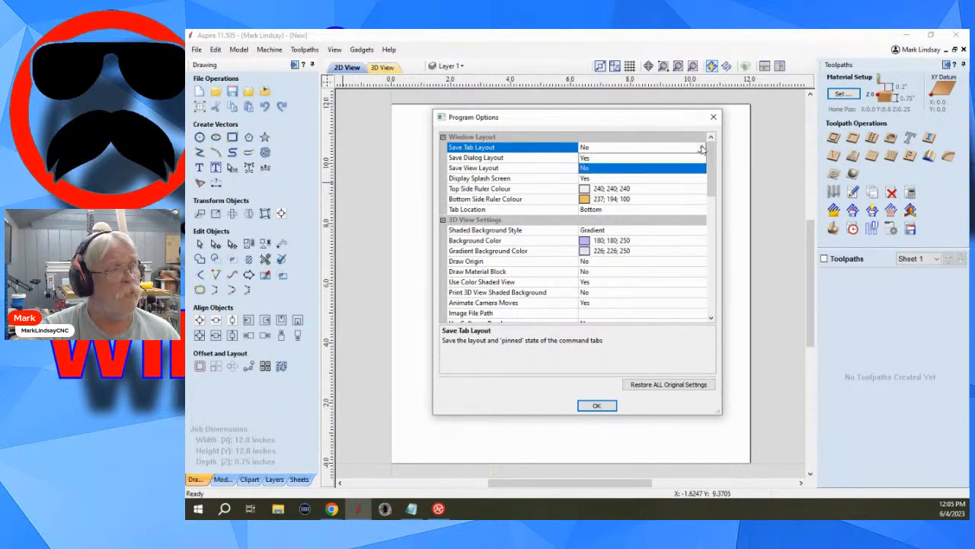
left_click(592, 158)
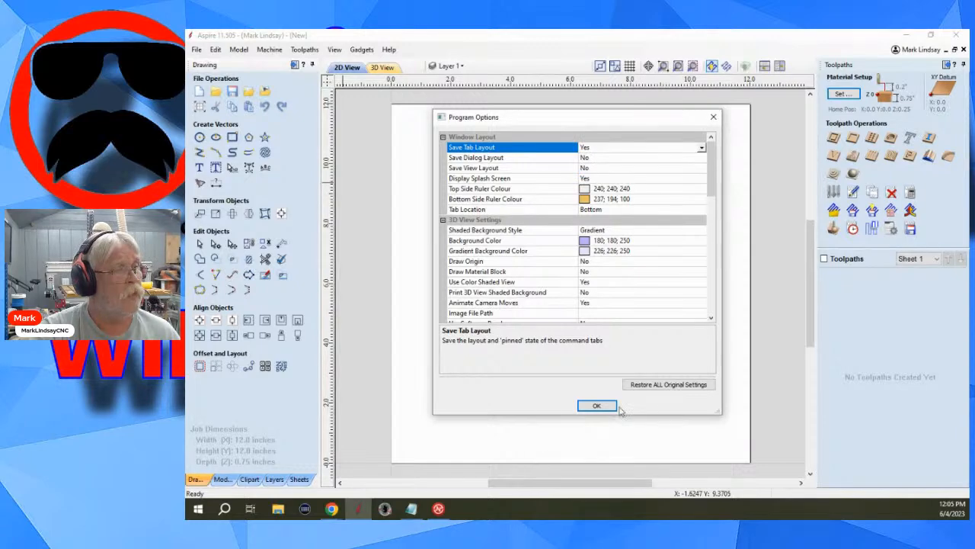
left_click(591, 405)
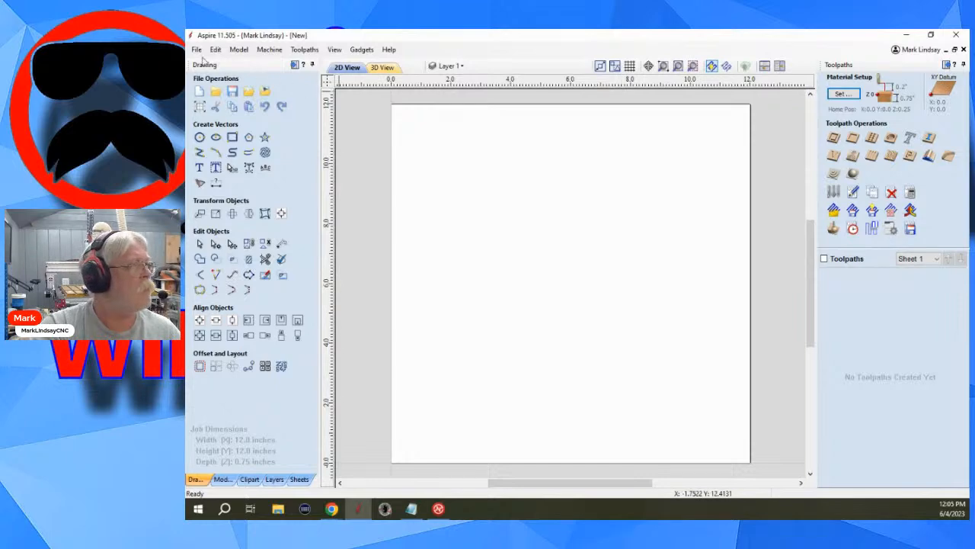
Review the window layout options once more, and unpin the Toolpaths pane so that it hides automatically.
left_click(197, 50)
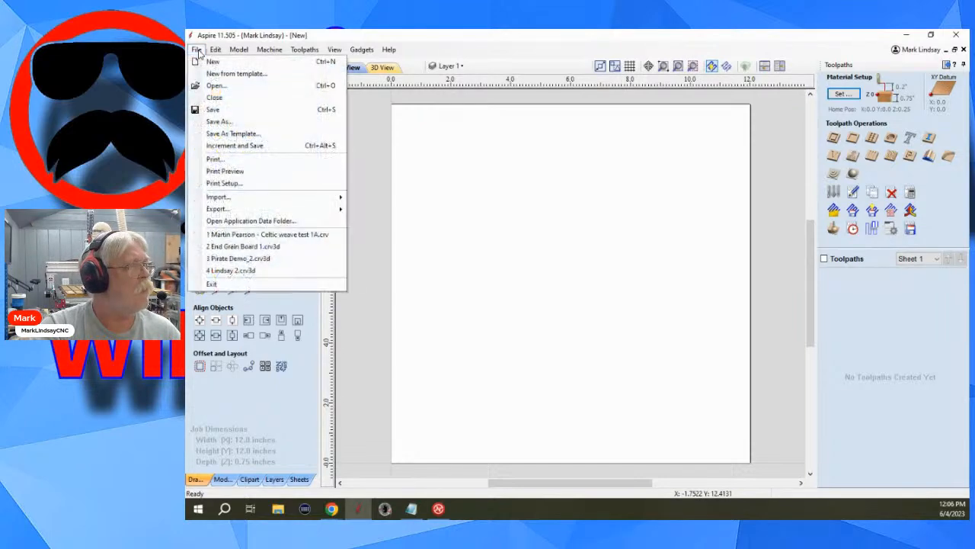
mouse_move(216, 49)
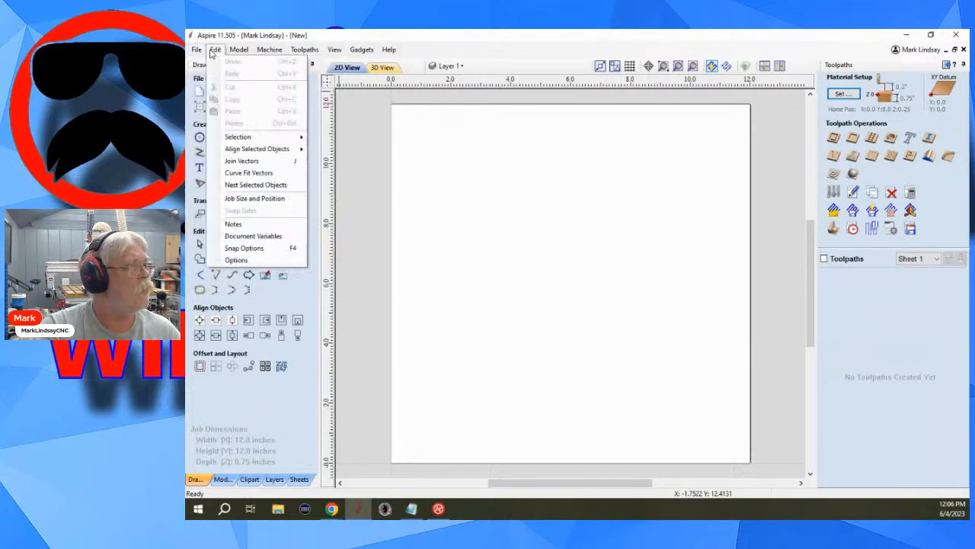
left_click(266, 260)
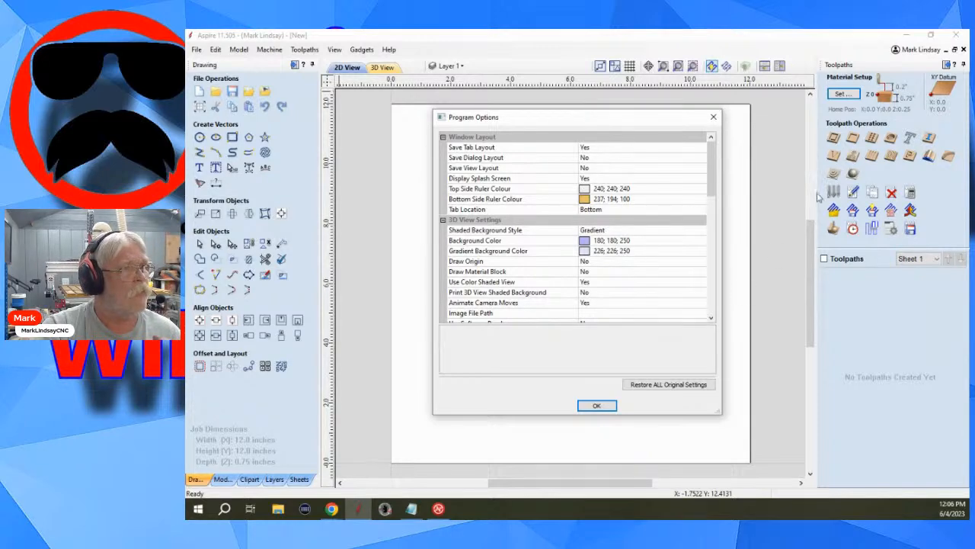
left_click(598, 406)
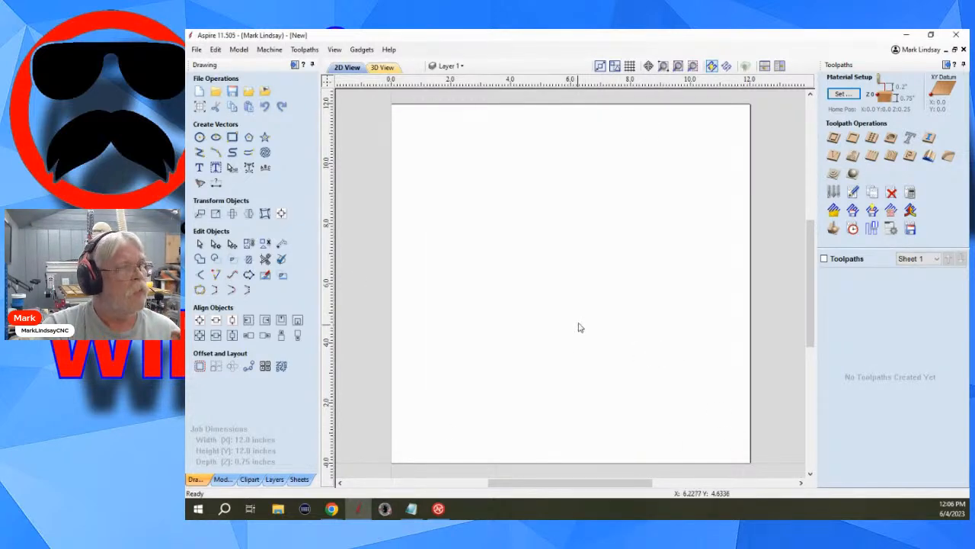
left_click(963, 65)
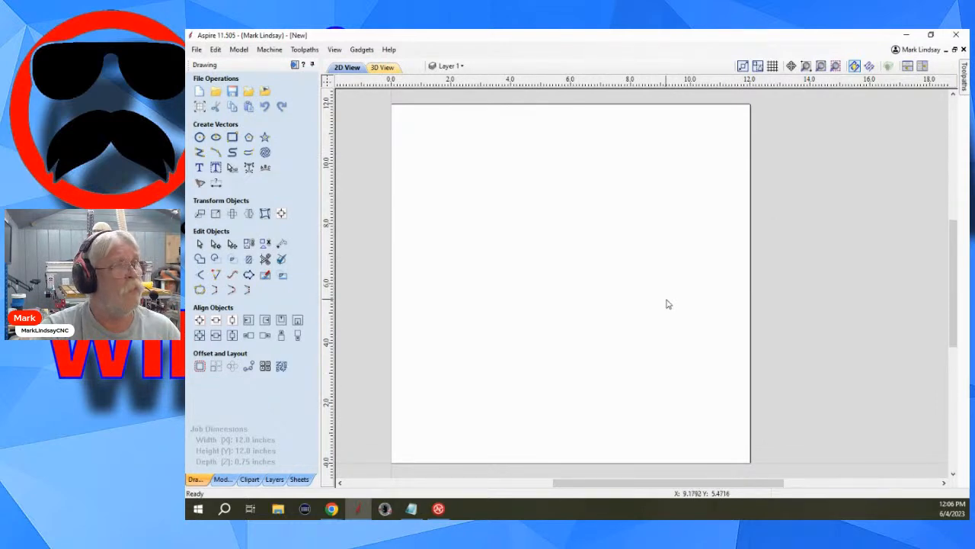
Look at the 3D view and return to 2D, and tile both views, first horizontally and finally side by side.
left_click(348, 69)
left_click(382, 68)
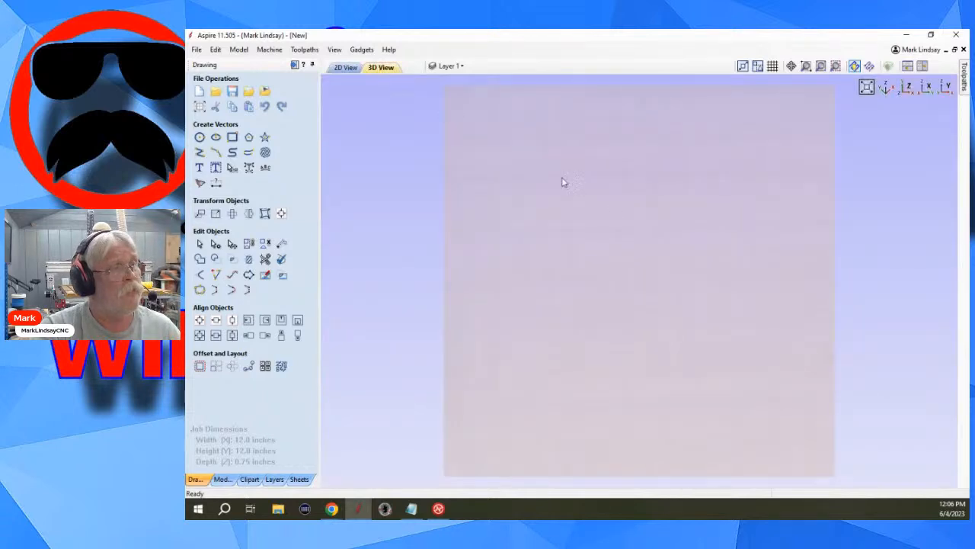
left_click(343, 71)
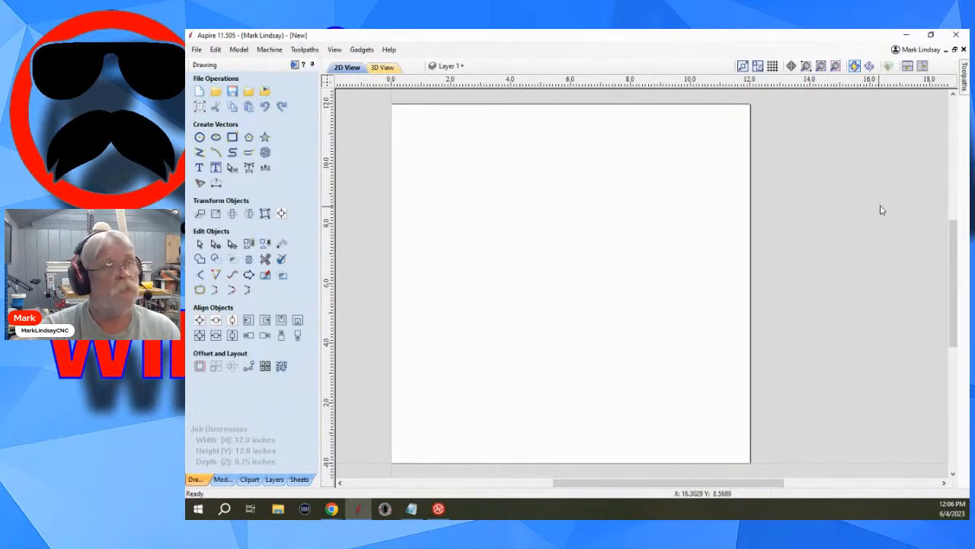
left_click(908, 67)
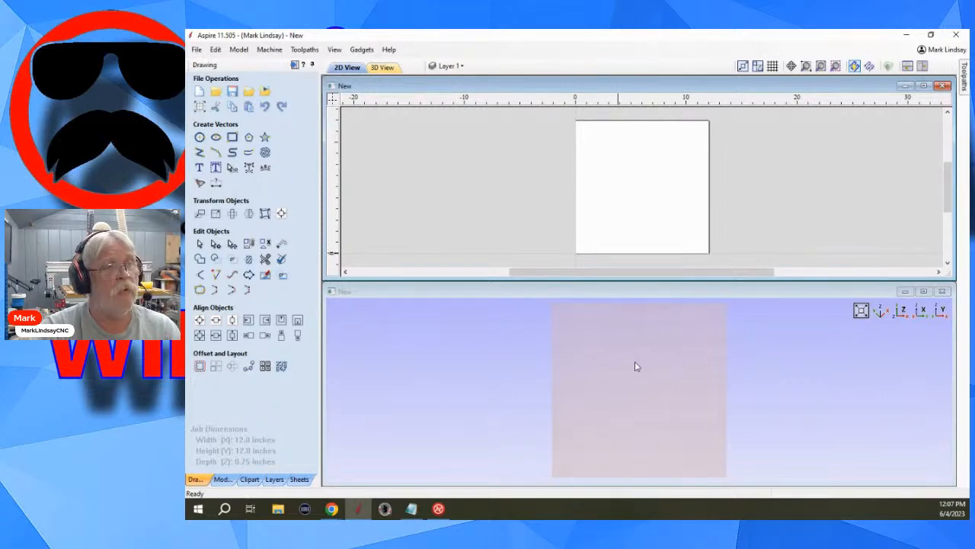
left_click(922, 66)
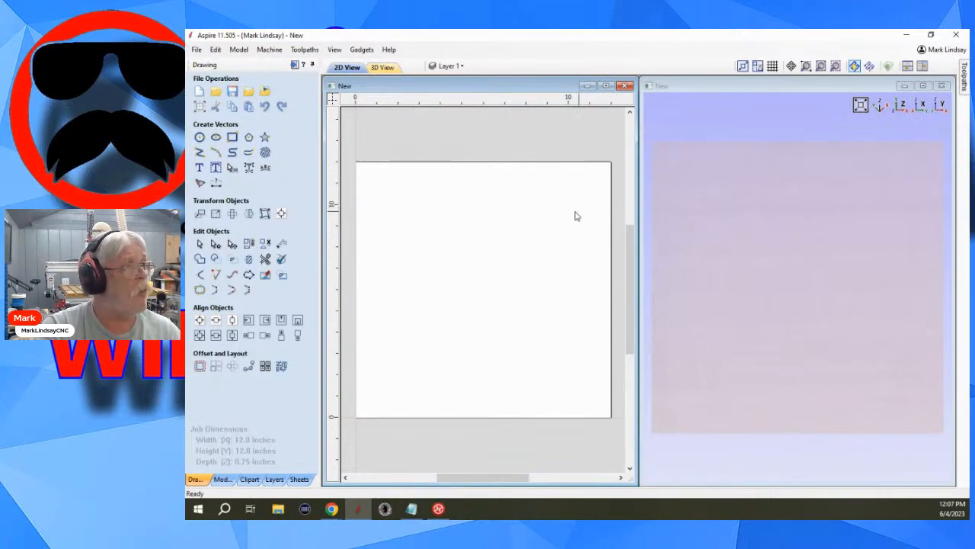
Set the Save View Layout program option to Yes and apply the options.
left_click(216, 50)
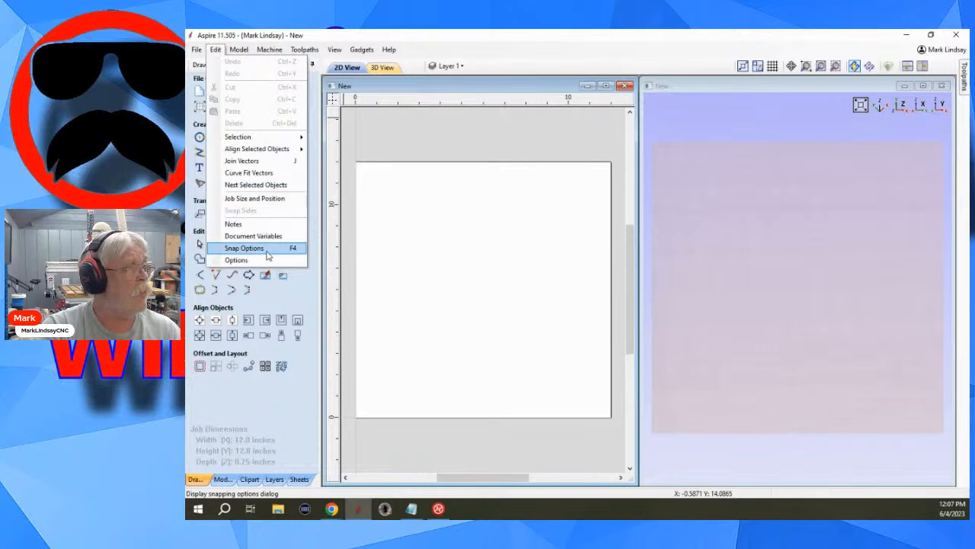
left_click(237, 260)
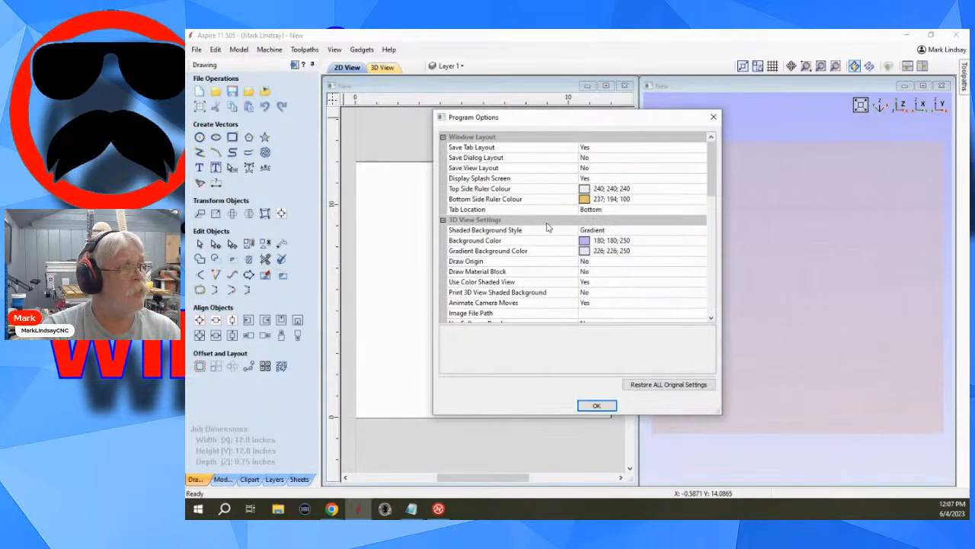
left_click(602, 167)
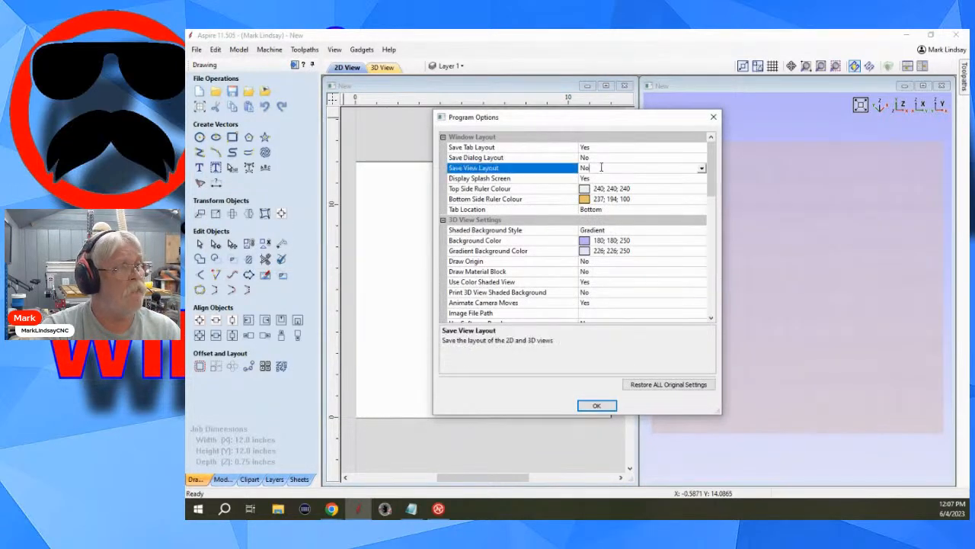
left_click(701, 170)
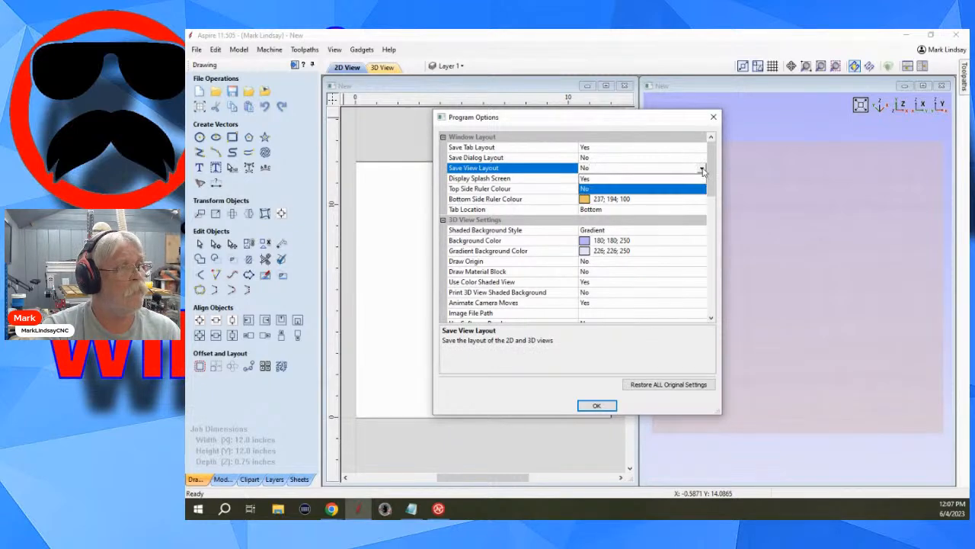
left_click(609, 179)
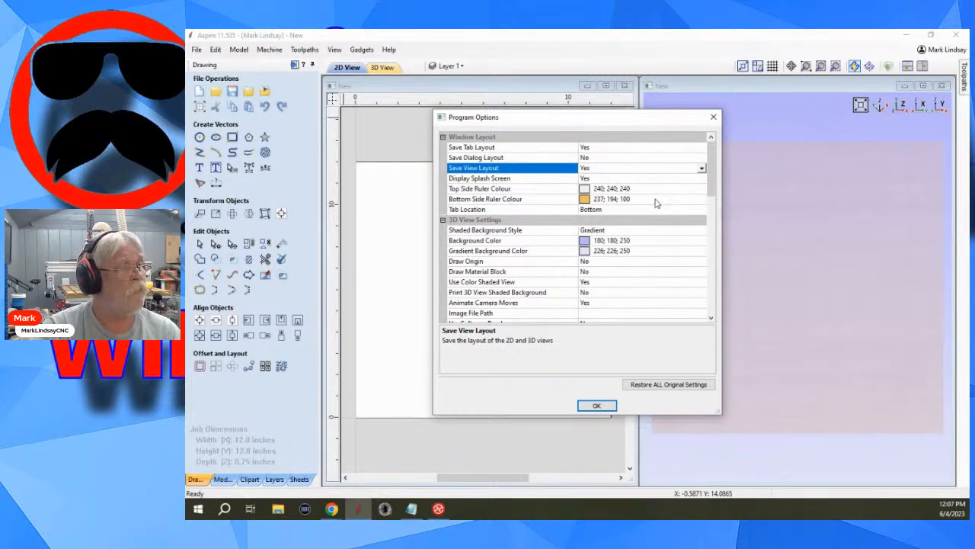
left_click(599, 406)
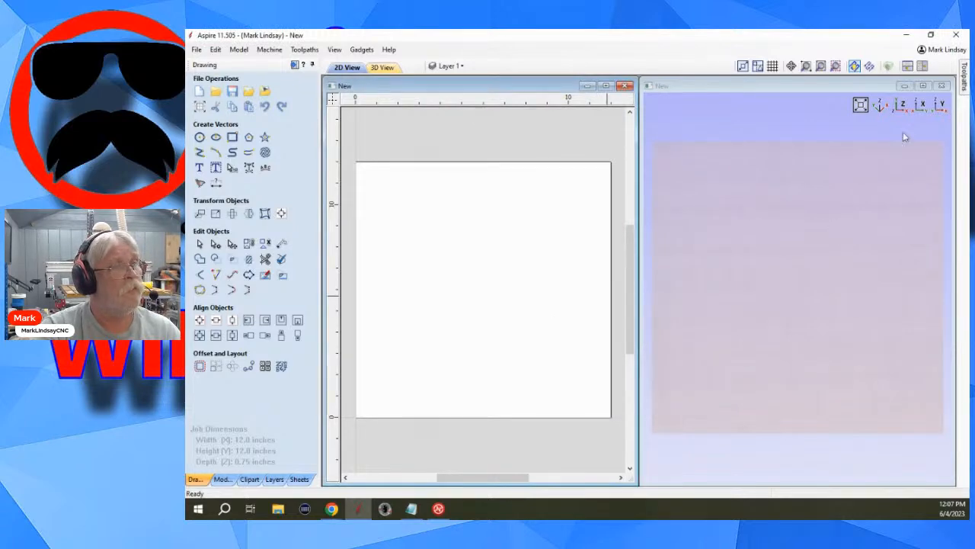
Pin the Toolpaths pane open.
mouse_move(963, 77)
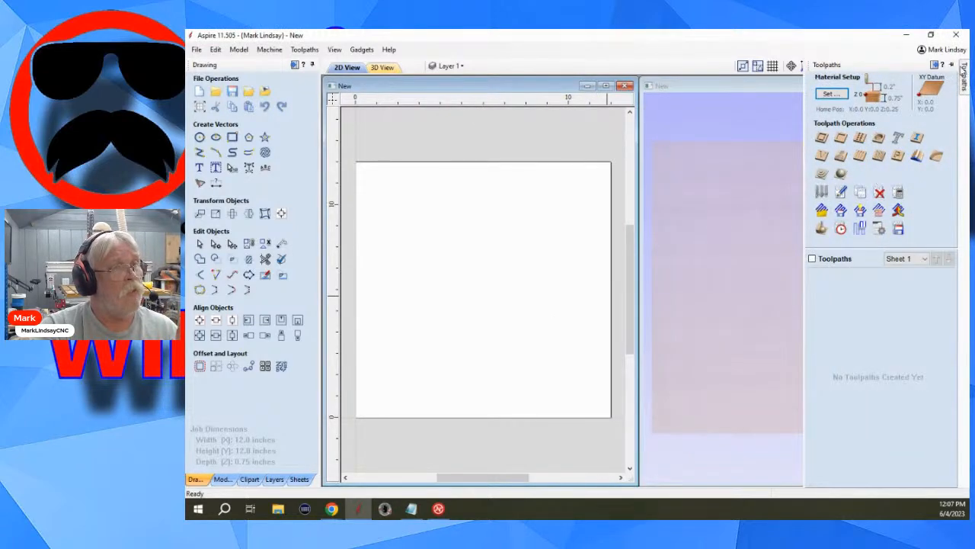
left_click(952, 66)
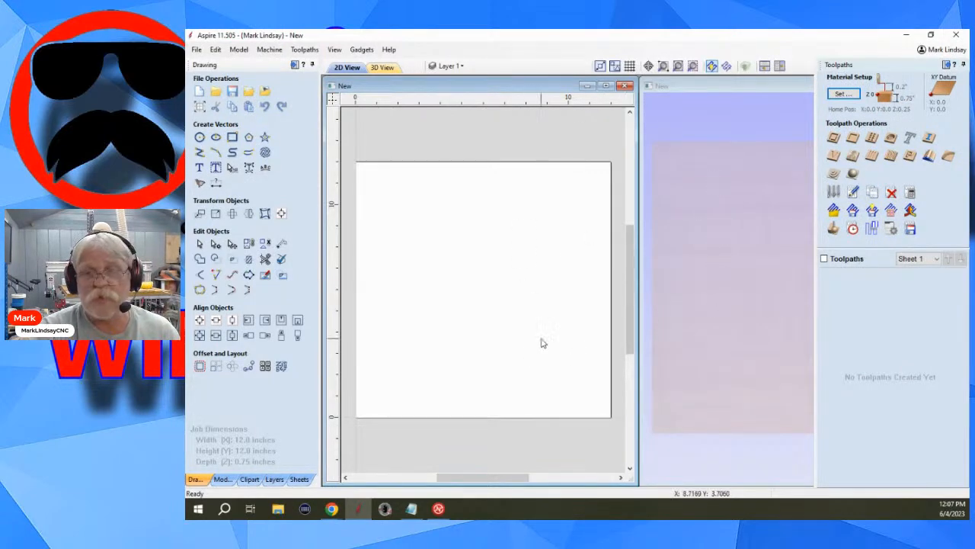
scroll(397, 299, "up", 2)
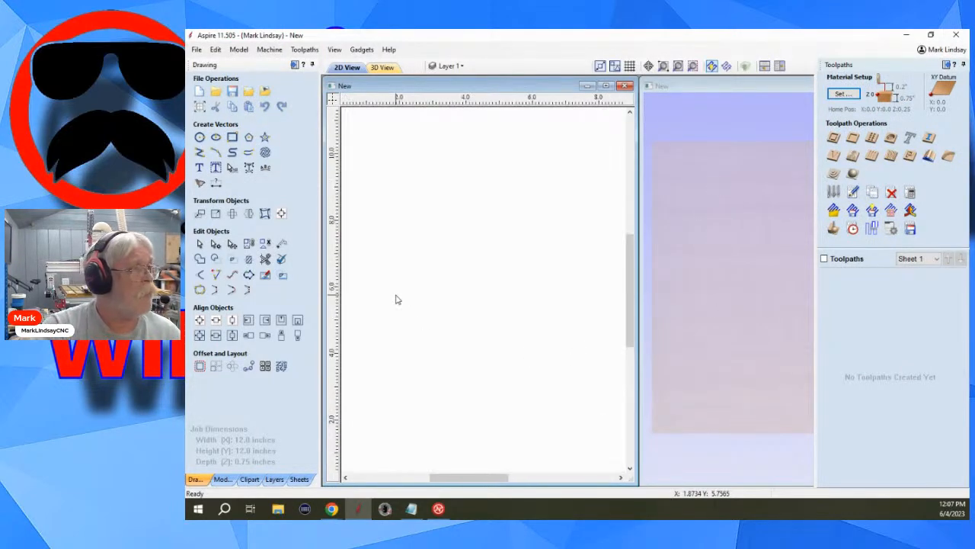
scroll(399, 292, "down", 2)
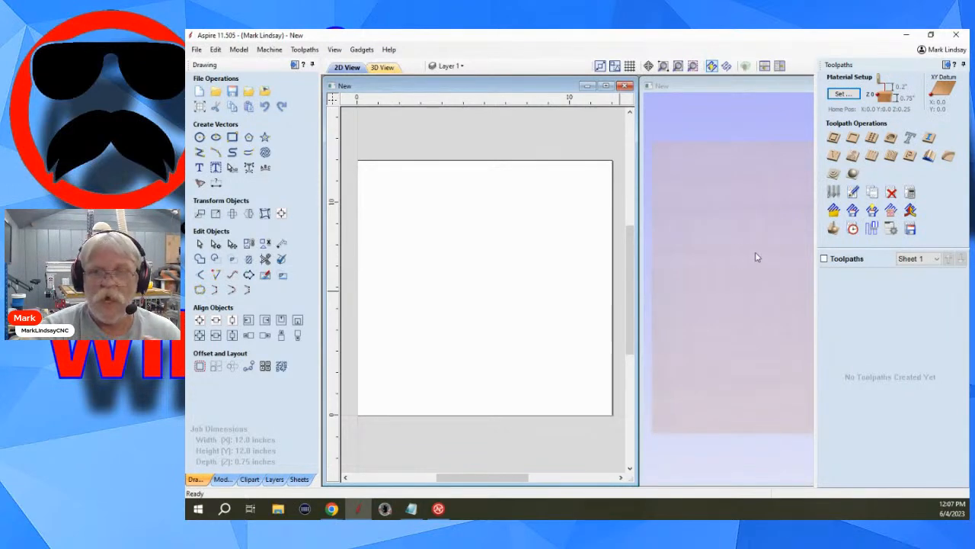
Maximize the 2D view, and switch to the 3D view and back to 2D.
left_click(607, 86)
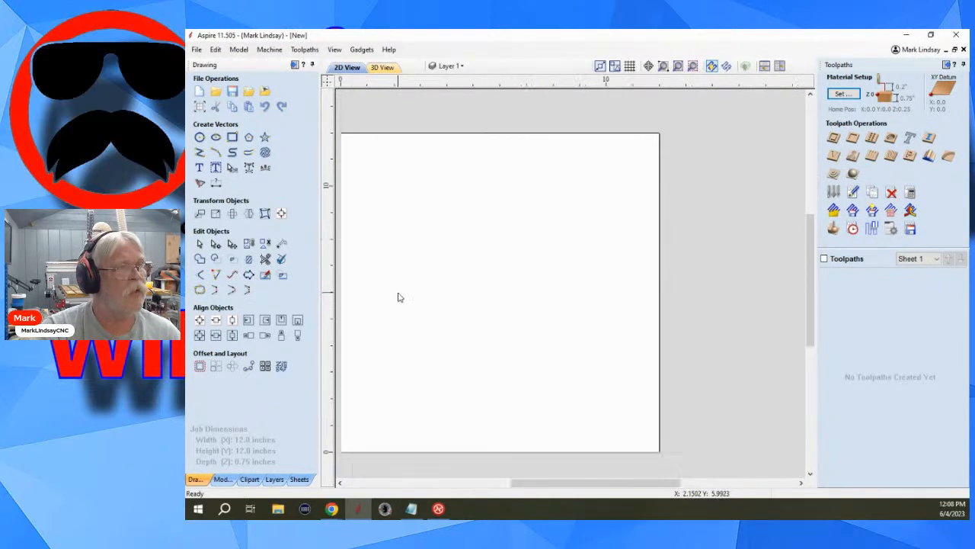
middle_click_drag(435, 262, 543, 253)
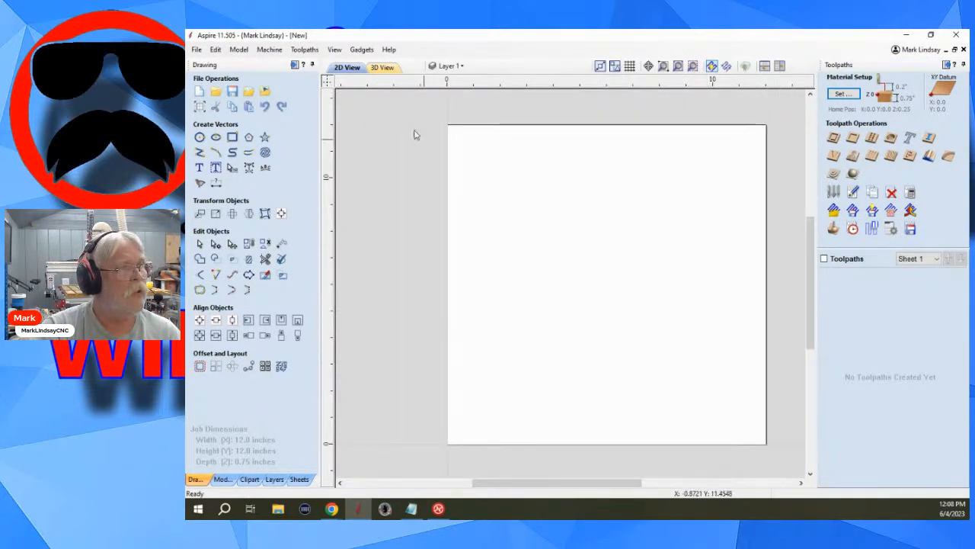
left_click(383, 68)
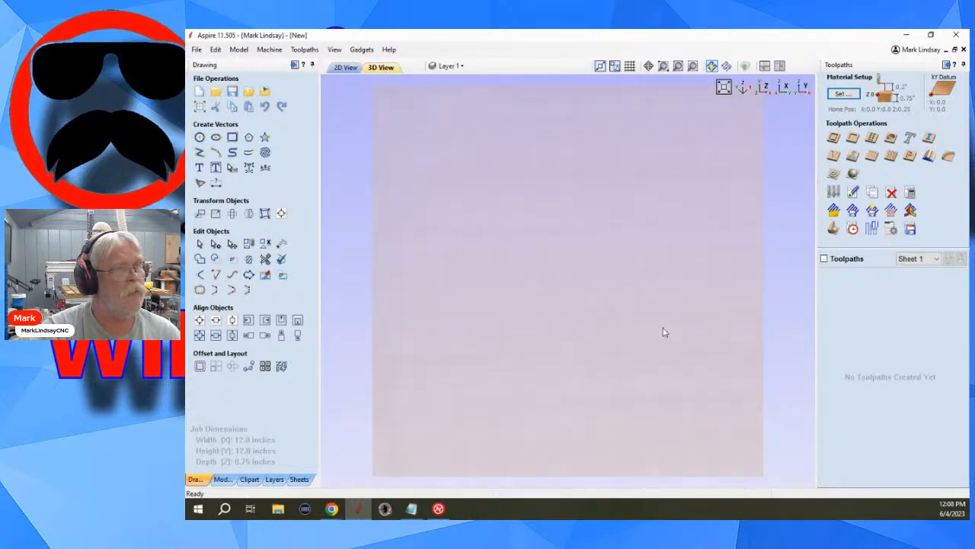
left_click(343, 69)
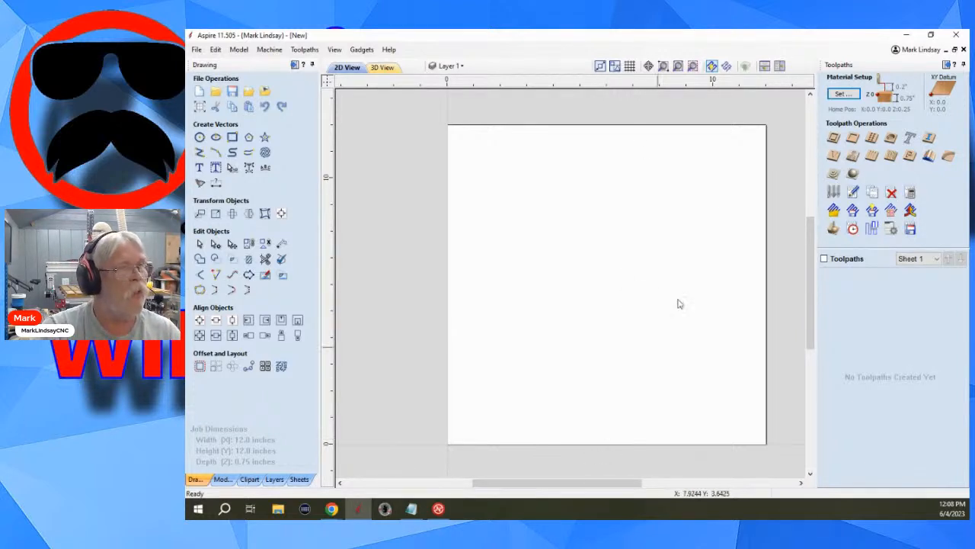
Tile the 2D and 3D views side by side, and check the Window Layout settings in the program options.
left_click(780, 66)
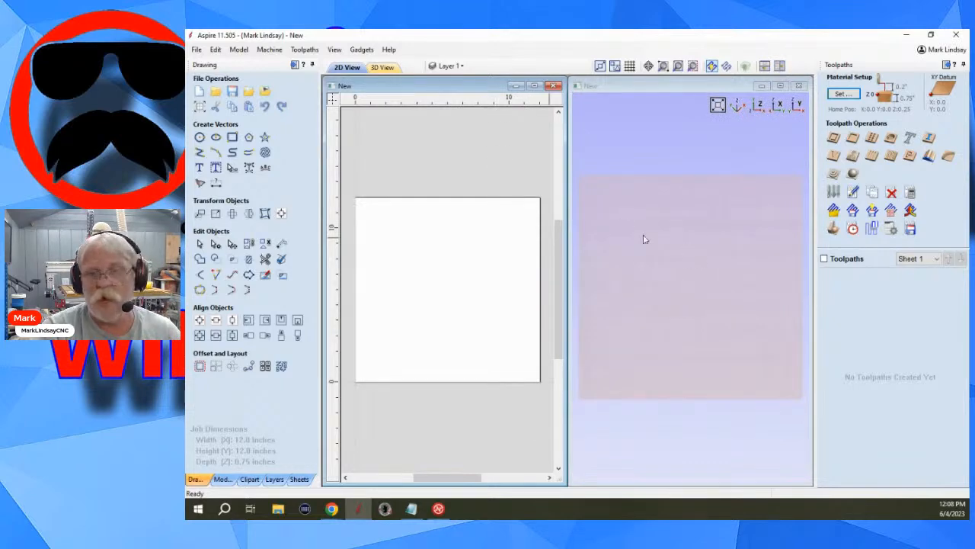
left_click(216, 50)
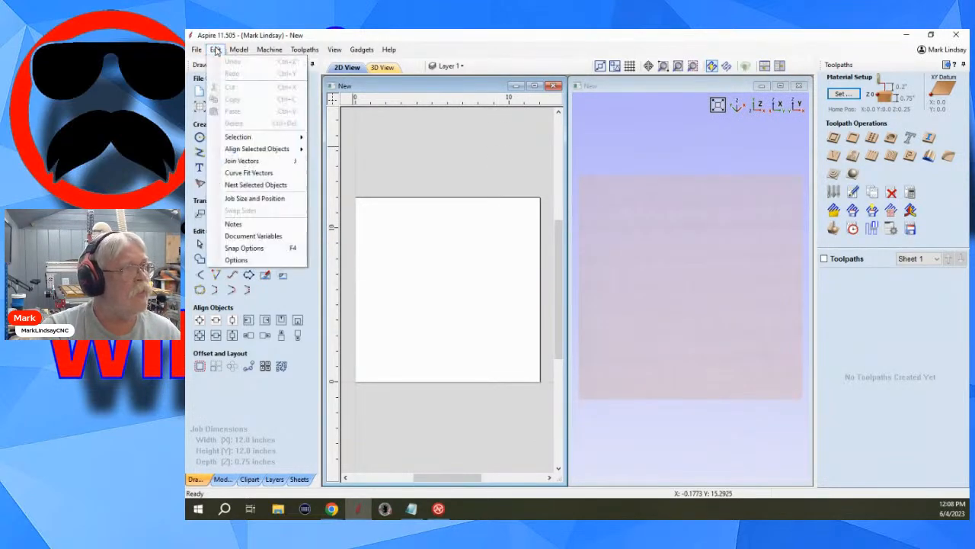
left_click(278, 261)
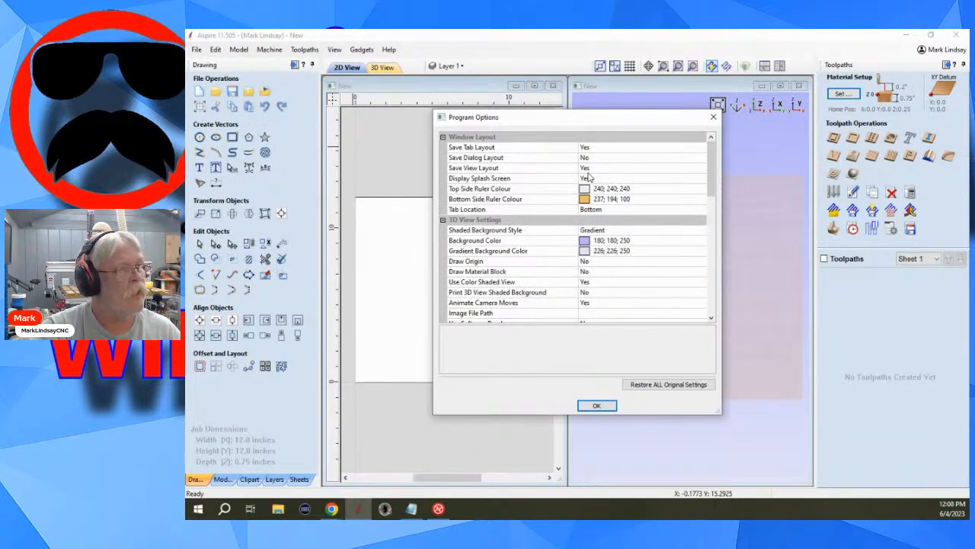
left_click(598, 405)
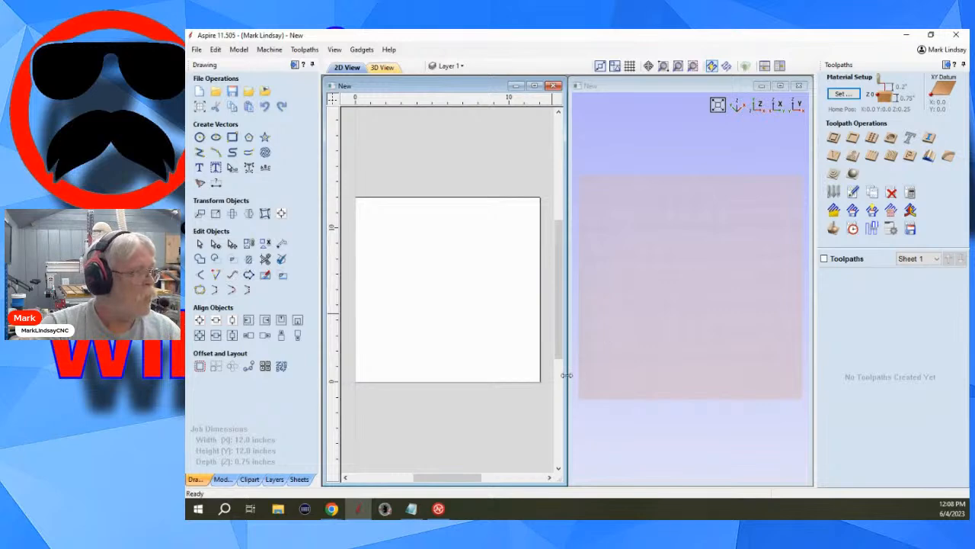
Start a second Aspire session and create a new job in it with the default job setup.
right_click(361, 512)
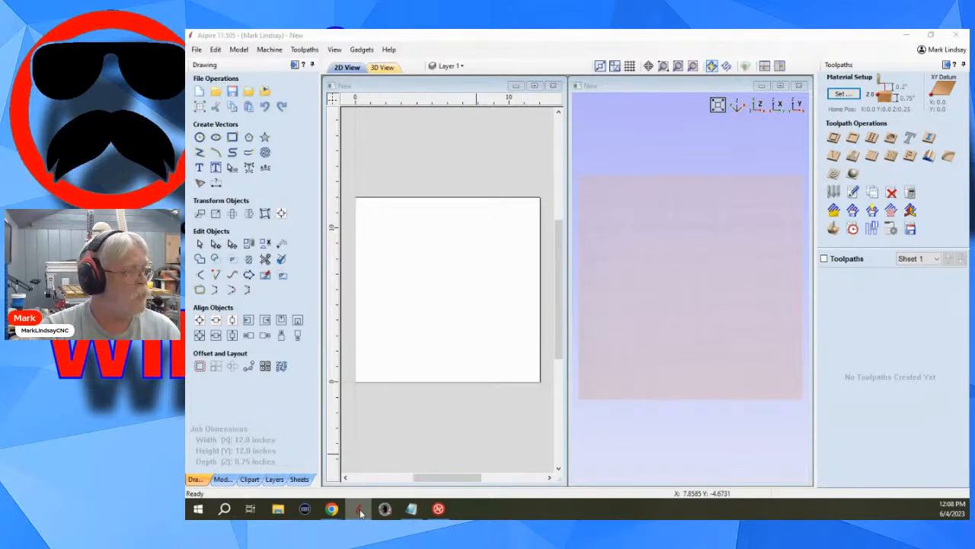
left_click(318, 447)
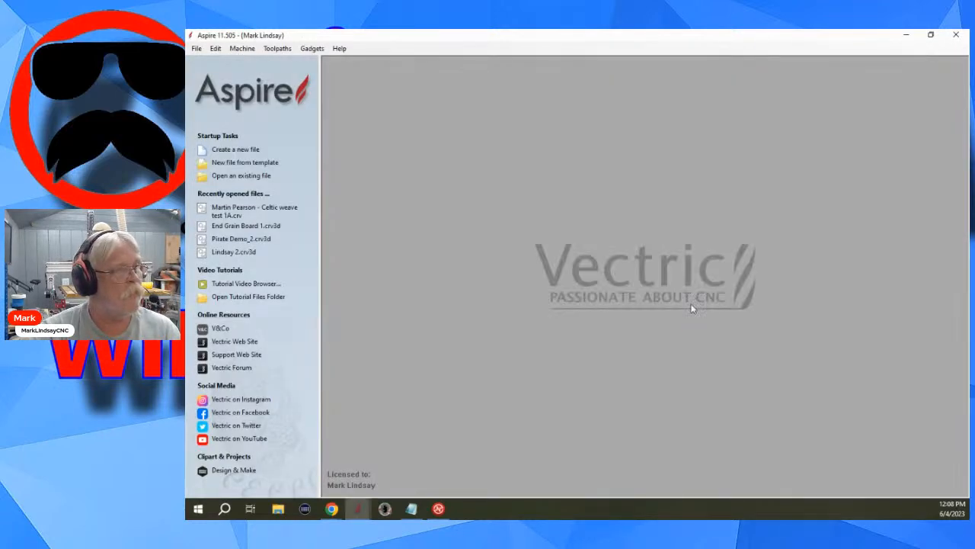
left_click(239, 153)
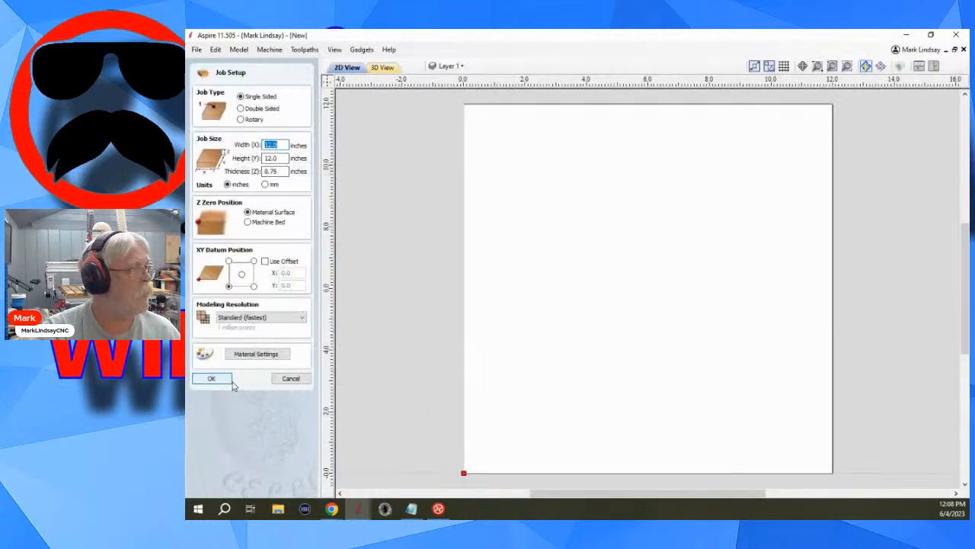
left_click(219, 380)
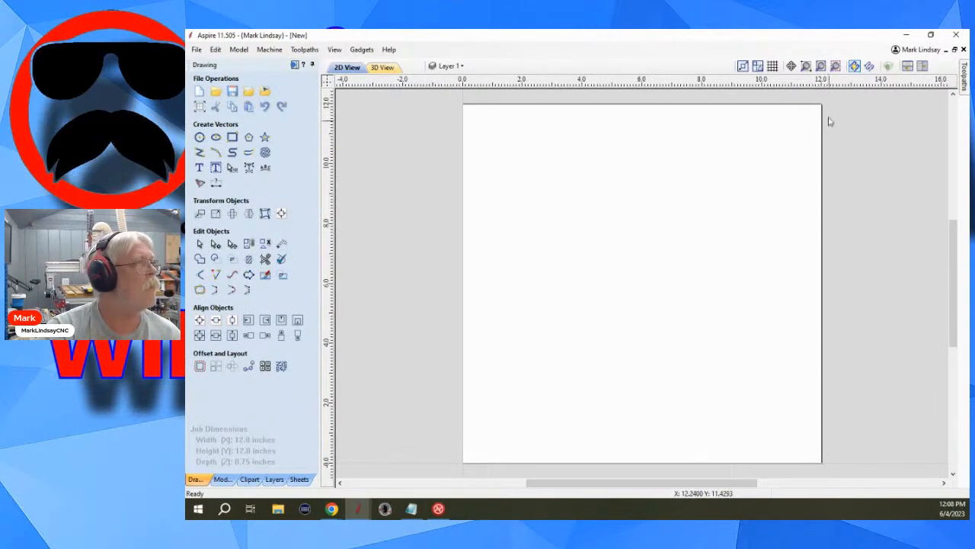
Close both Aspire sessions without saving the new jobs.
left_click(958, 36)
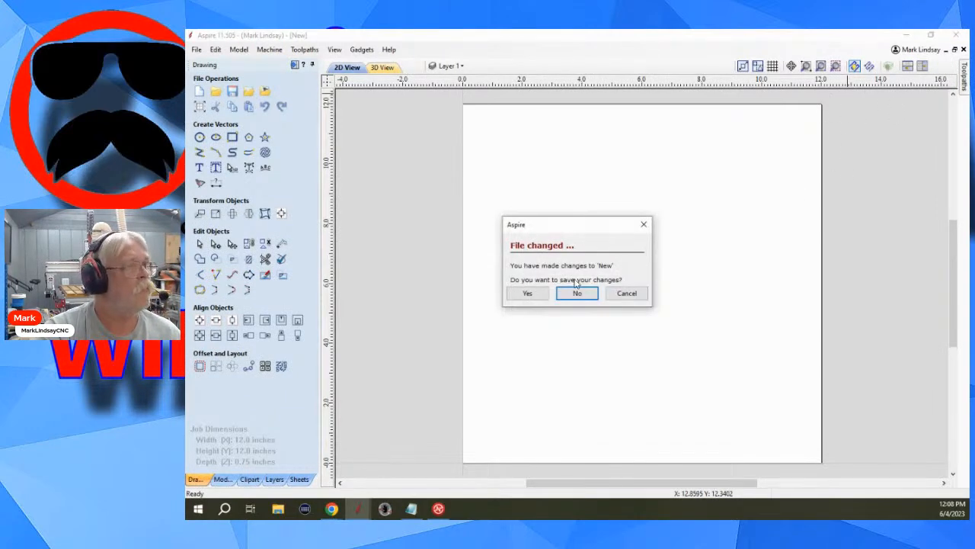
left_click(635, 300)
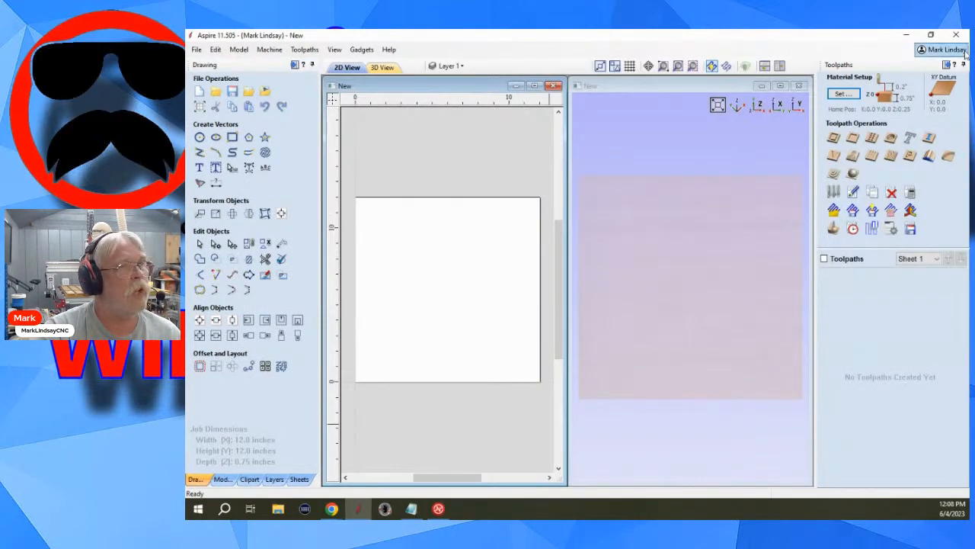
left_click(957, 35)
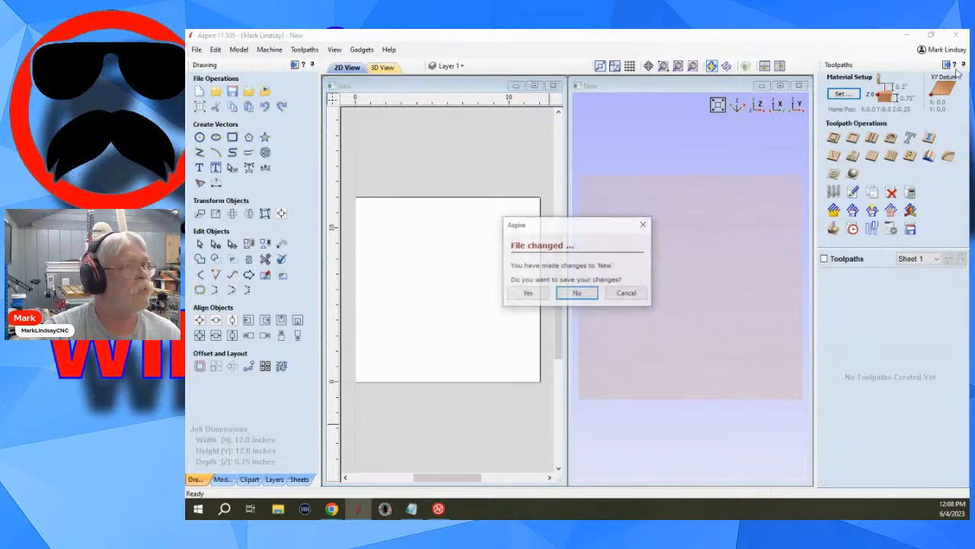
left_click(577, 297)
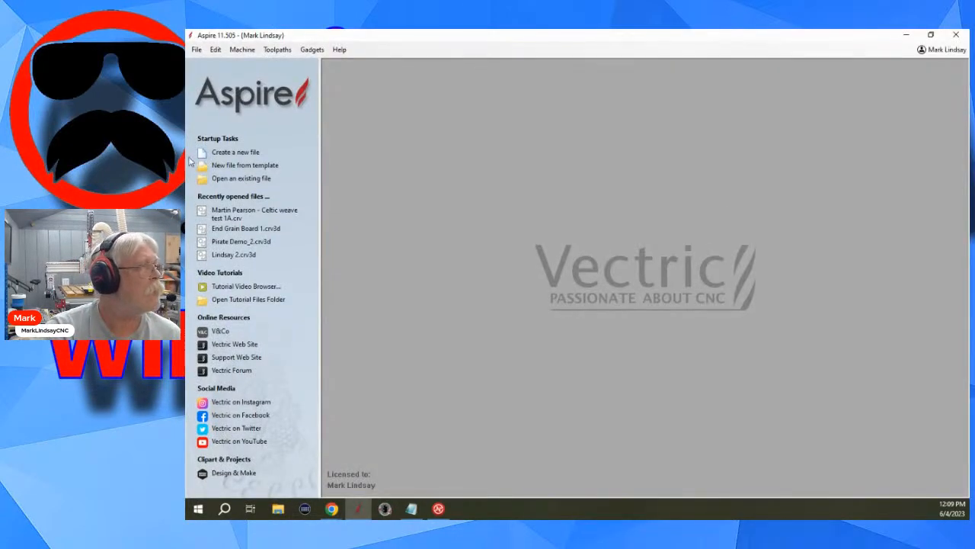
Create a new single-sided job of 12 x 12 inches, 0.75 inches thick, accepting the default job setup.
left_click(245, 152)
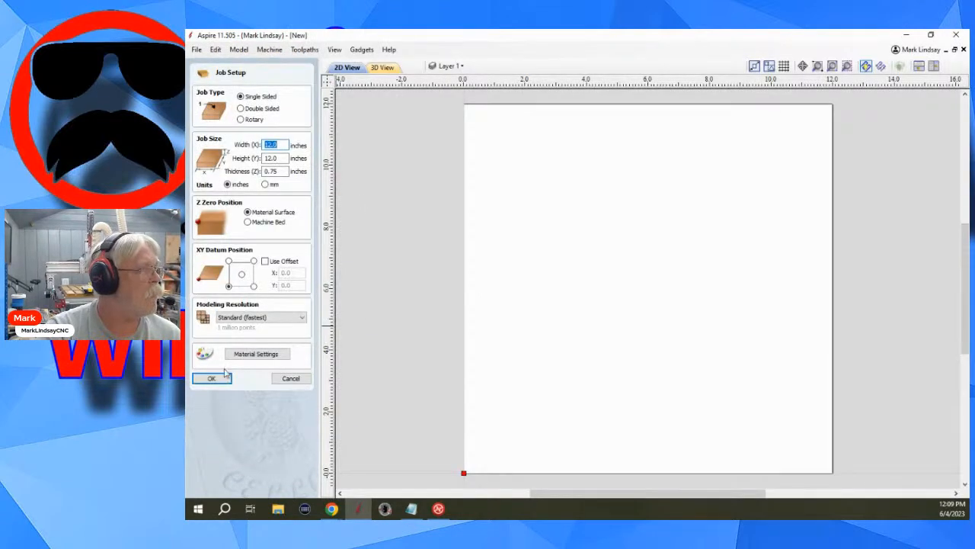
left_click(218, 377)
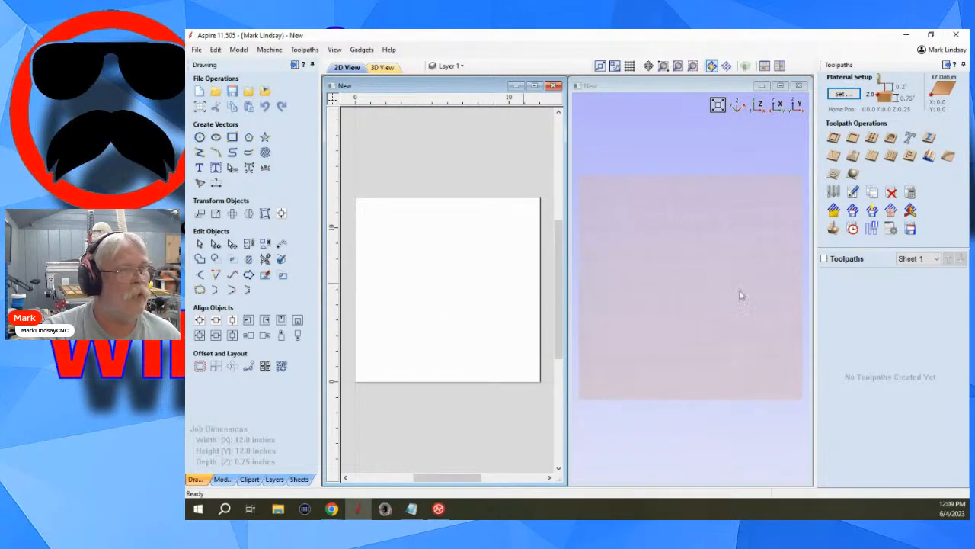
Maximize the 2D view, and unpin the Toolpaths pane so that it hides automatically.
left_click(535, 86)
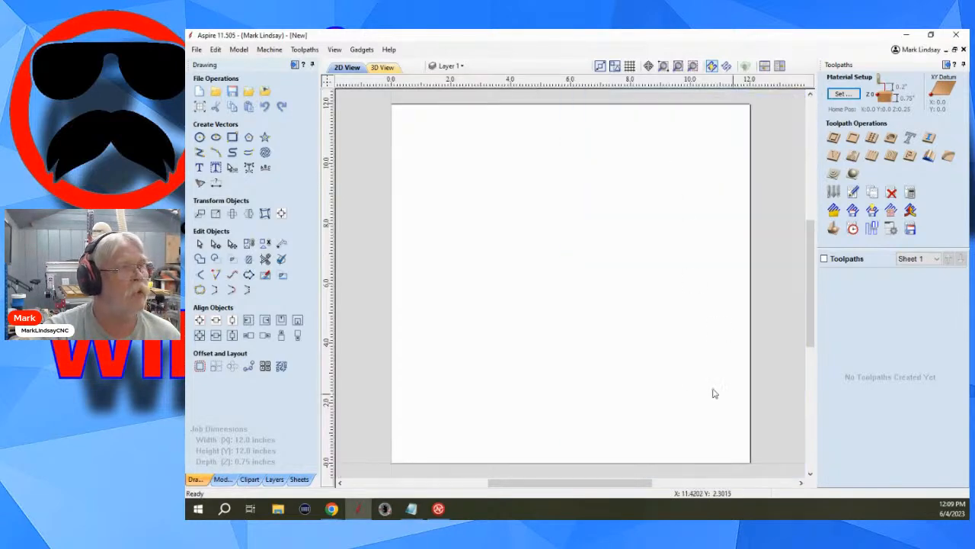
scroll(431, 229, "up", 1)
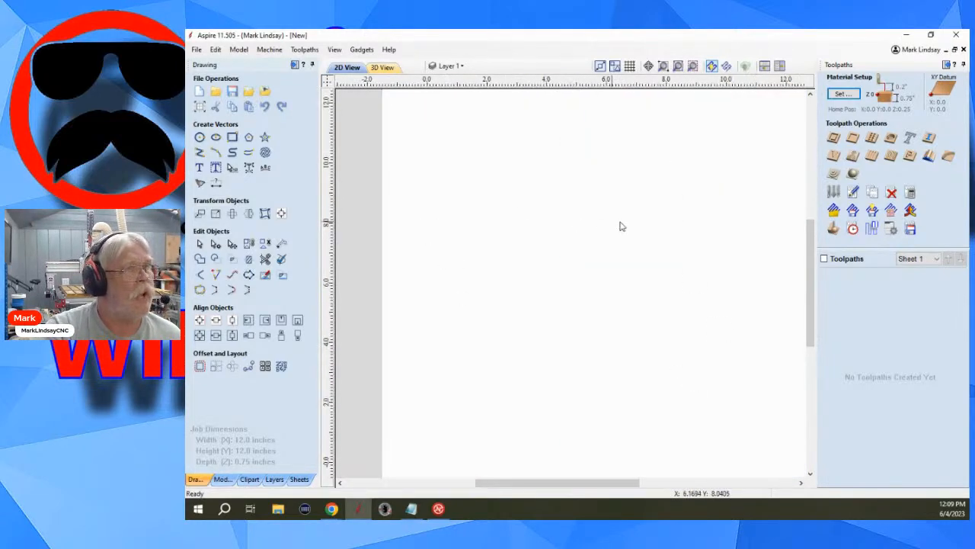
scroll(621, 224, "down", 1)
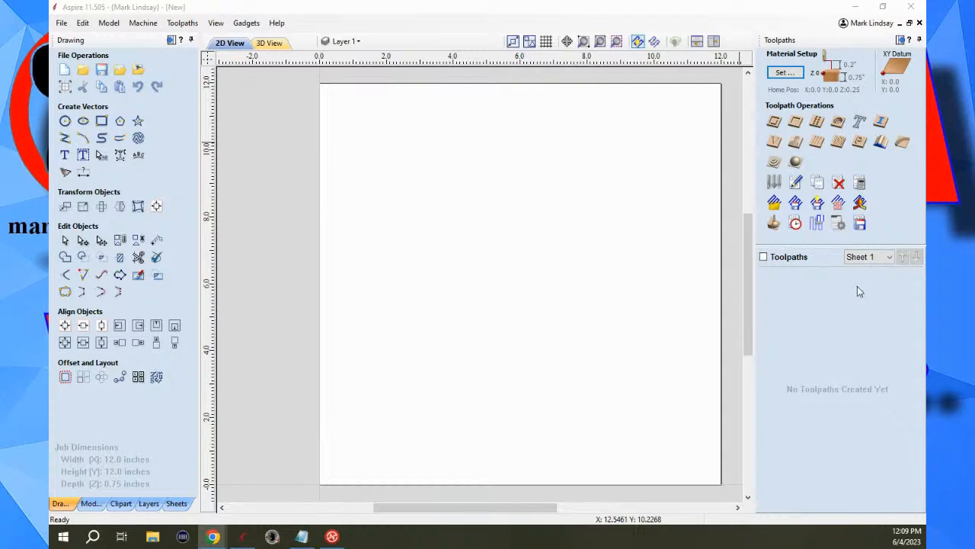
left_click(919, 39)
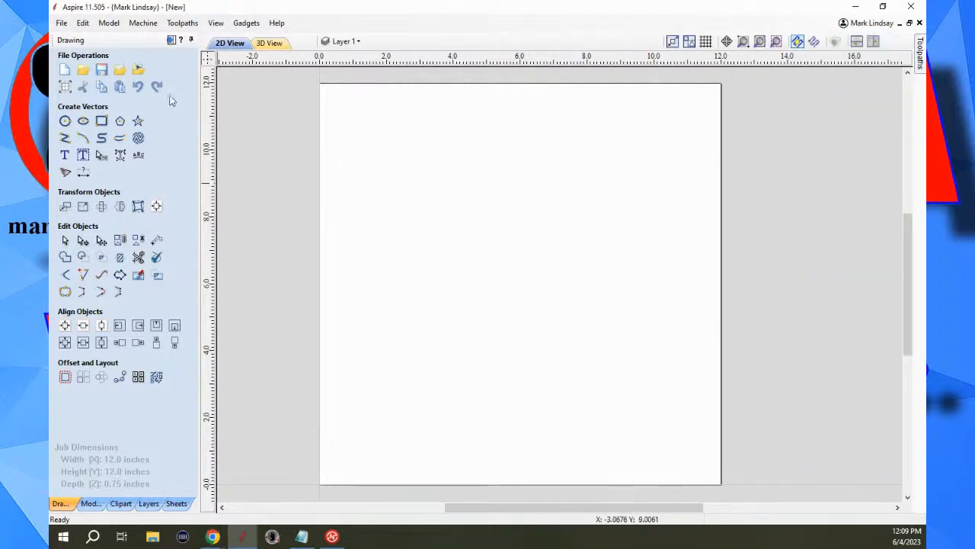
Set the Save Tab Layout and Save View Layout program options to No.
left_click(83, 23)
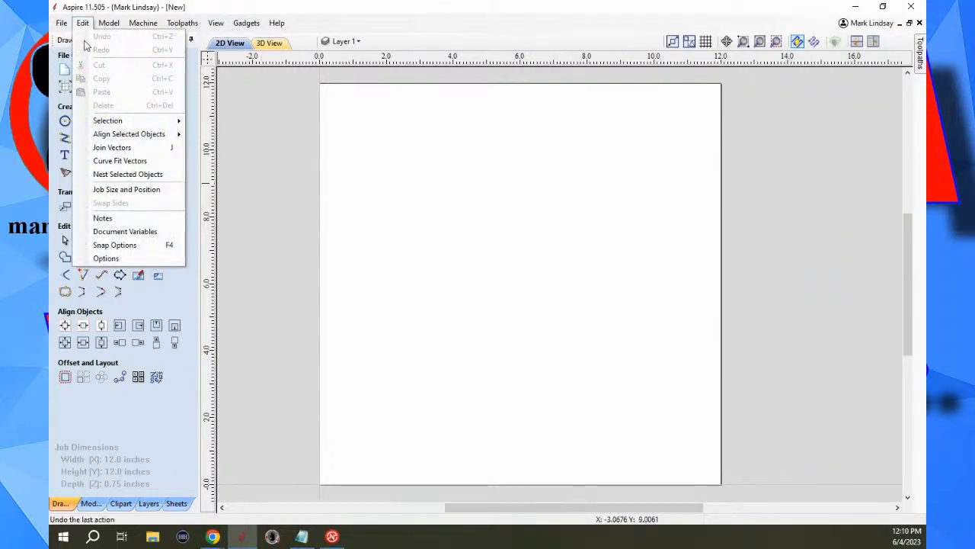
left_click(125, 258)
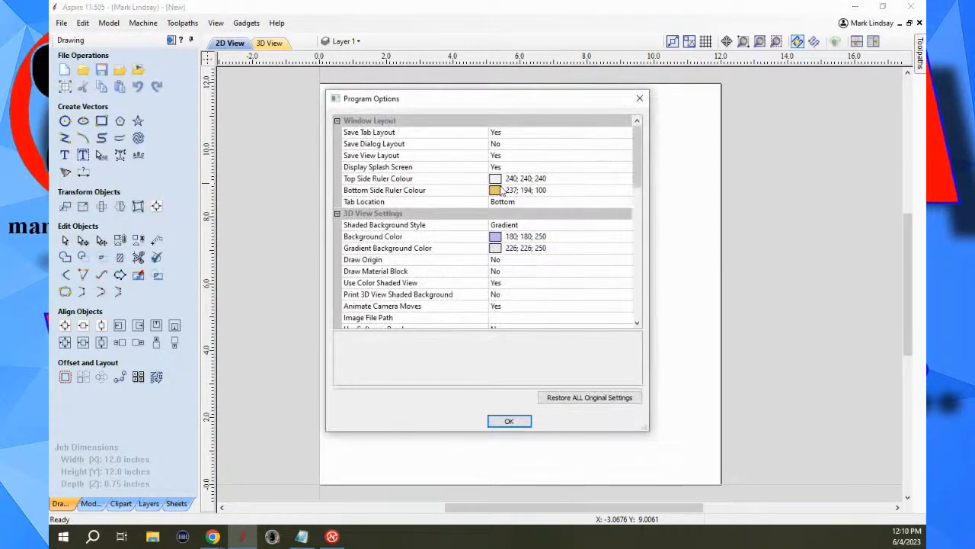
left_click(519, 133)
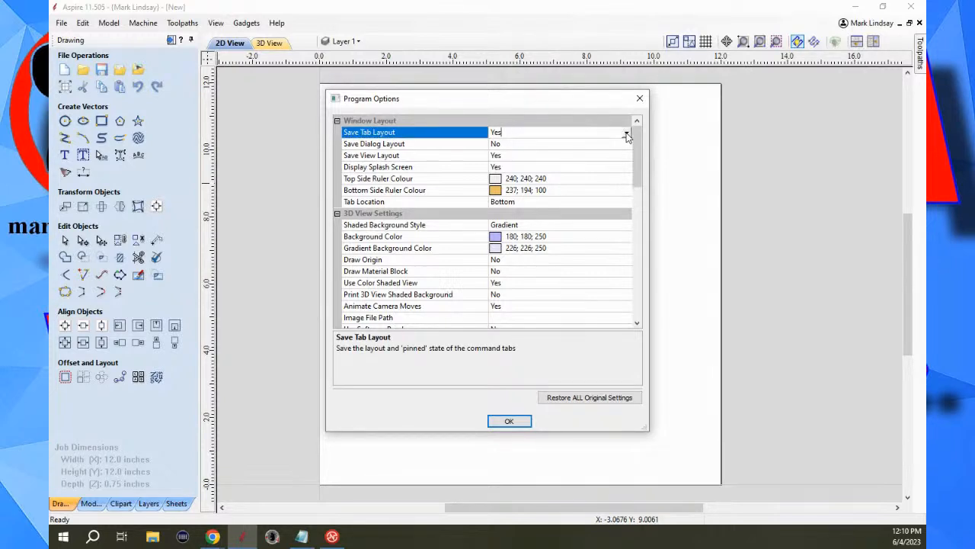
left_click(626, 133)
left_click(521, 155)
left_click(626, 156)
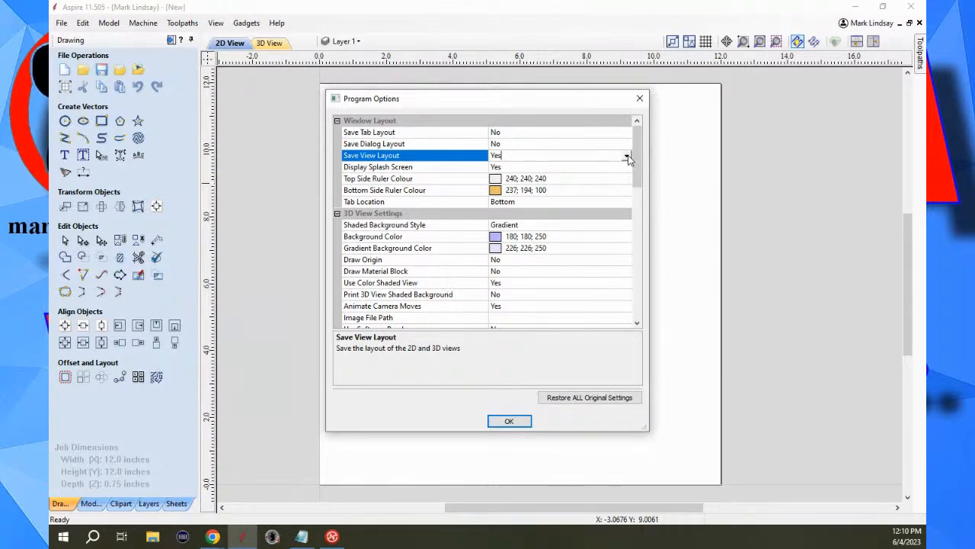
left_click(626, 156)
left_click(504, 180)
Look through the 3D view, toolpath, general and confirmation settings in the program options, and return to the Window Layout settings.
scroll(597, 222, "down", 3)
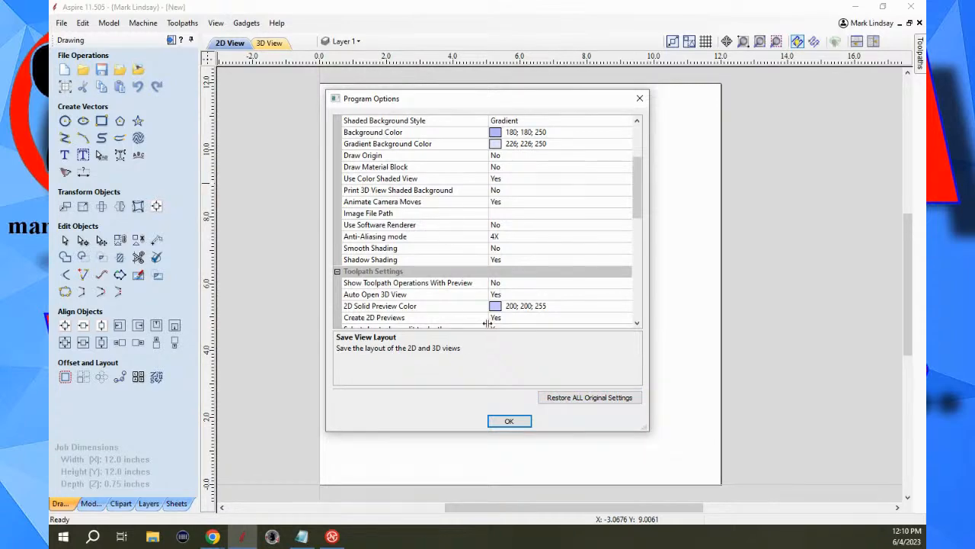
scroll(541, 282, "down", 7)
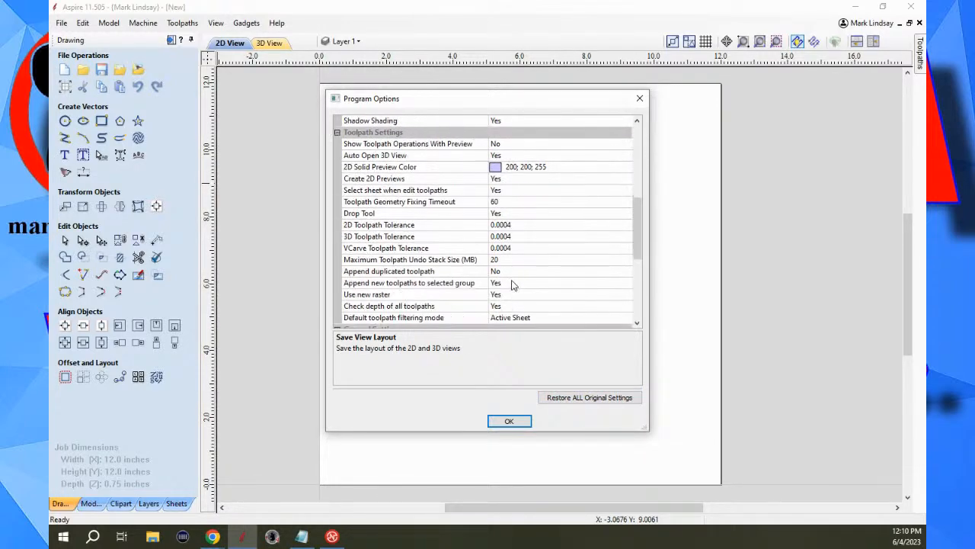
scroll(548, 307, "down", 3)
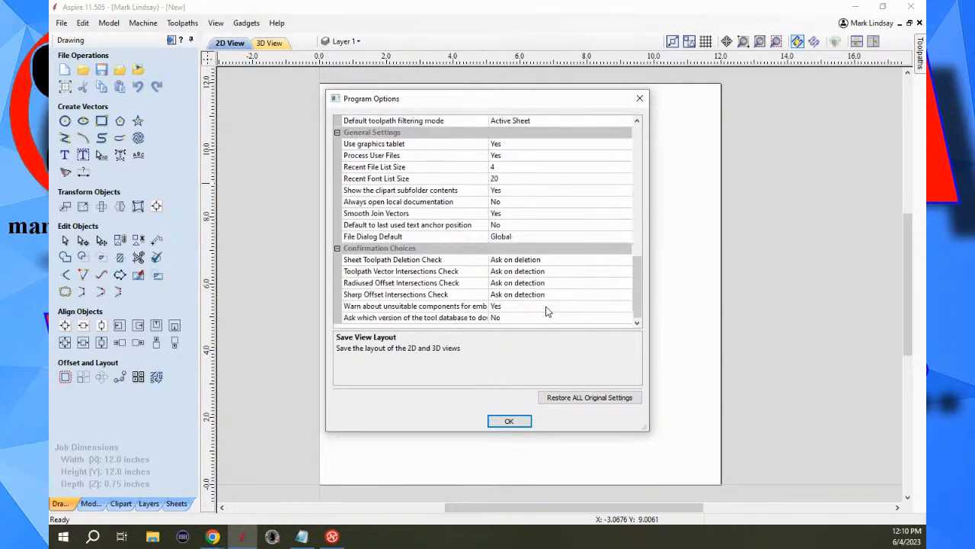
scroll(555, 308, "up", 12)
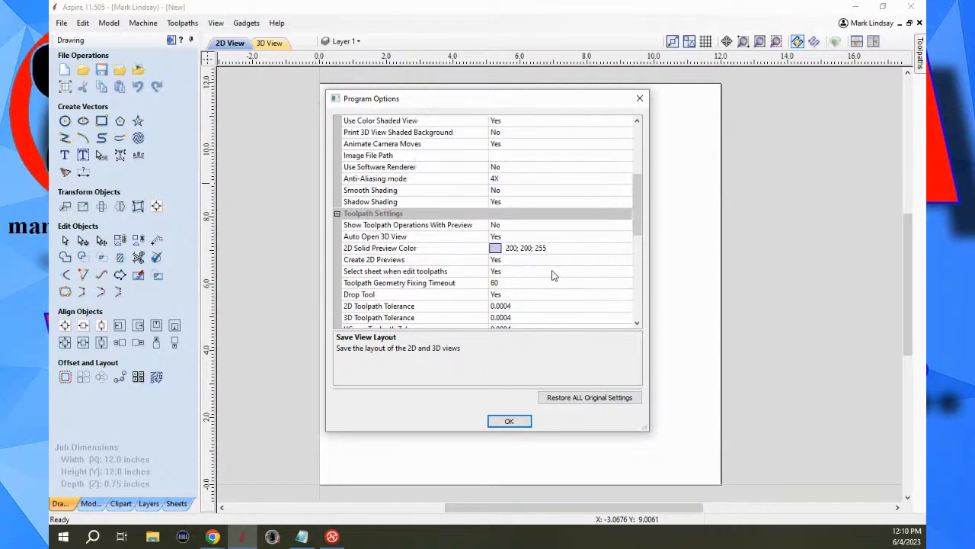
scroll(574, 212, "up", 1)
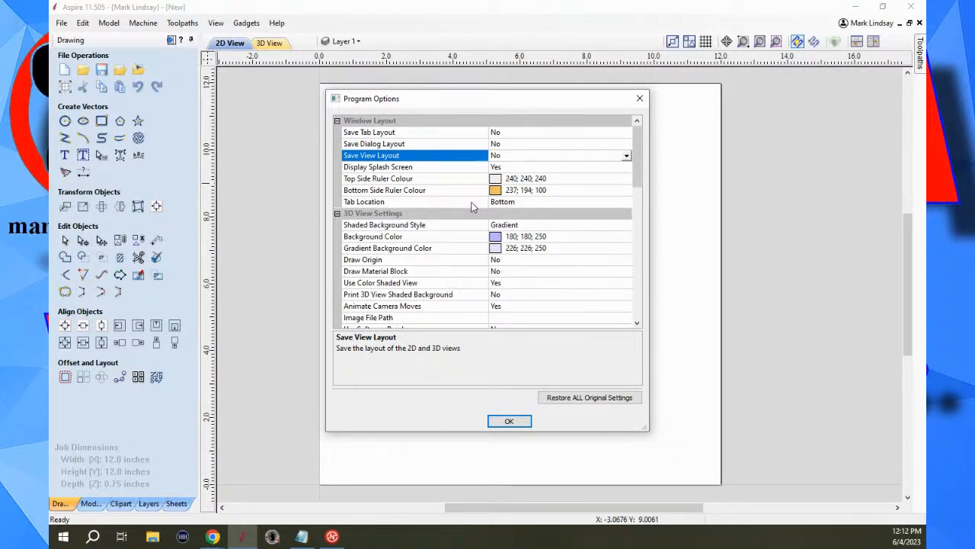
Set the Tab Location program option to Left and apply it.
left_click(496, 202)
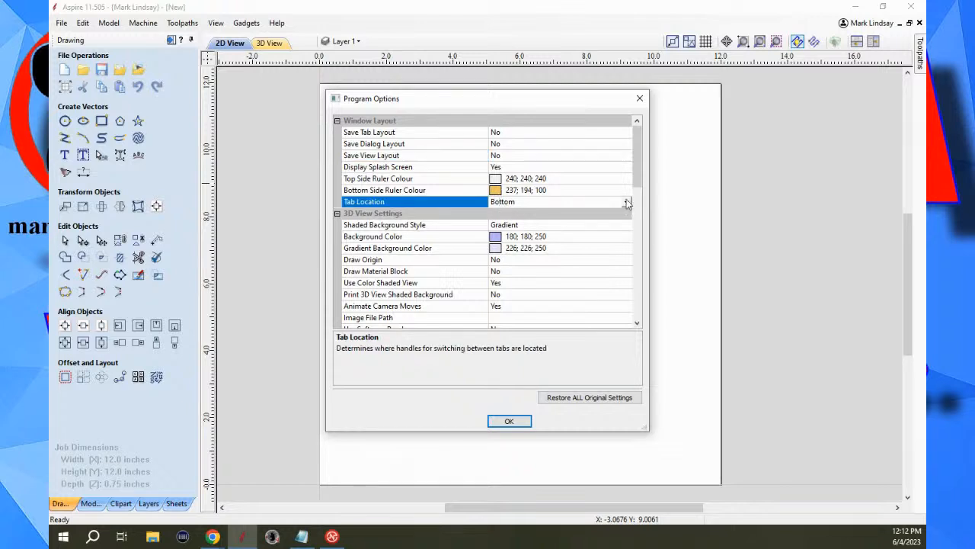
left_click(625, 203)
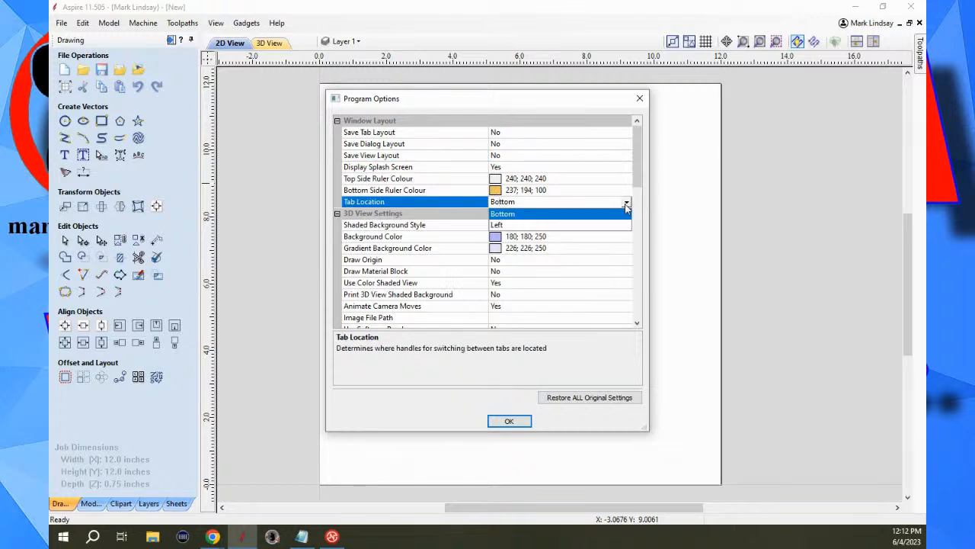
left_click(514, 226)
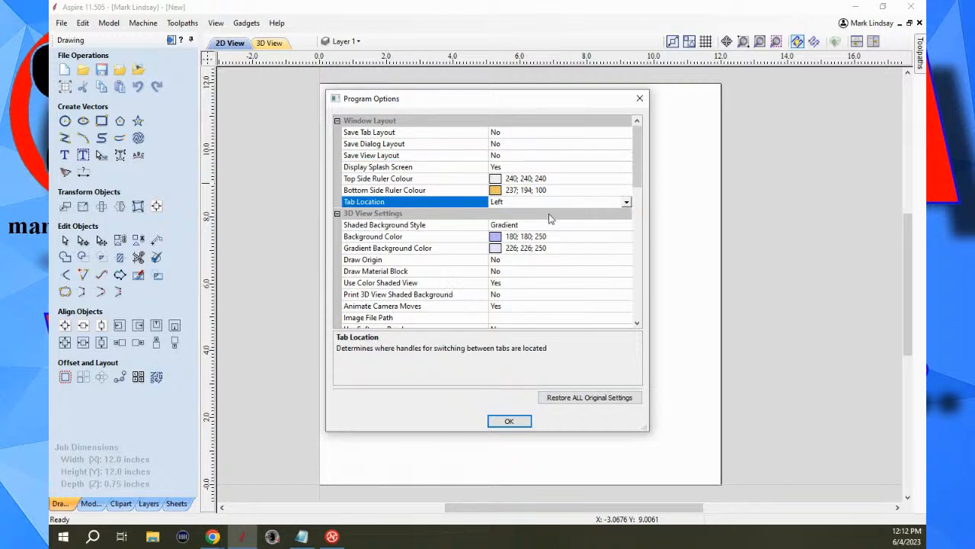
left_click(509, 421)
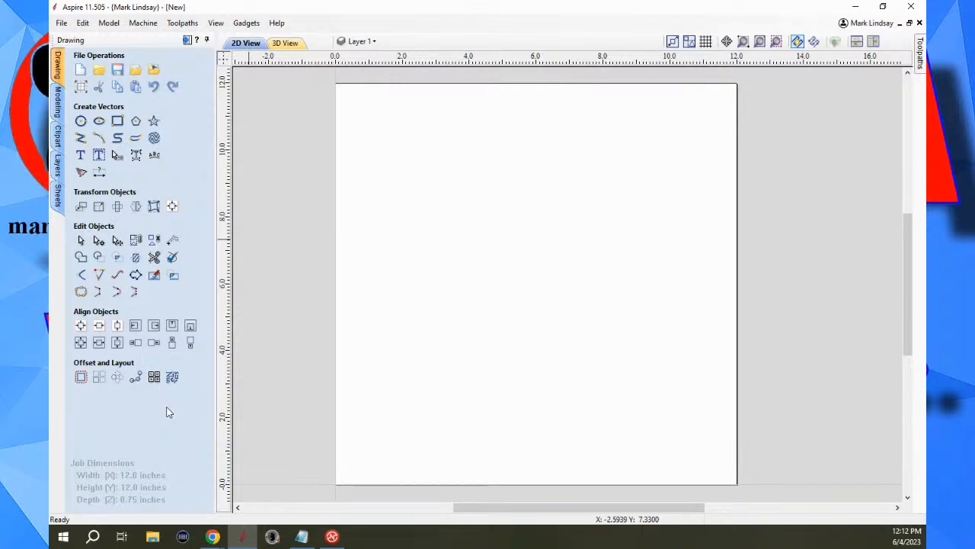
Reopen the program options, set Tab Location back to Bottom, and apply it.
left_click(83, 23)
left_click(126, 258)
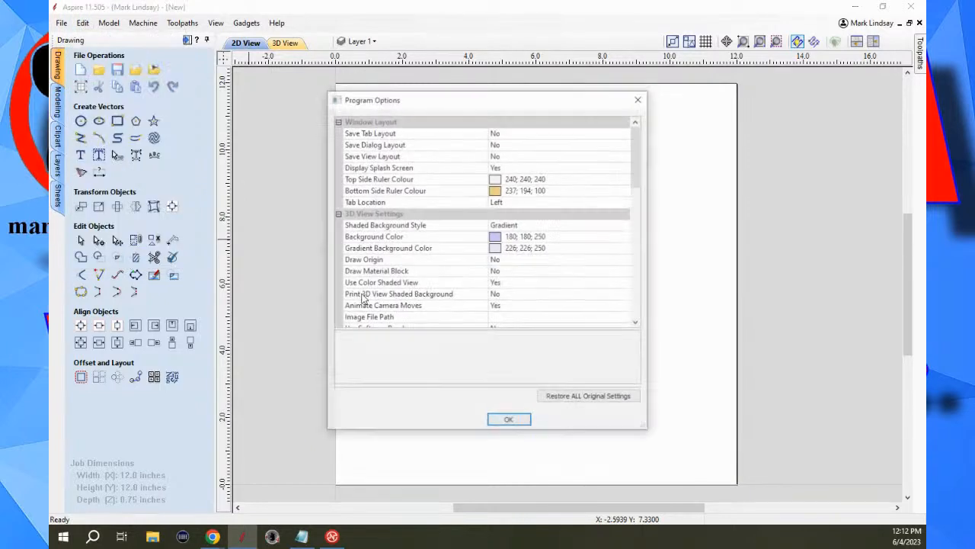
left_click(502, 202)
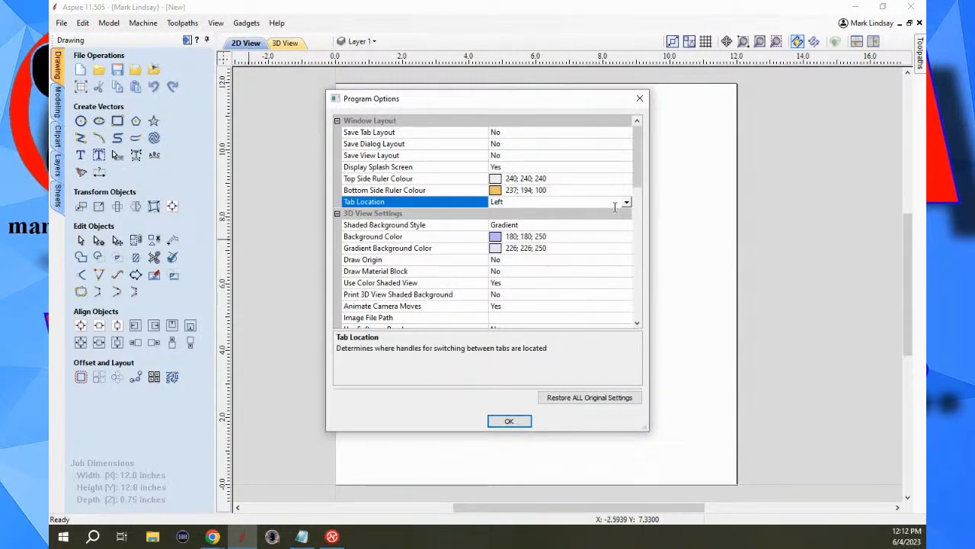
left_click(626, 203)
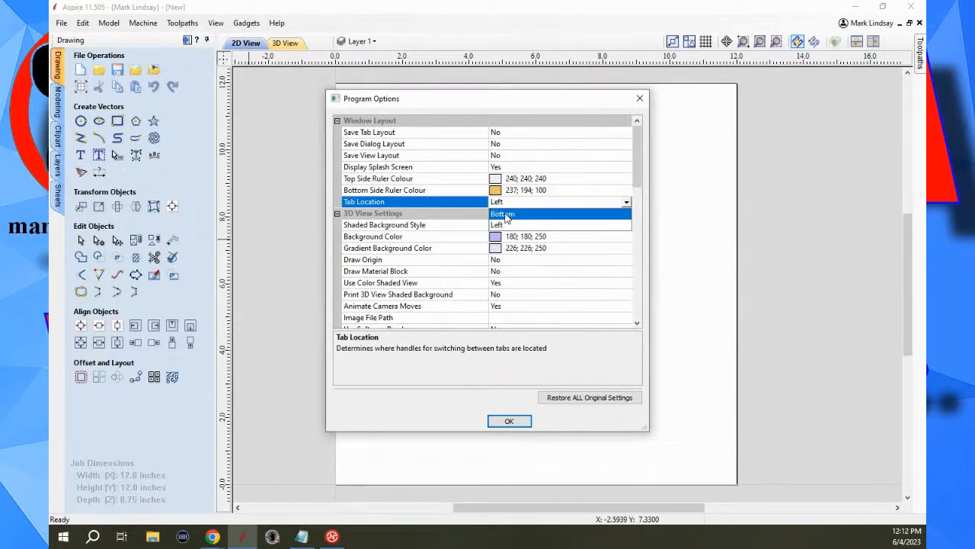
left_click(579, 214)
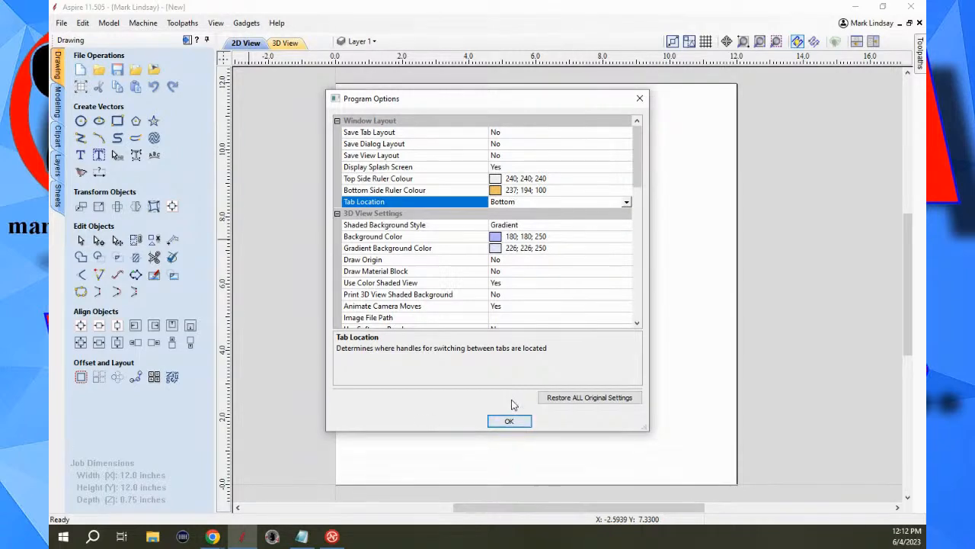
left_click(510, 423)
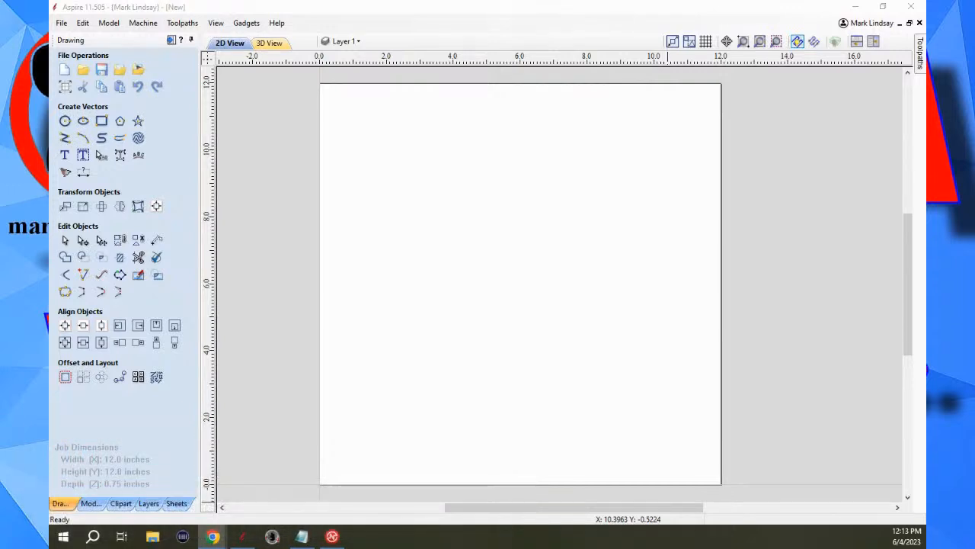
Switch to the 3D view and examine how zooming in and out behaves on the centred material block.
left_click(273, 44)
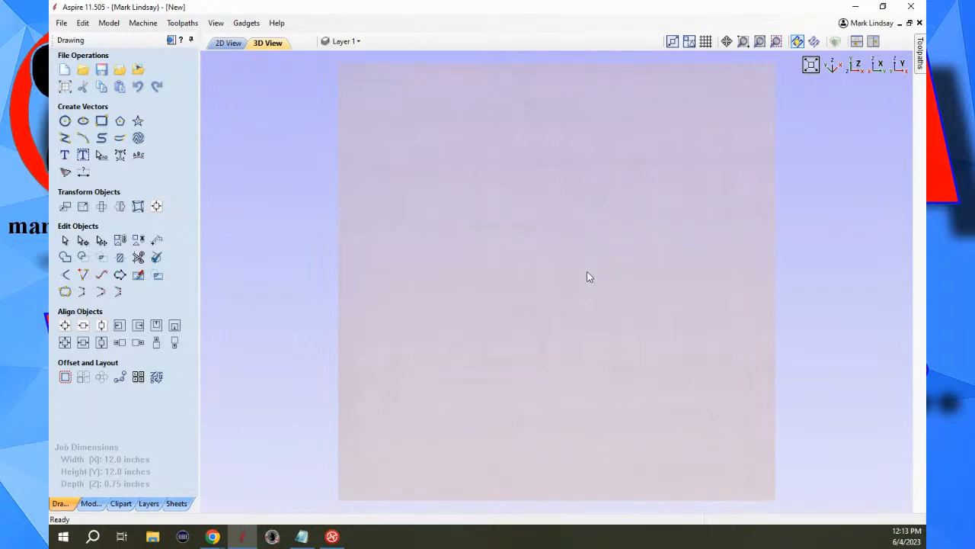
scroll(589, 255, "down", 3)
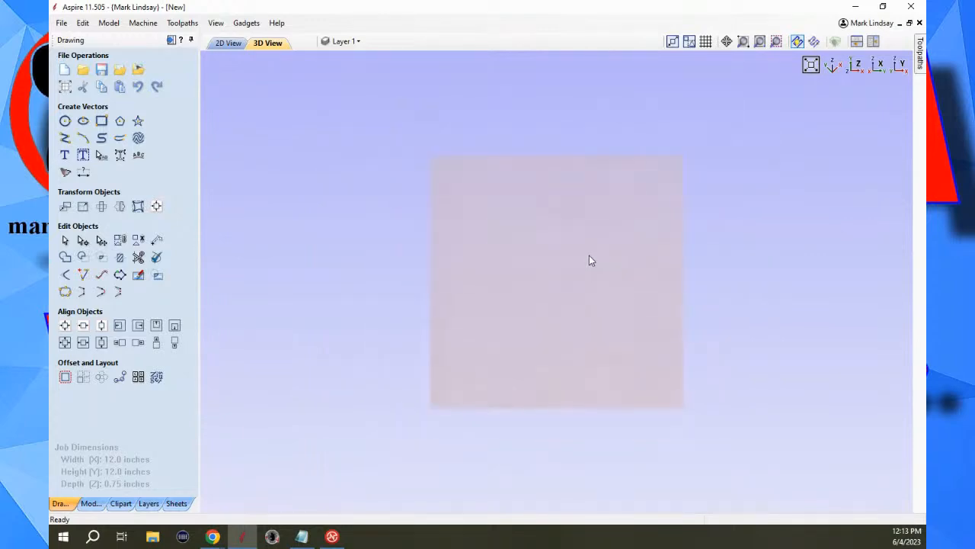
scroll(588, 254, "up", 4)
scroll(588, 256, "down", 3)
scroll(588, 255, "up", 3)
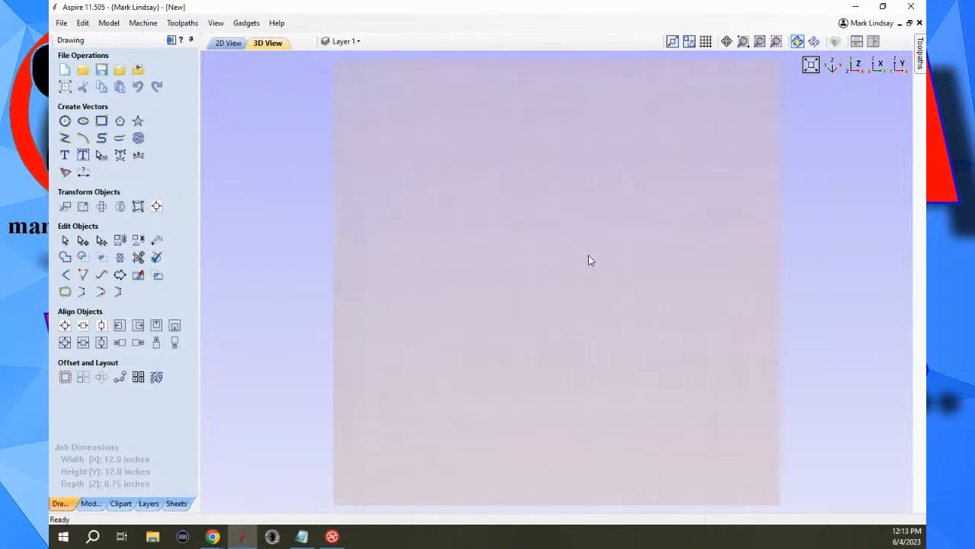
scroll(589, 259, "down", 2)
scroll(588, 259, "up", 4)
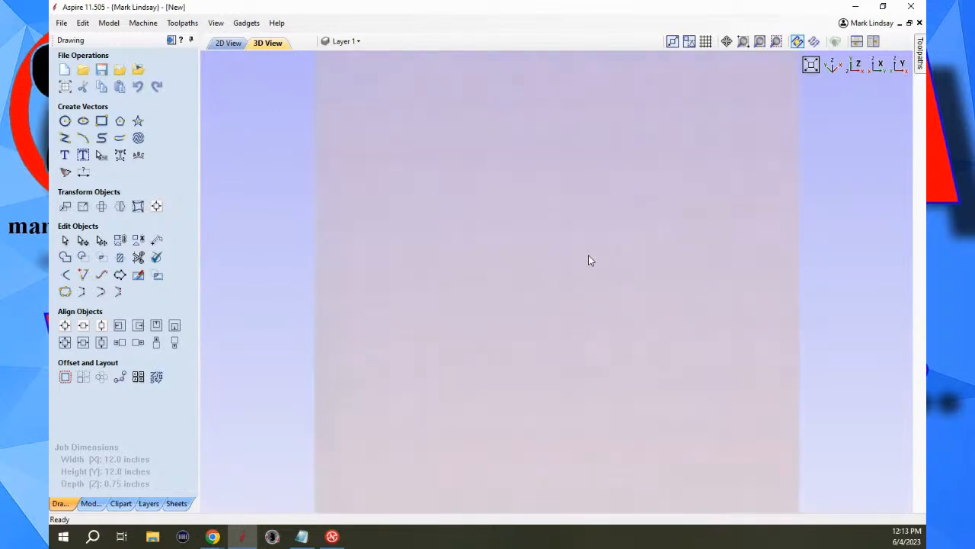
scroll(588, 260, "down", 2)
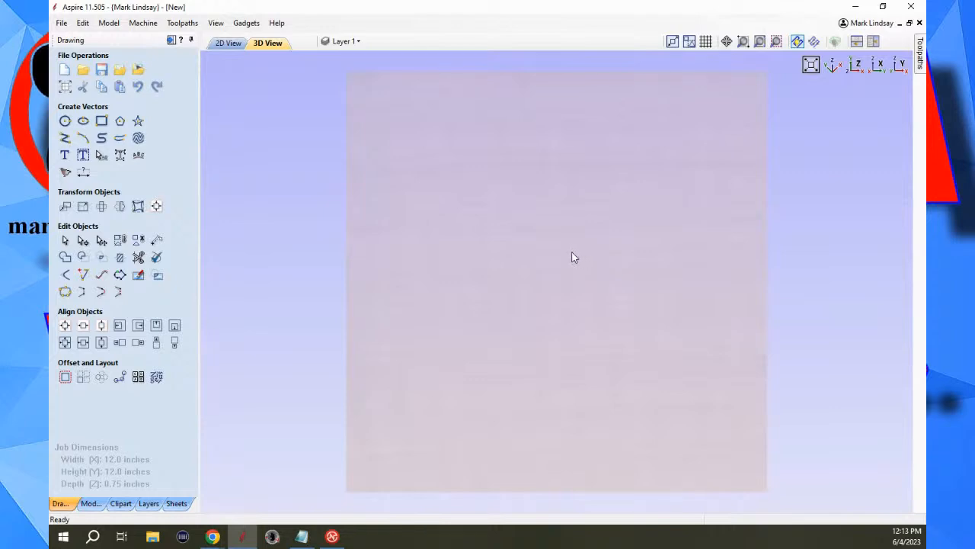
Examine how zooming behaves in the 3D view when the material is panned off-centre, focusing on its upper-right corner.
left_click_drag(575, 257, 567, 221)
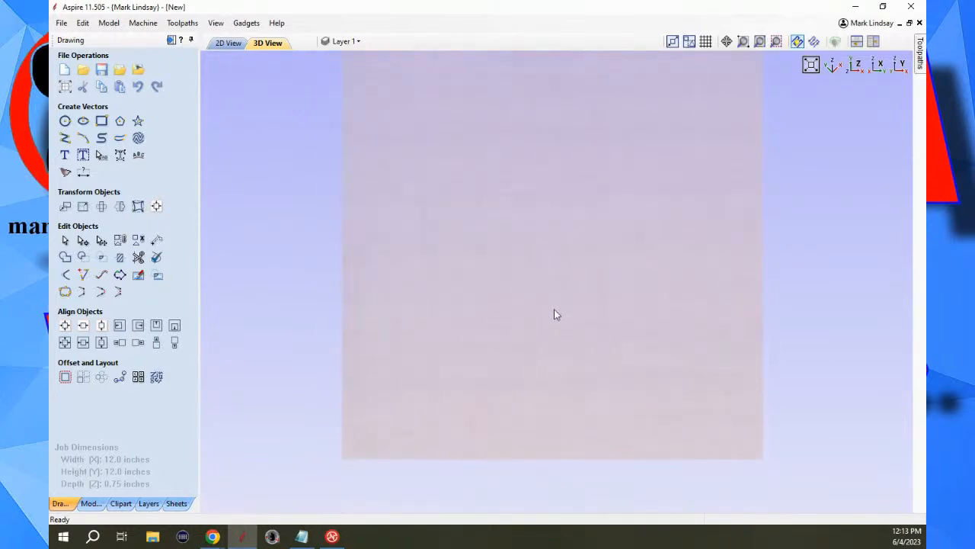
scroll(557, 350, "up", 5)
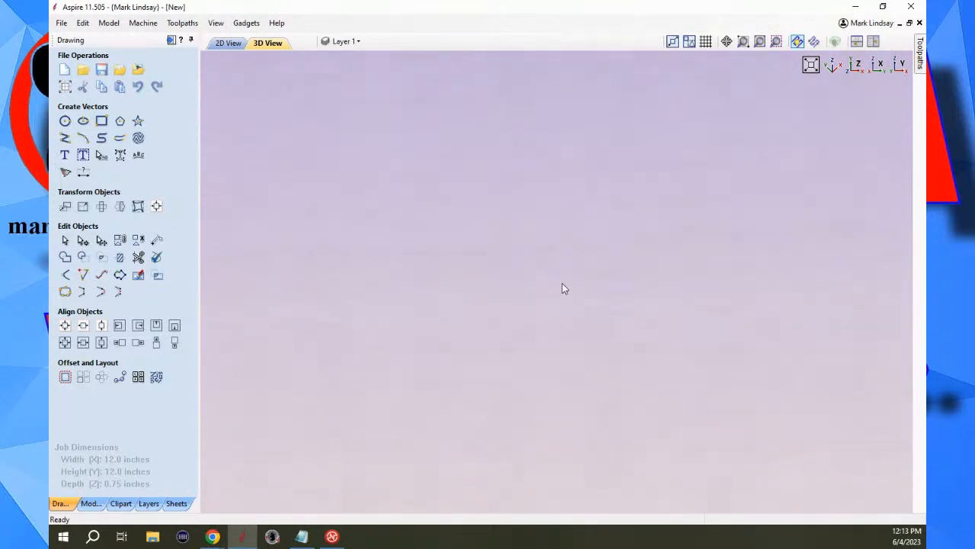
scroll(458, 228, "down", 3)
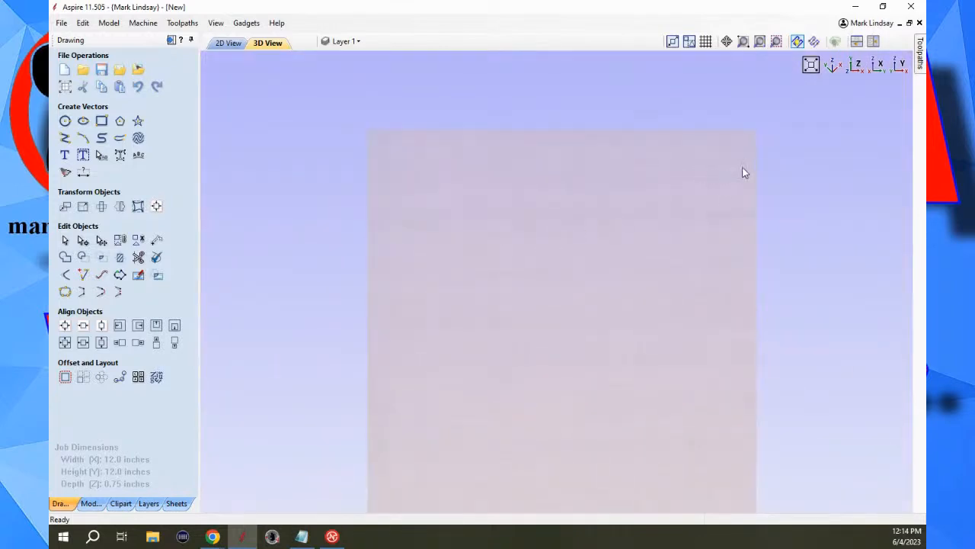
scroll(744, 171, "up", 1)
scroll(744, 167, "up", 1)
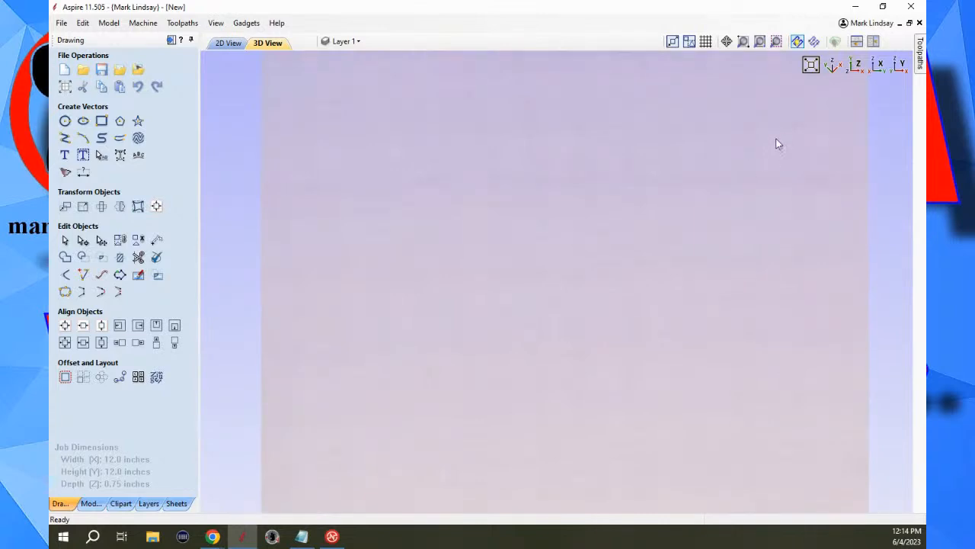
middle_click_drag(777, 144, 642, 326)
scroll(692, 283, "up", 2)
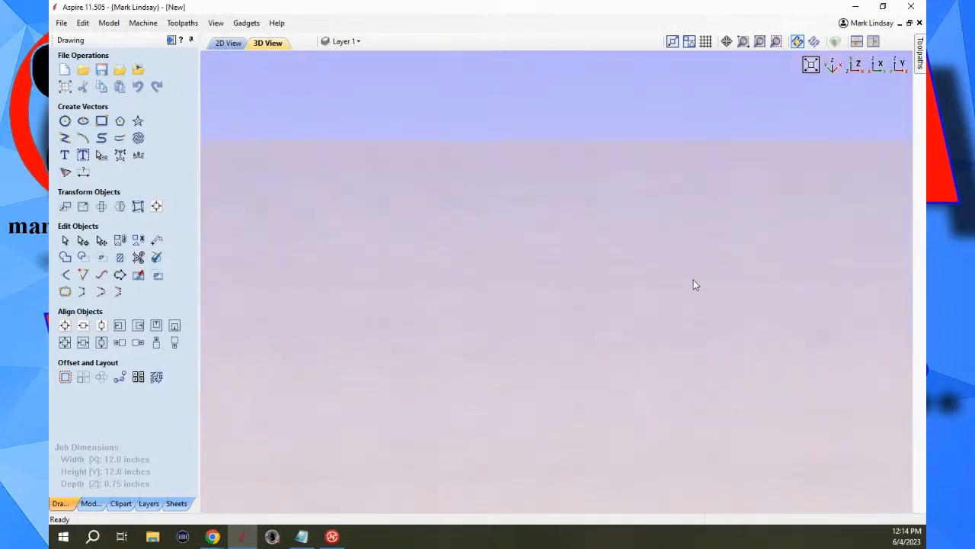
middle_click_drag(759, 276, 573, 278)
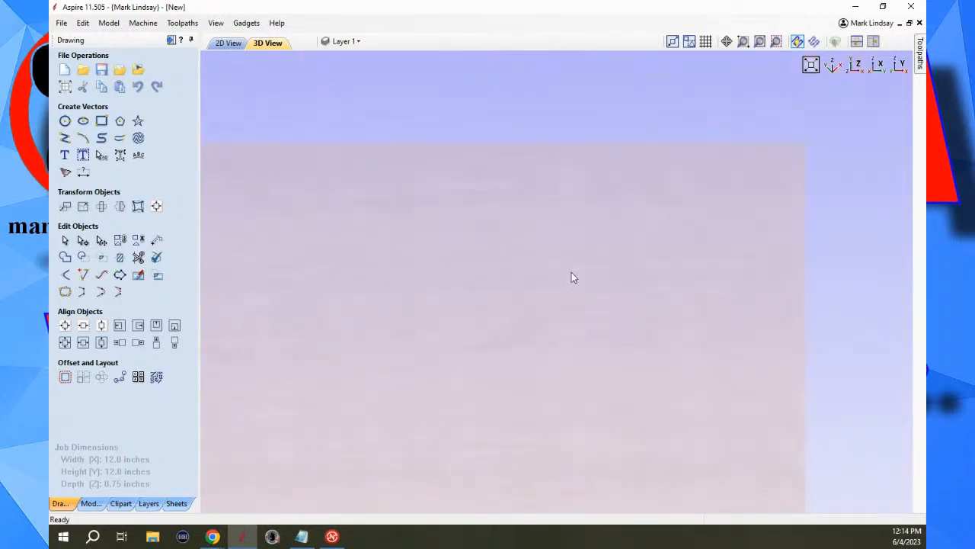
scroll(716, 266, "up", 1)
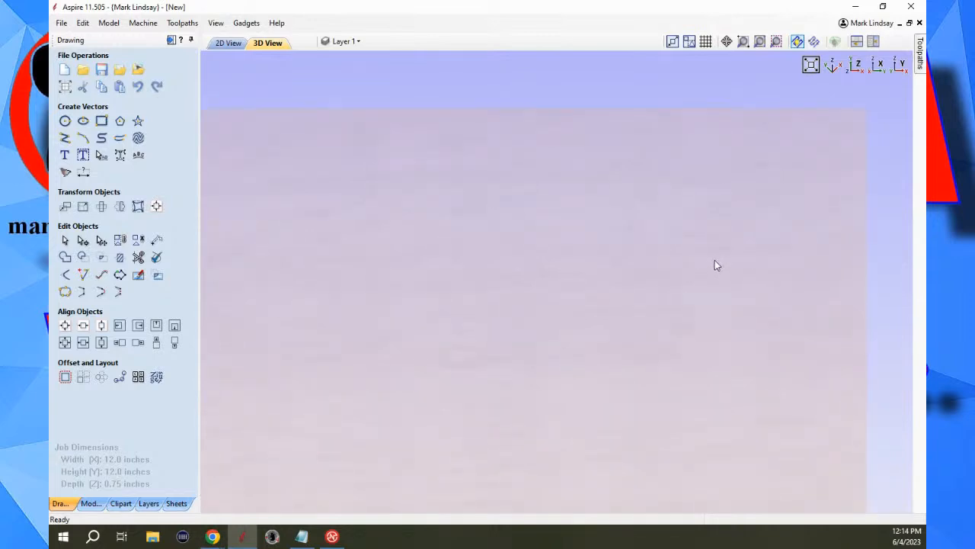
scroll(716, 265, "down", 1)
scroll(714, 264, "up", 1)
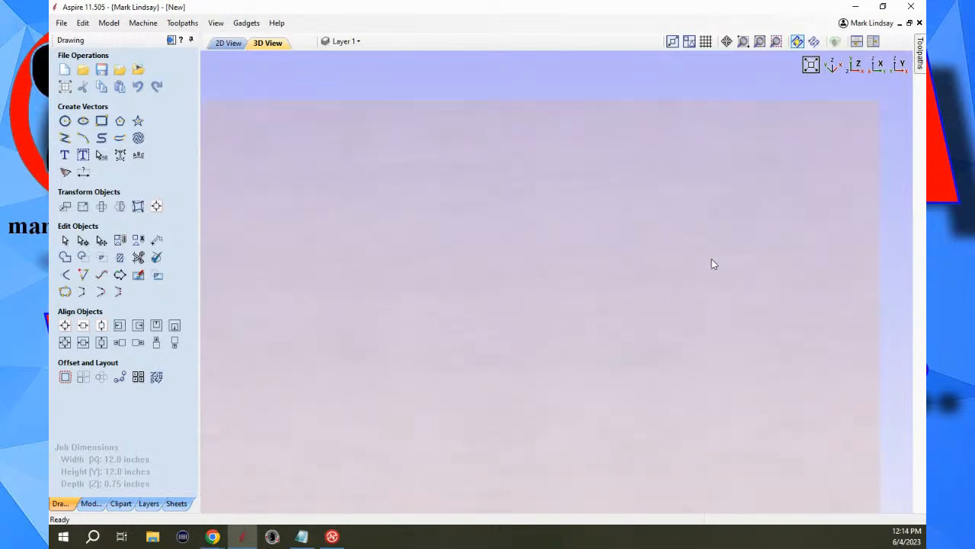
scroll(713, 263, "down", 1)
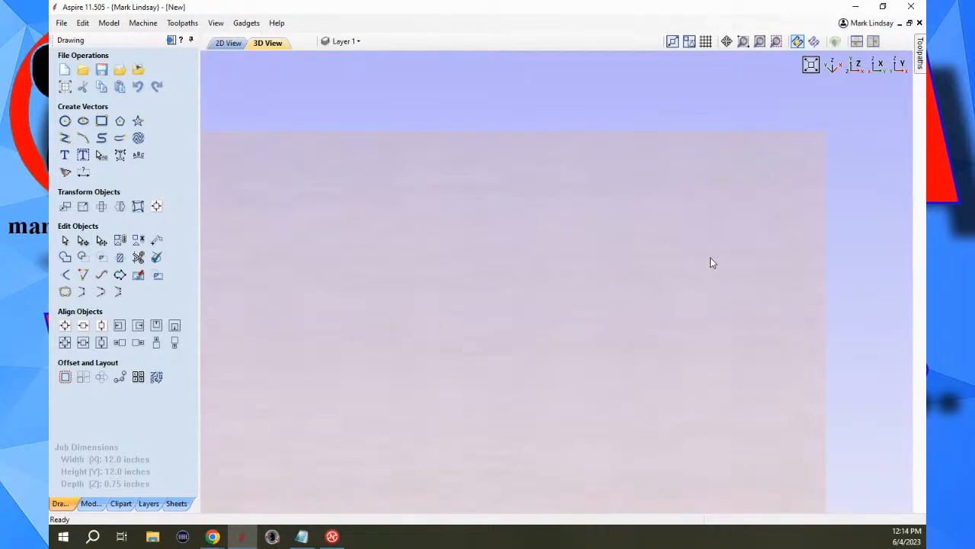
scroll(710, 263, "up", 1)
scroll(710, 262, "down", 1)
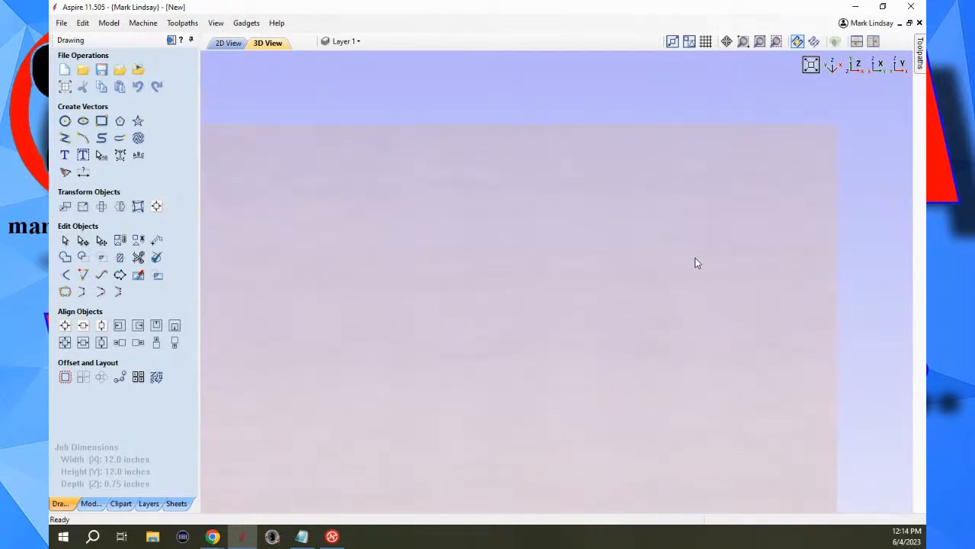
scroll(667, 288, "down", 1)
scroll(671, 286, "down", 1)
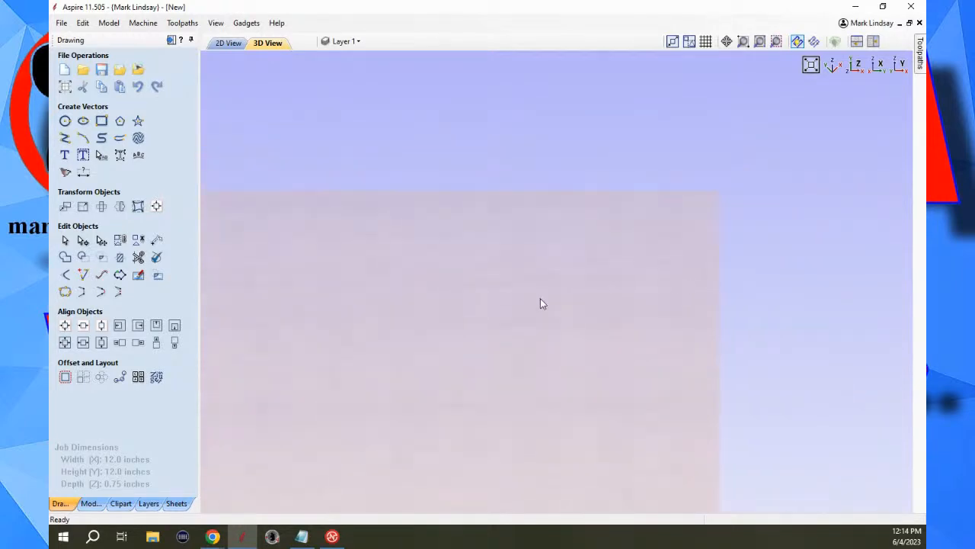
scroll(579, 270, "up", 1)
scroll(614, 224, "up", 1)
scroll(631, 266, "down", 1)
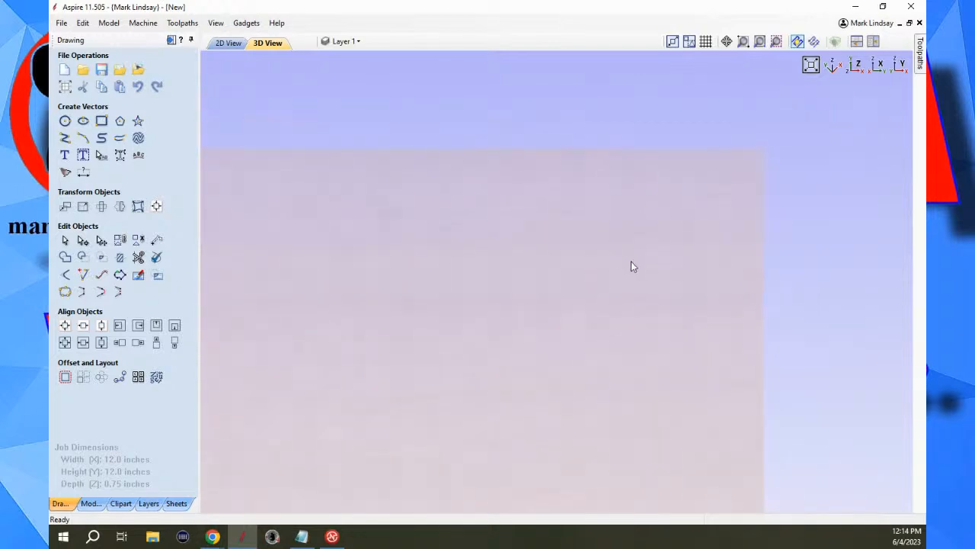
scroll(501, 288, "down", 1)
middle_click_drag(501, 283, 604, 198)
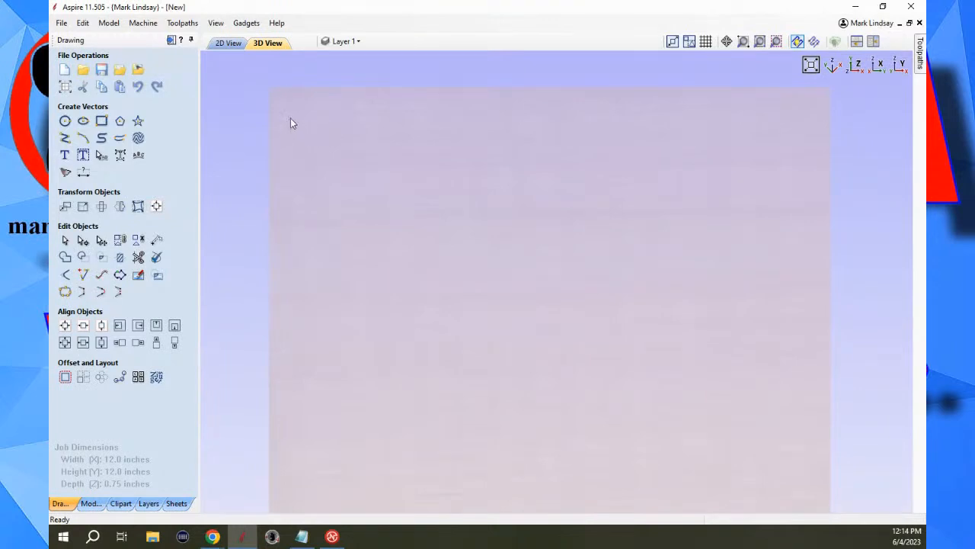
Examine how zooming behaves around the material's upper-left corner in the 3D view, panning that corner toward the centre.
scroll(277, 101, "up", 2)
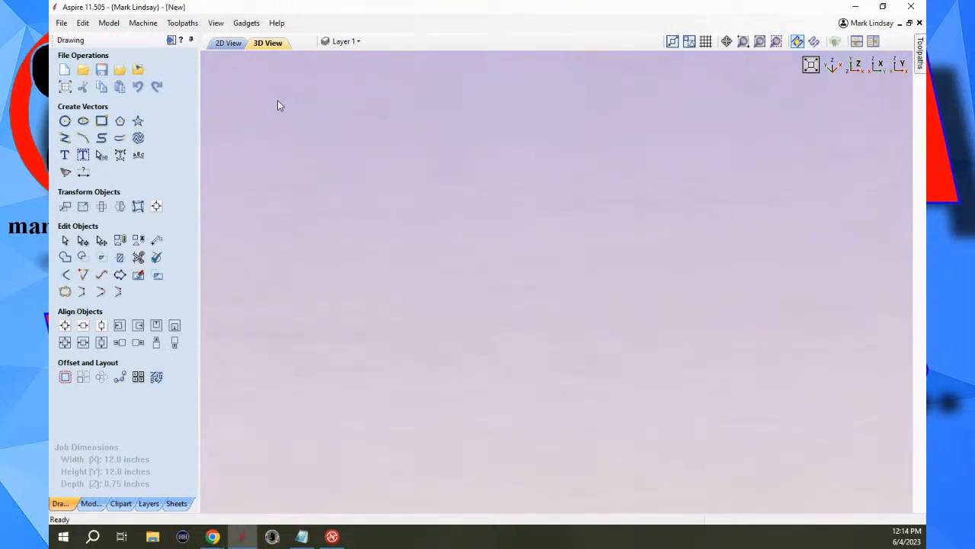
scroll(288, 116, "down", 3)
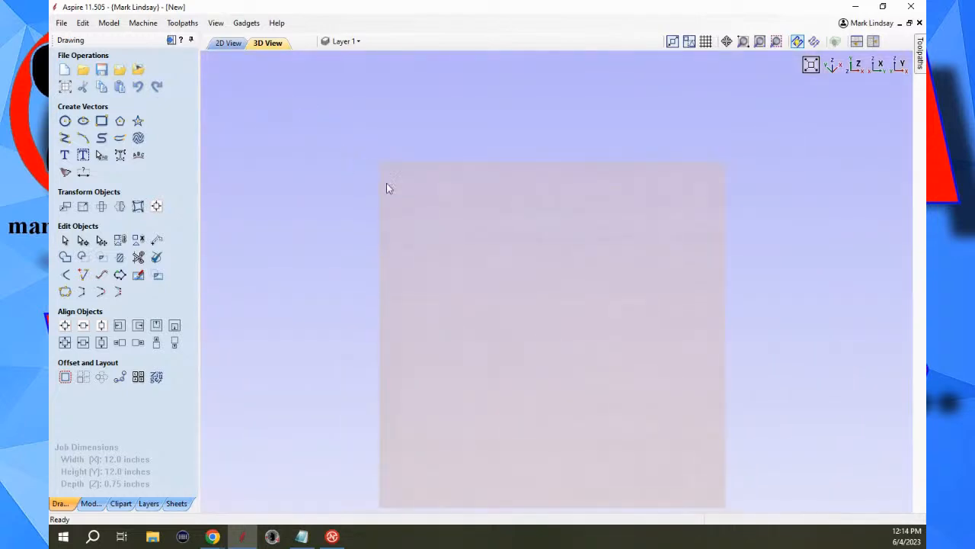
scroll(436, 194, "up", 3)
scroll(327, 137, "down", 2)
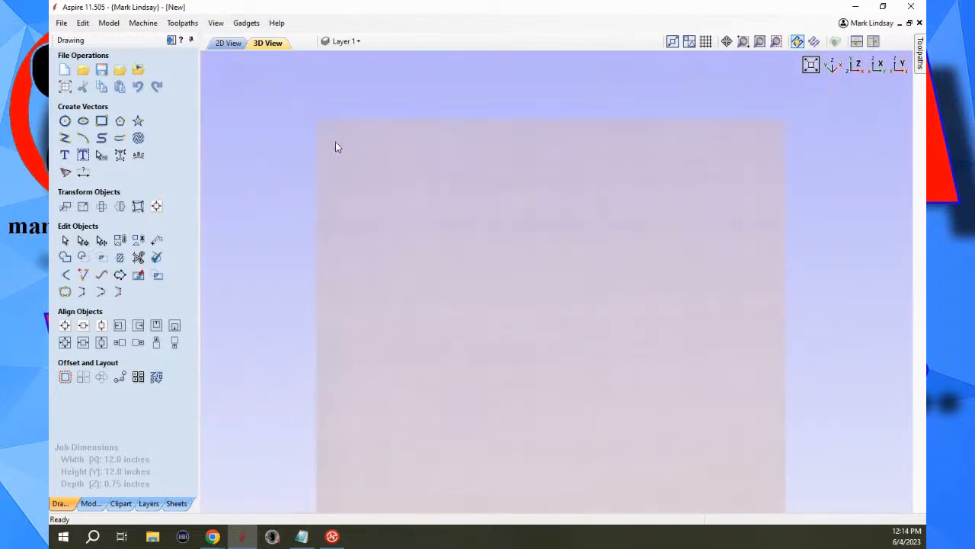
scroll(431, 182, "up", 2)
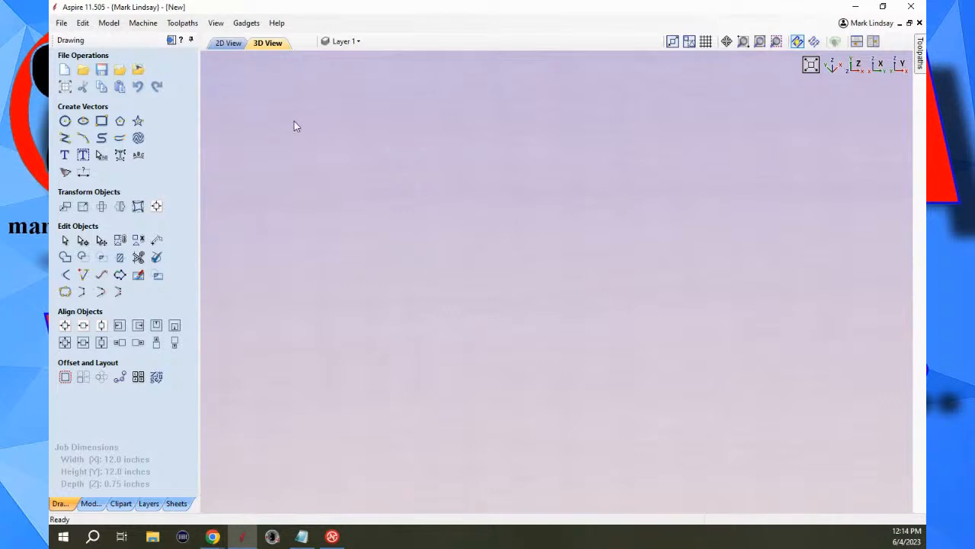
scroll(396, 244, "down", 2)
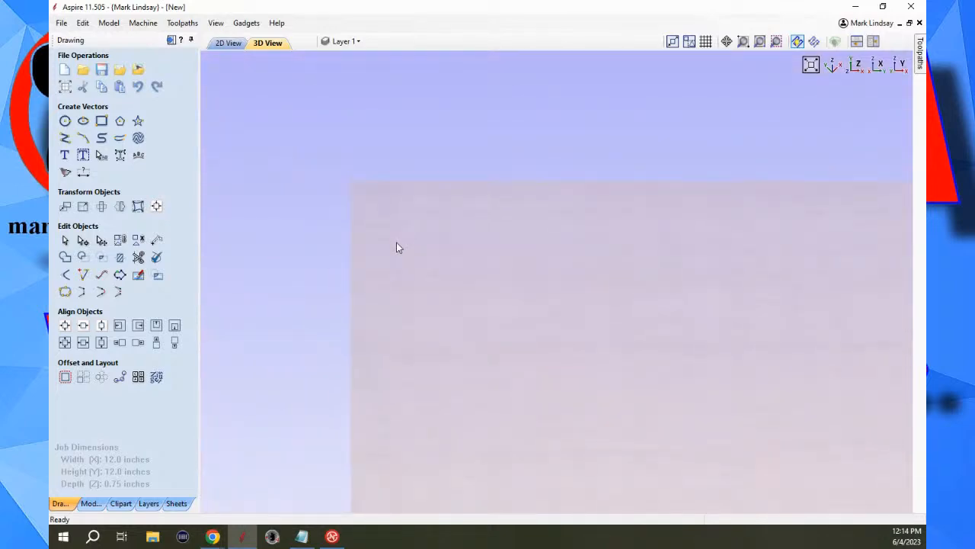
scroll(357, 221, "up", 1)
middle_click_drag(358, 222, 655, 263)
middle_click_drag(563, 229, 551, 318)
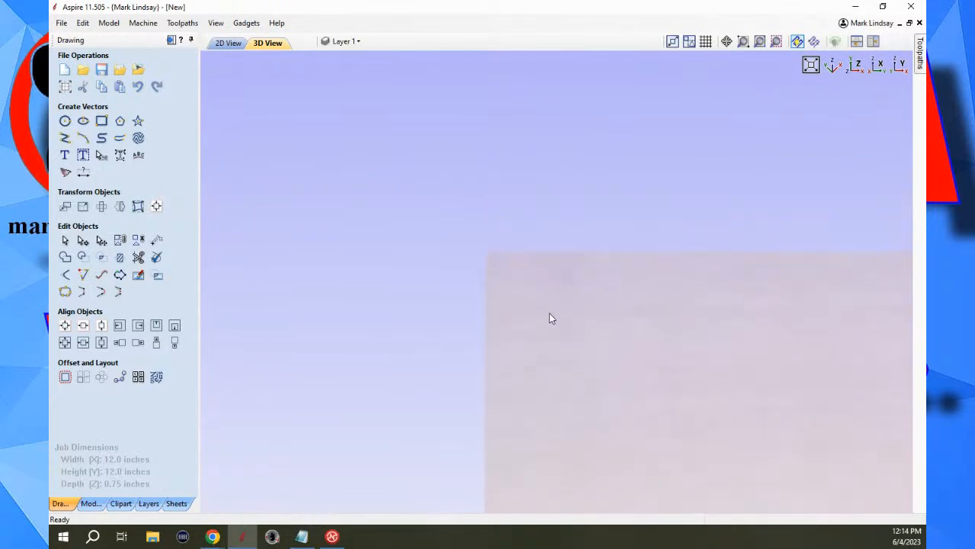
scroll(529, 339, "up", 3)
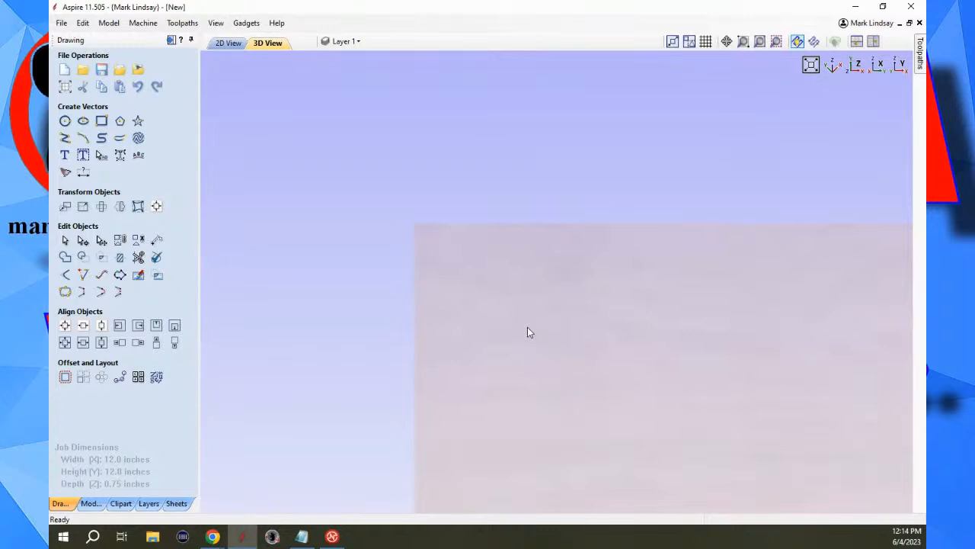
scroll(527, 332, "down", 2)
middle_click_drag(598, 350, 565, 302)
middle_click_drag(652, 351, 420, 200)
scroll(564, 311, "down", 2)
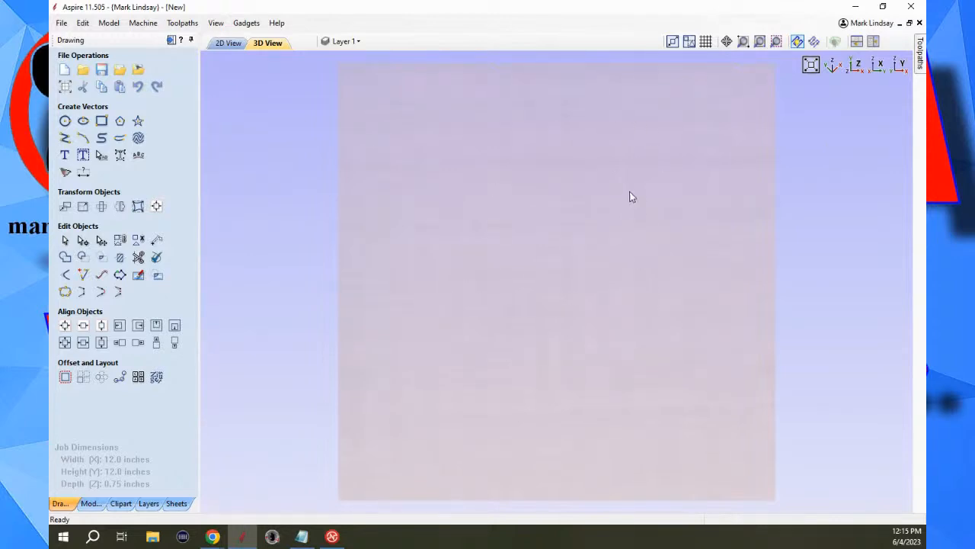
Switch to the 2D view, examine how it zooms out, and refit the material in the view.
left_click(225, 44)
scroll(603, 297, "down", 3)
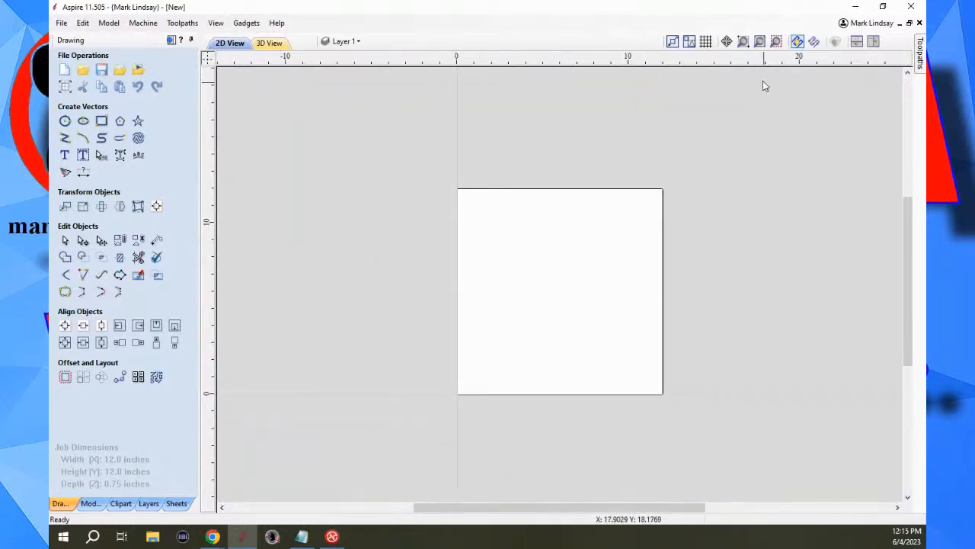
left_click(776, 42)
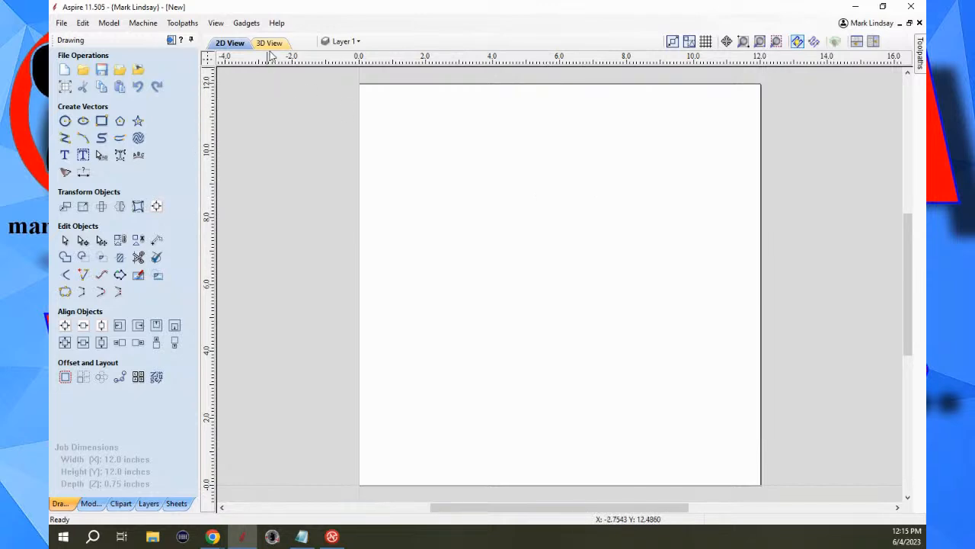
Open the program options, review the description of the Display Splash Screen setting, and close the options unchanged.
left_click(82, 22)
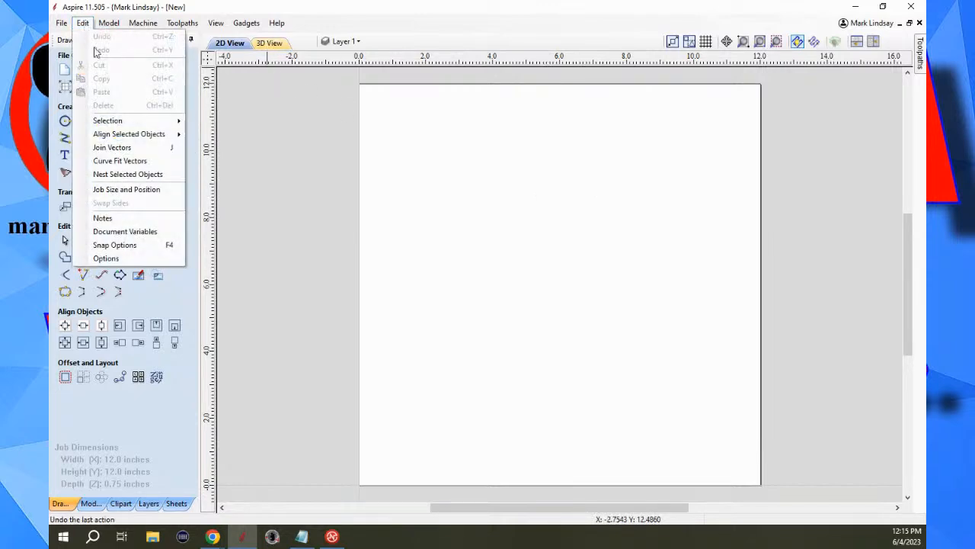
left_click(106, 259)
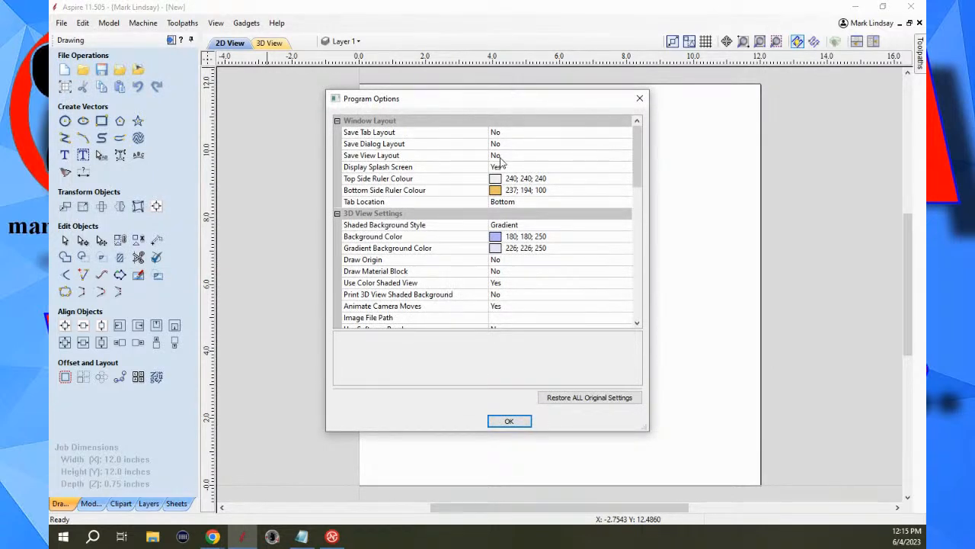
left_click(386, 168)
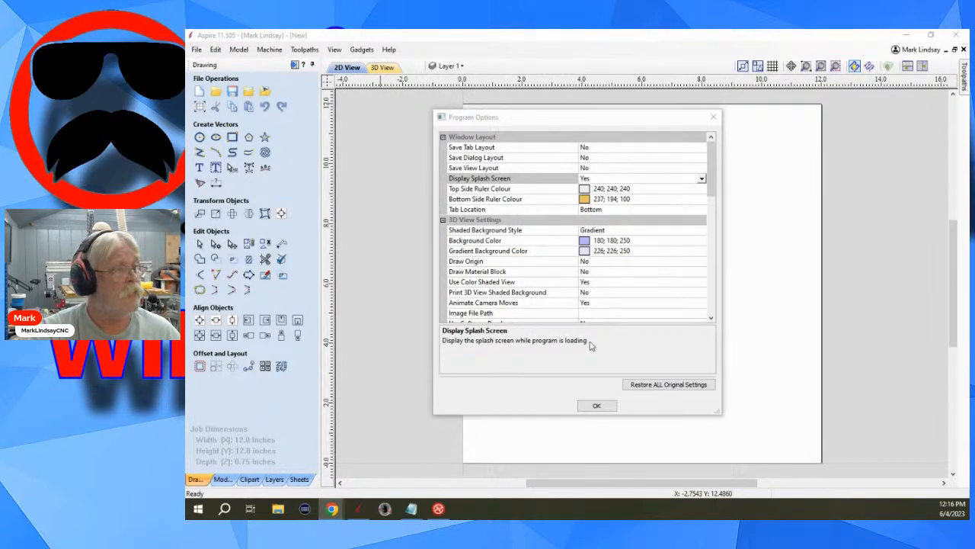
left_click(598, 407)
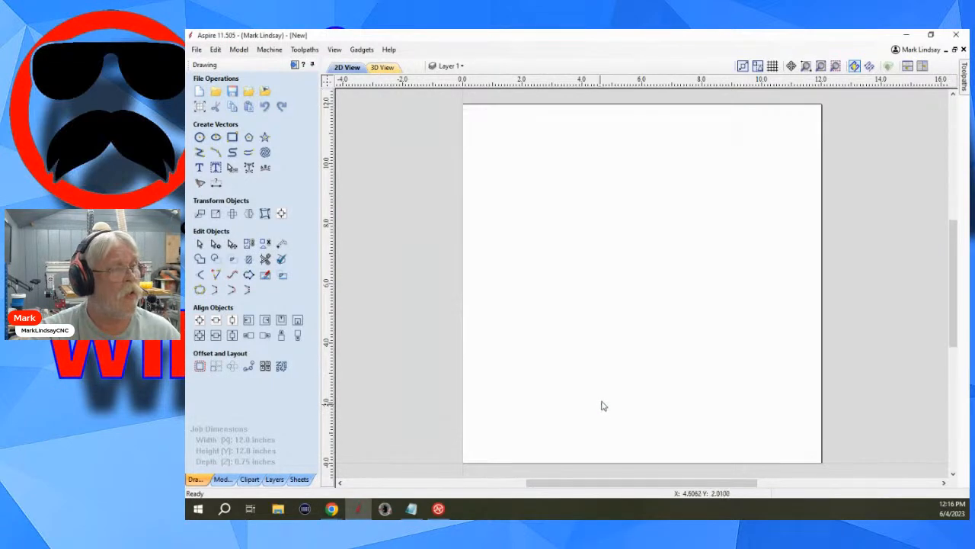
Change the job type to Double Sided in the job setup and switch to the bottom side of the material.
left_click(199, 108)
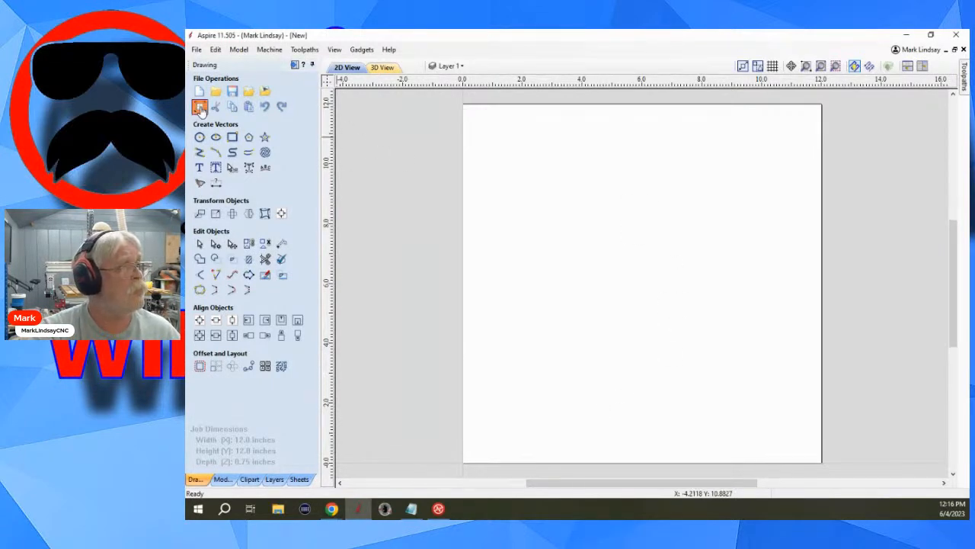
left_click(241, 124)
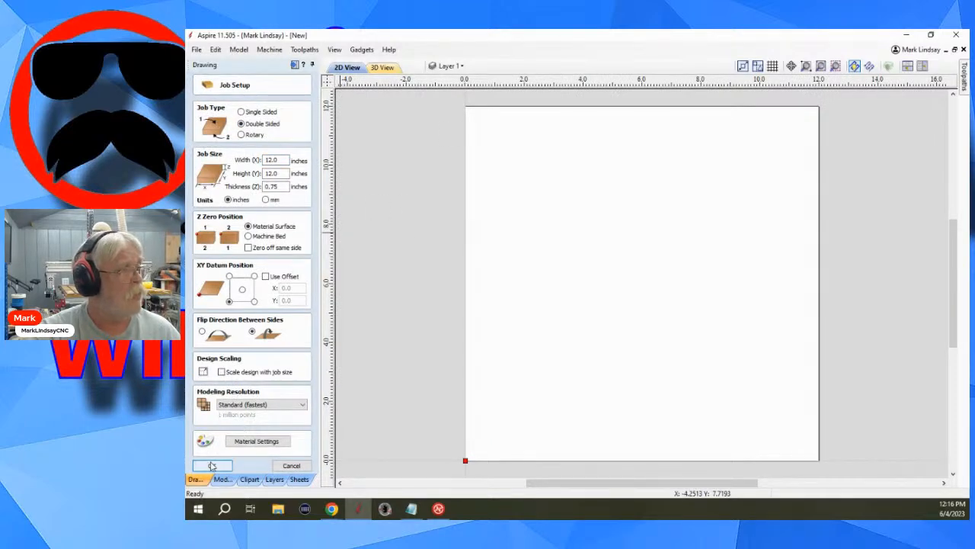
left_click(218, 465)
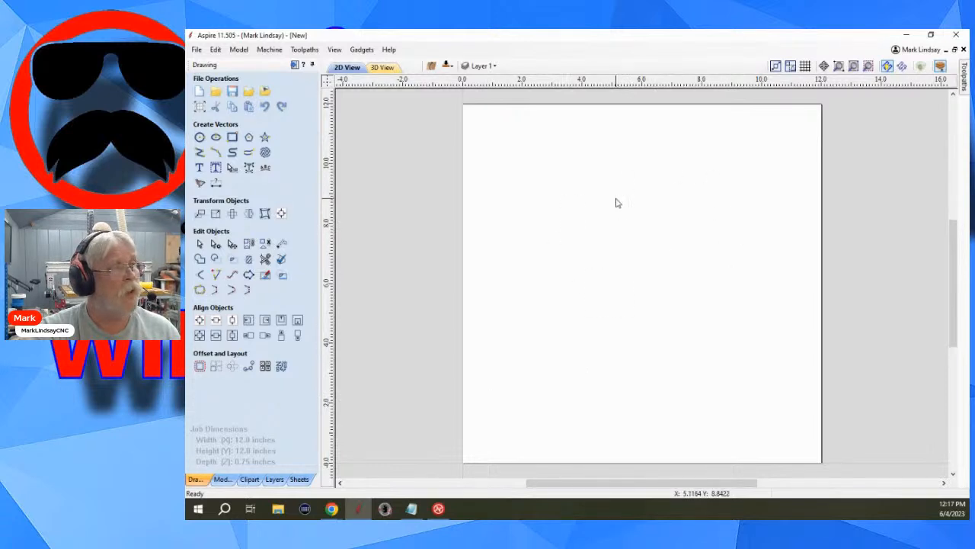
left_click(447, 66)
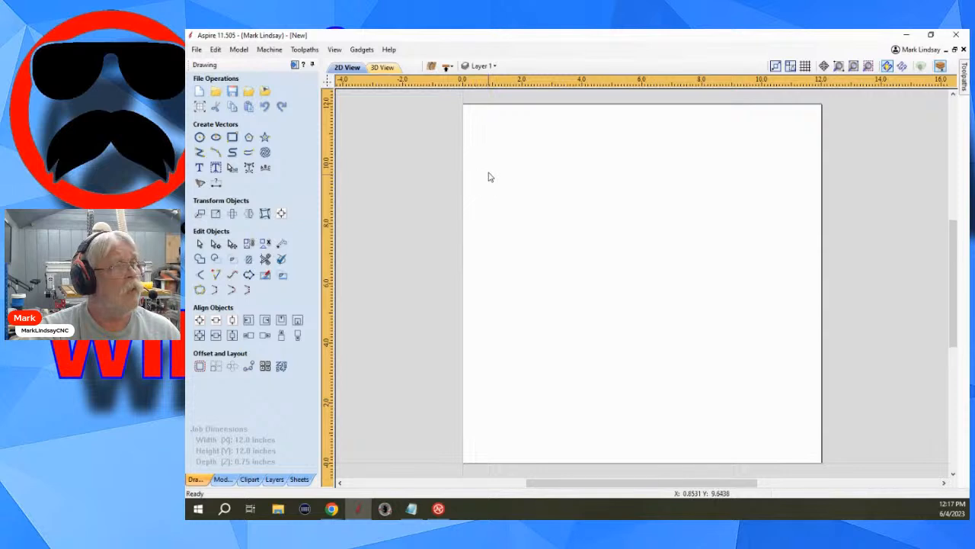
Open the program options and inspect the standard and custom colour choices for Bottom Side Ruler Colour, leaving the setting unchanged.
left_click(216, 50)
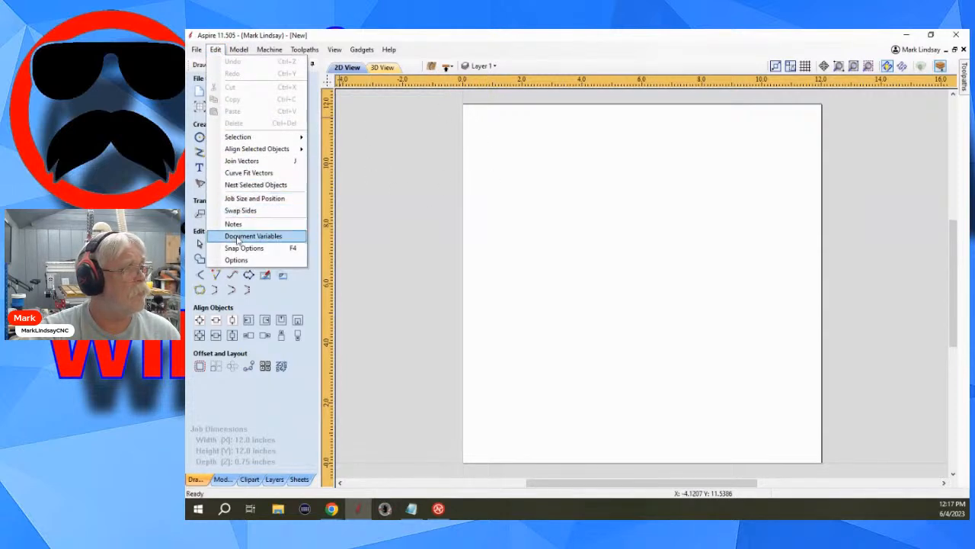
left_click(241, 261)
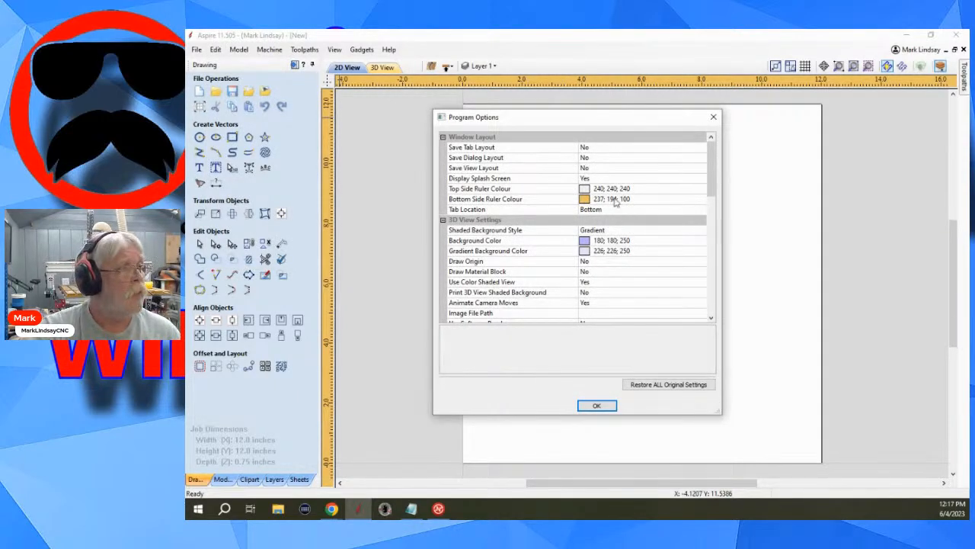
left_click(615, 199)
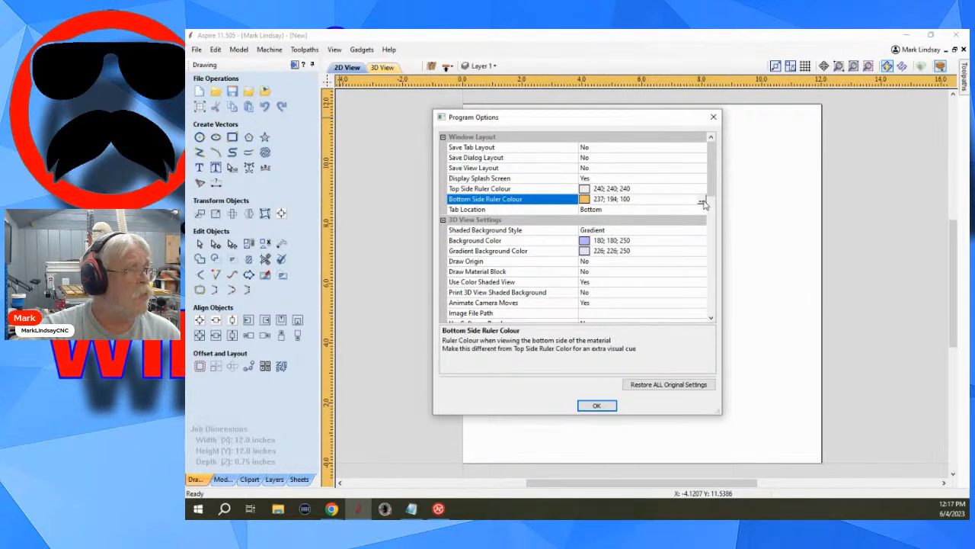
left_click(702, 201)
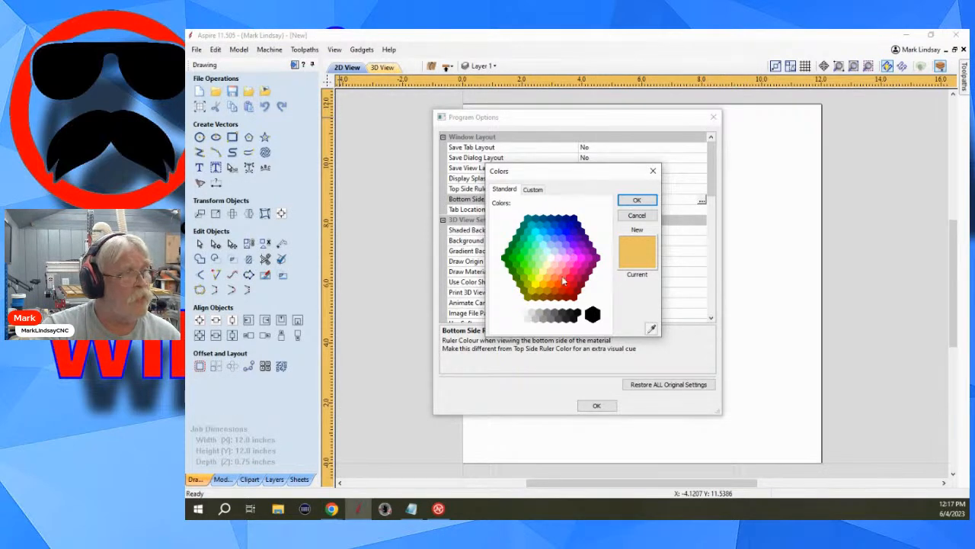
left_click(532, 190)
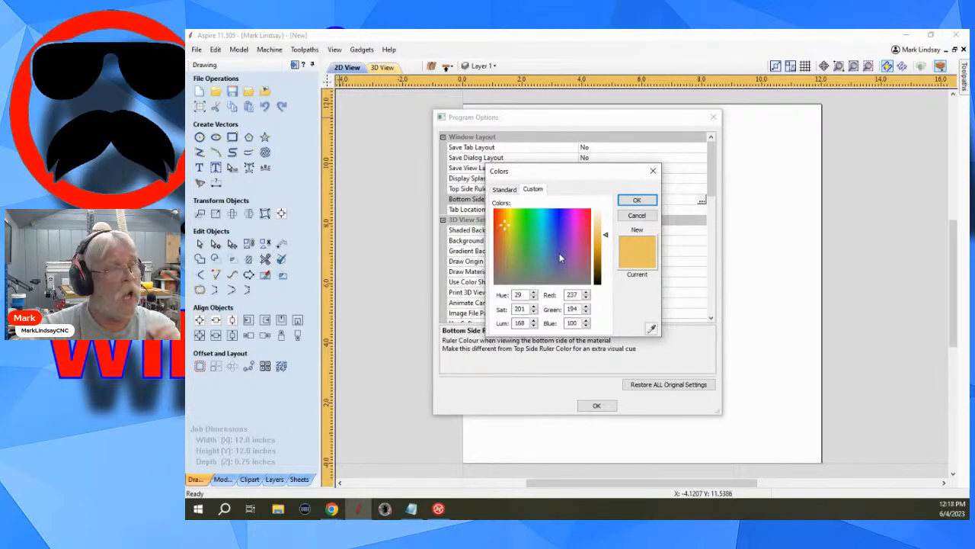
left_click(636, 216)
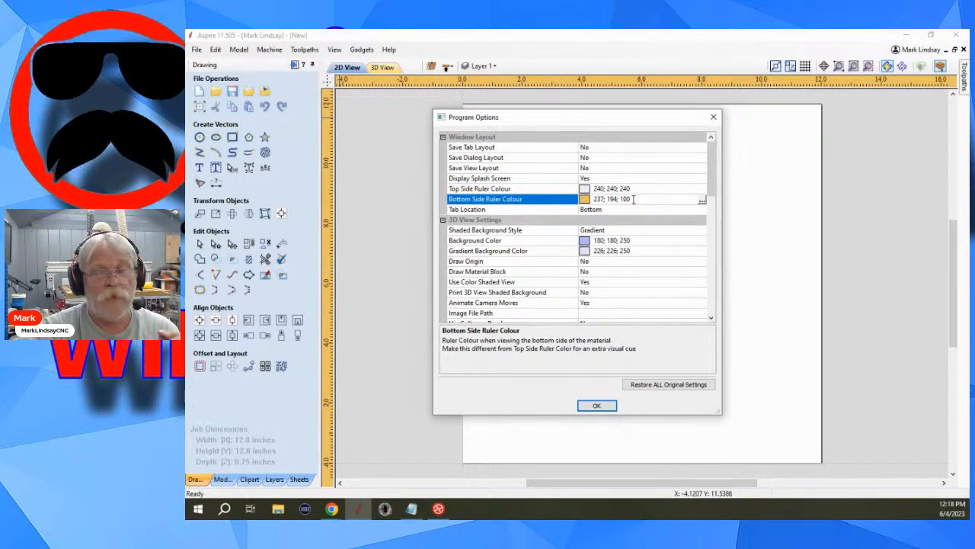
left_click(702, 201)
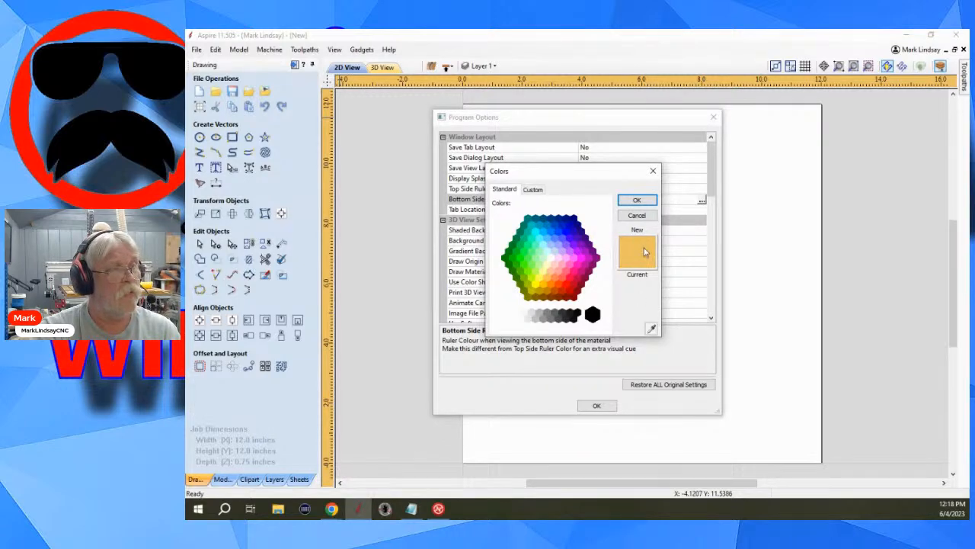
left_click(533, 190)
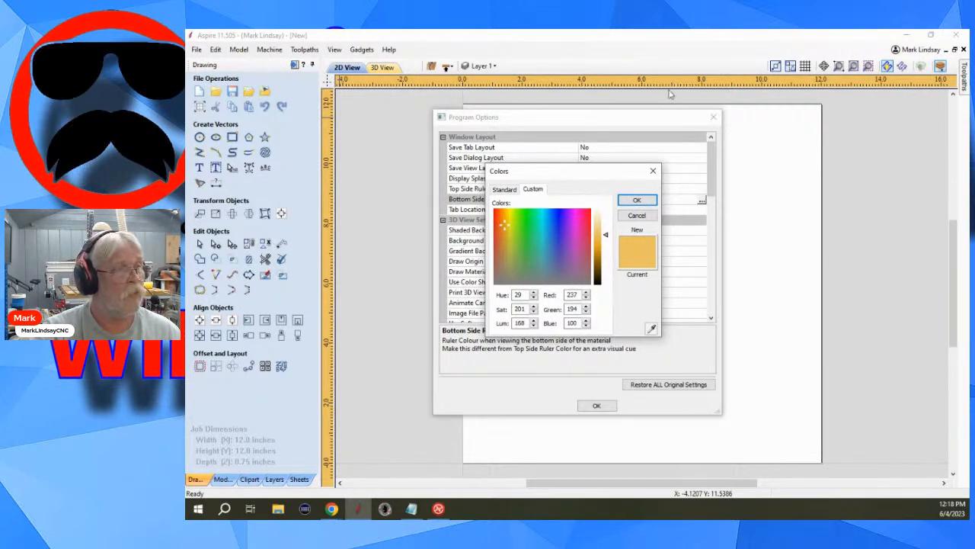
left_click(637, 217)
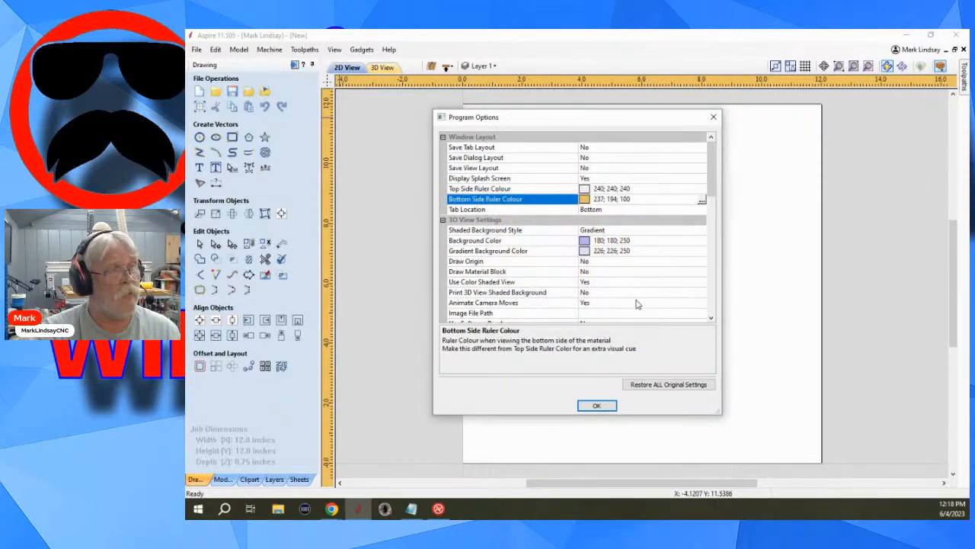
Inspect the colour choices for Top Side Ruler Colour without changing them, and close the program options.
left_click(650, 188)
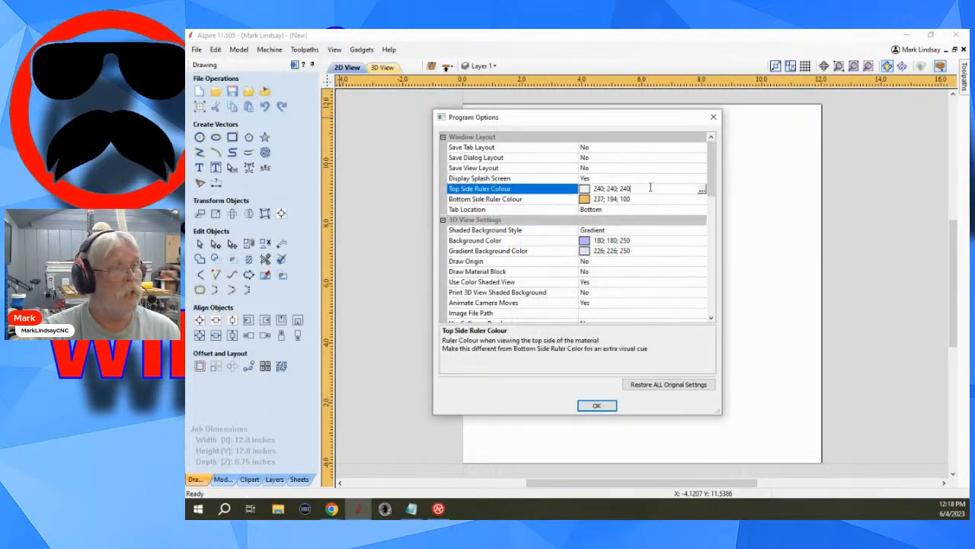
left_click(702, 190)
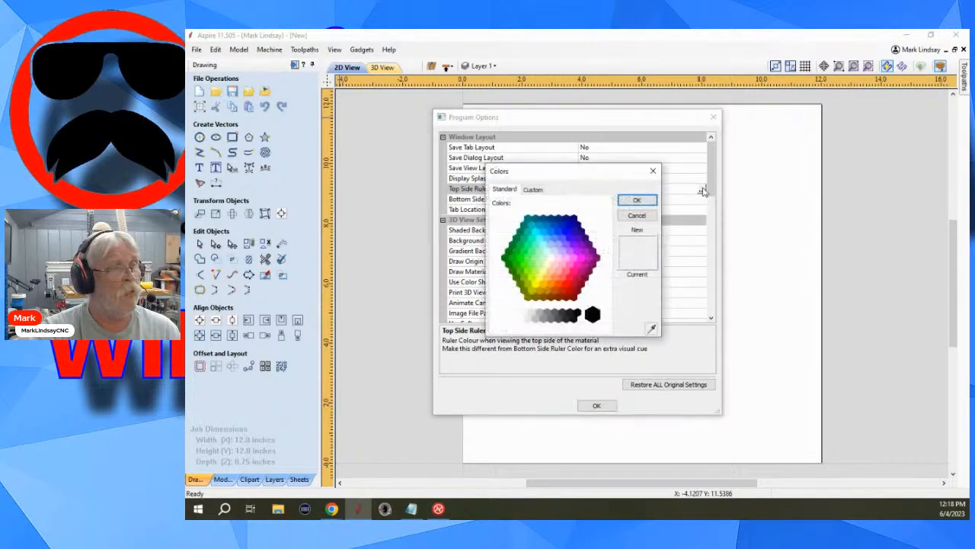
left_click(637, 216)
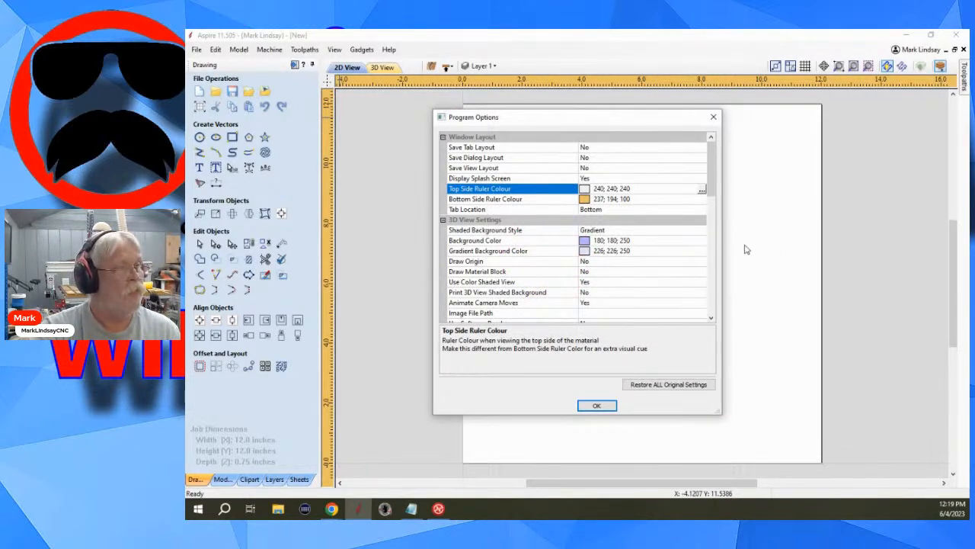
left_click(604, 406)
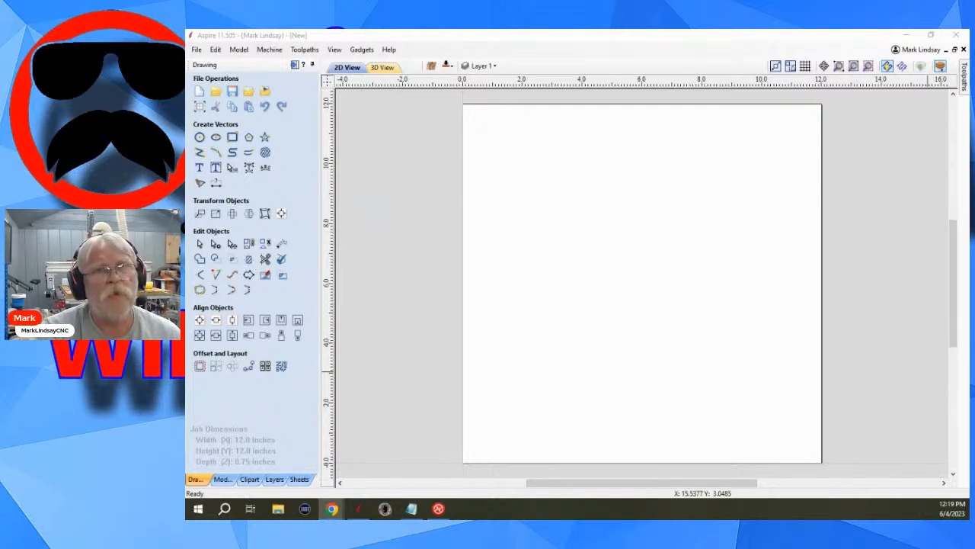
Examine how zooming in and out follows the pointer at the material's upper-right corner in the 2D view.
scroll(814, 110, "up", 2)
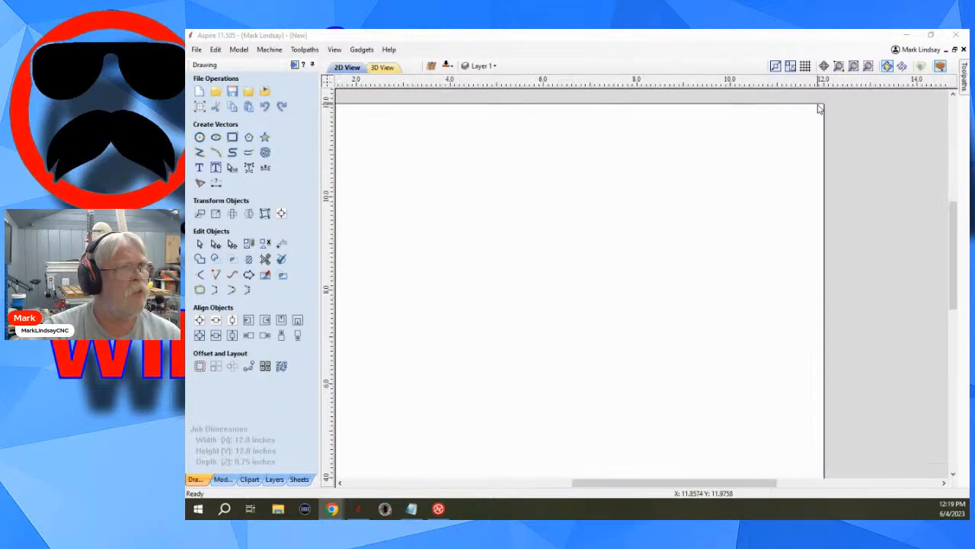
scroll(819, 109, "up", 4)
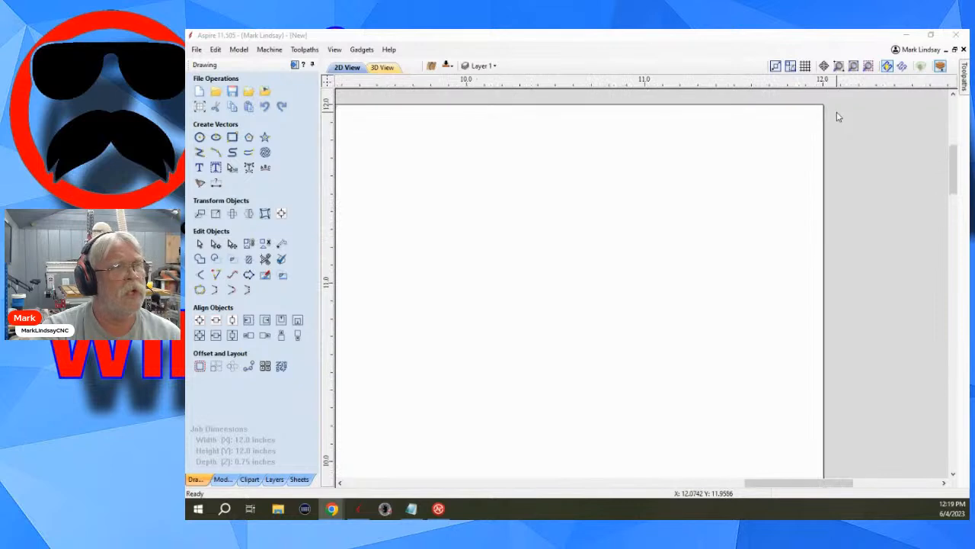
scroll(800, 97, "up", 1)
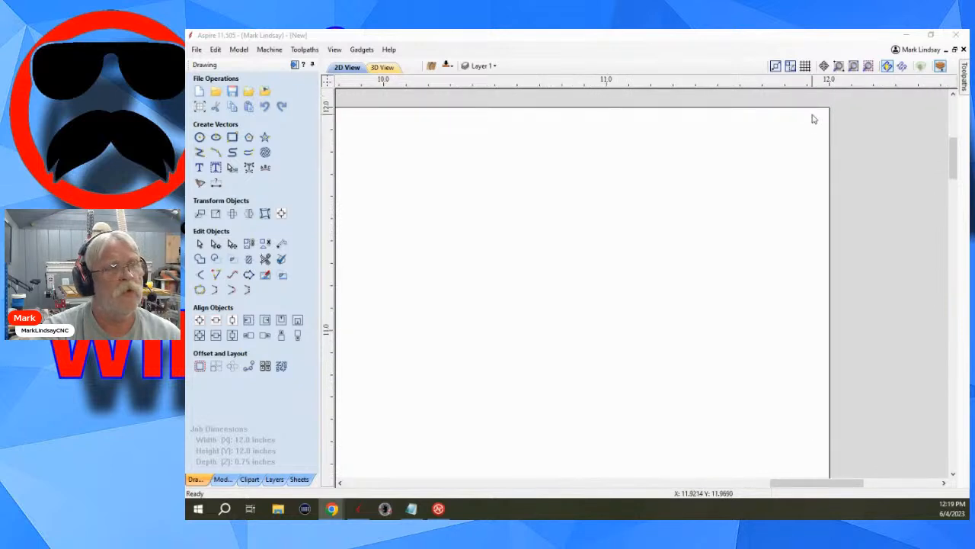
scroll(815, 116, "down", 6)
scroll(850, 124, "down", 6)
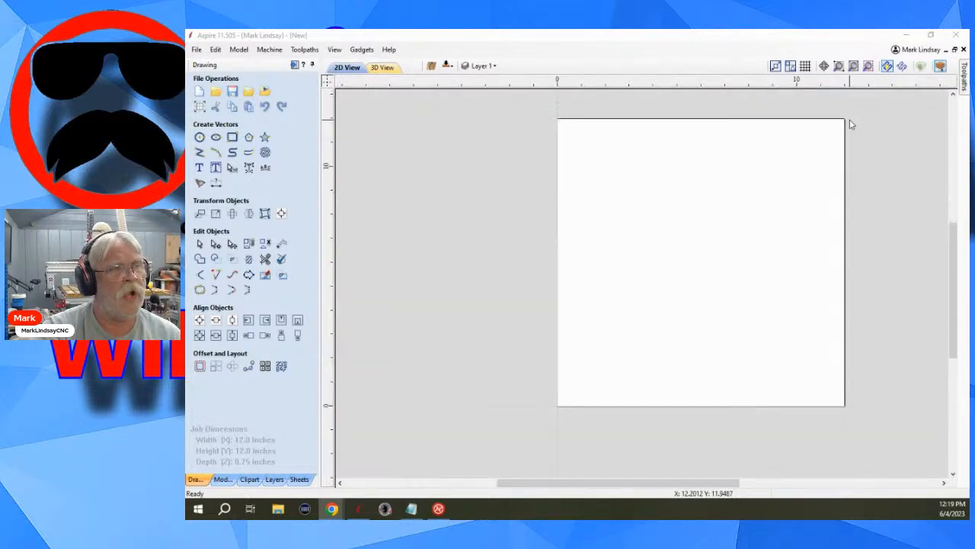
Examine how zooming behaves around the material's lower-left corner in the 2D view, and pan the material slightly downward.
scroll(584, 299, "up", 1)
scroll(584, 299, "up", 10)
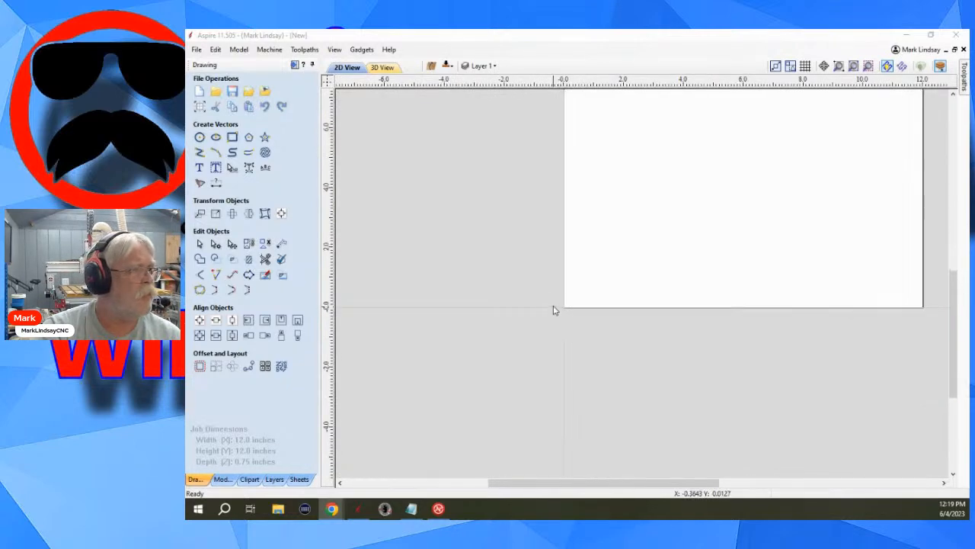
scroll(563, 314, "down", 10)
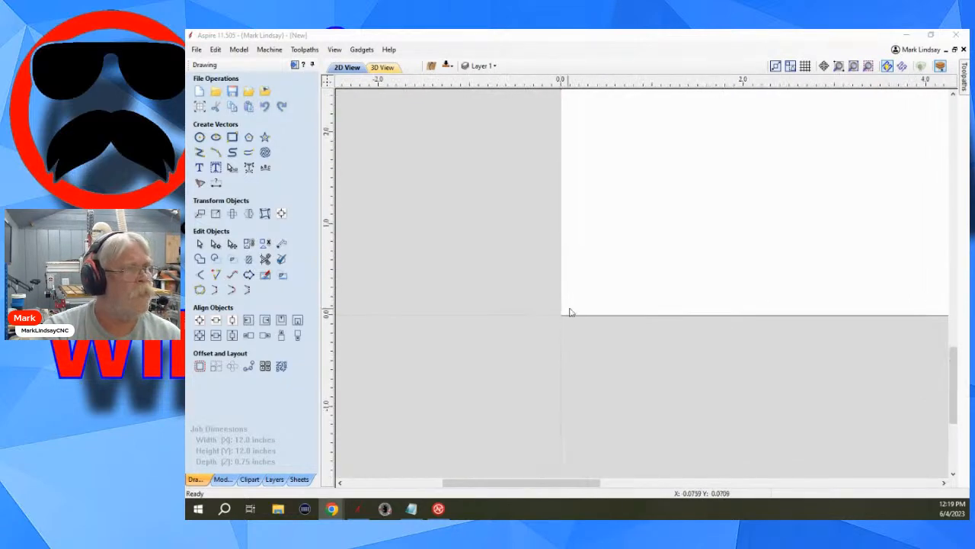
scroll(613, 245, "up", 2)
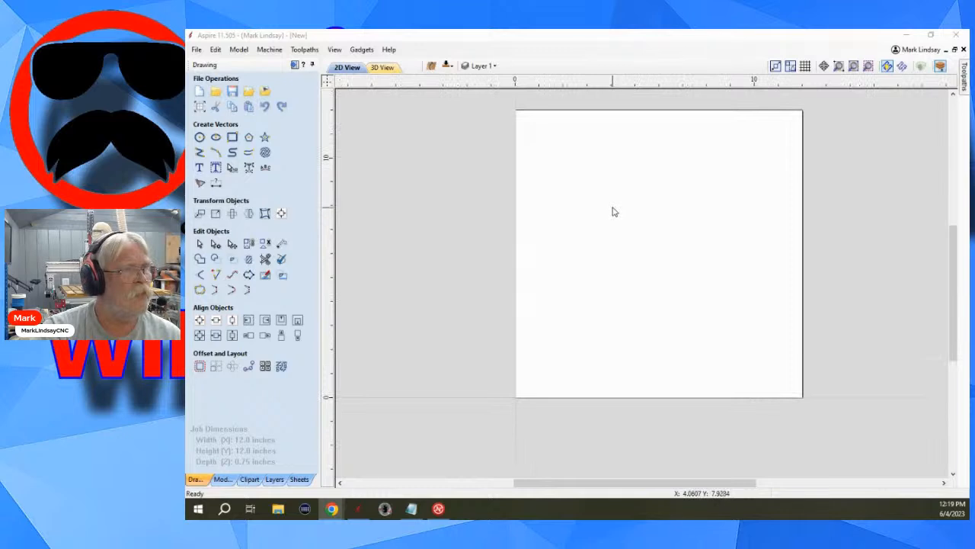
middle_click_drag(630, 194, 633, 230)
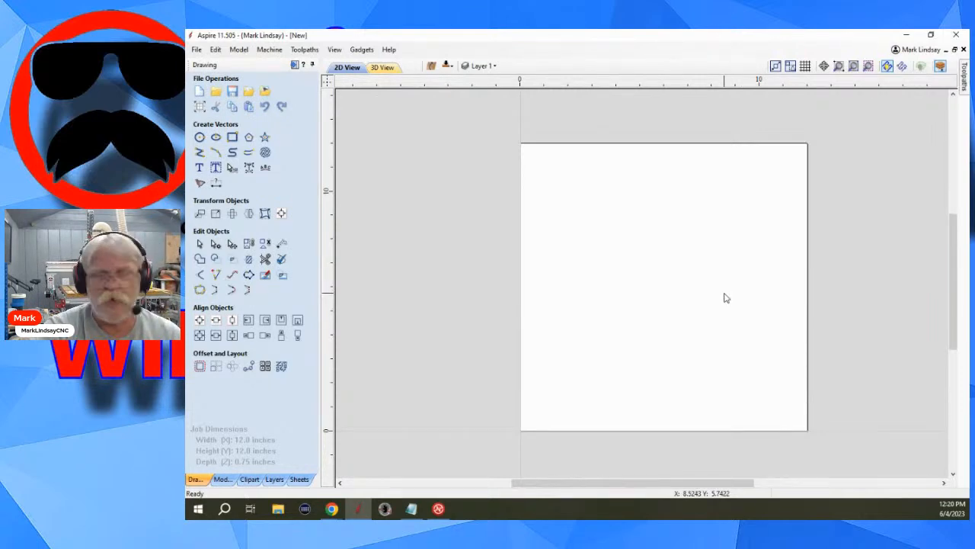
Switch to the 3D view and examine zooming near the material's upper-right corner, panning that corner toward the centre.
left_click(384, 67)
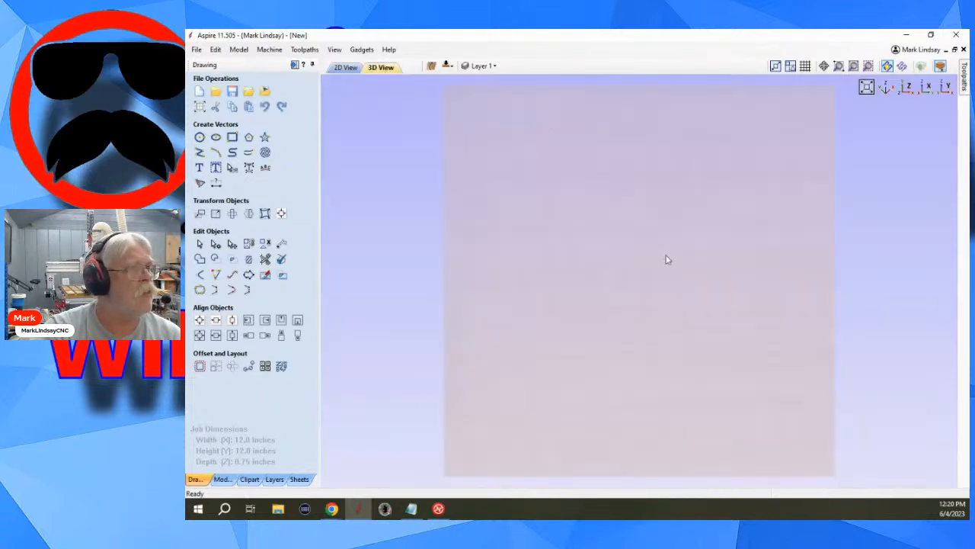
scroll(743, 202, "down", 2)
scroll(771, 137, "up", 3)
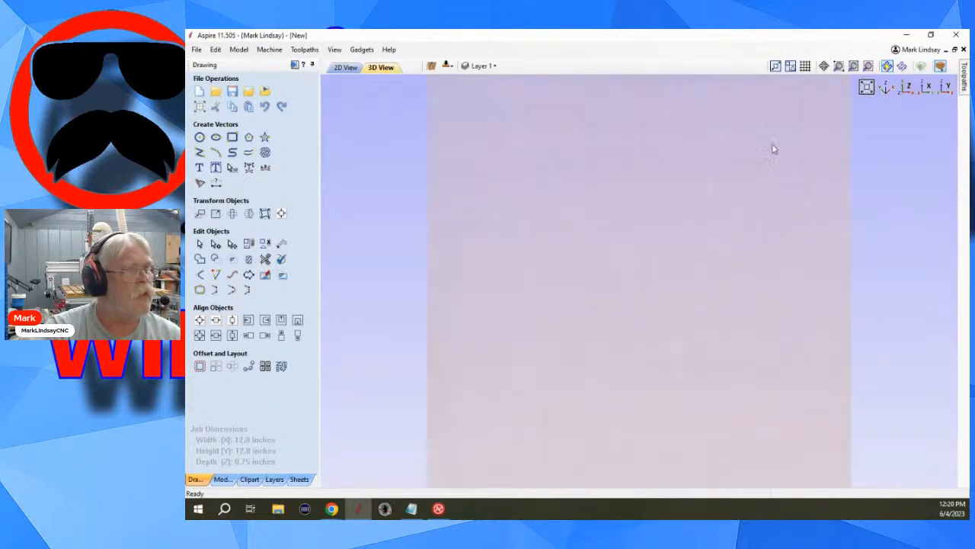
scroll(773, 150, "up", 2)
middle_click_drag(855, 135, 648, 369)
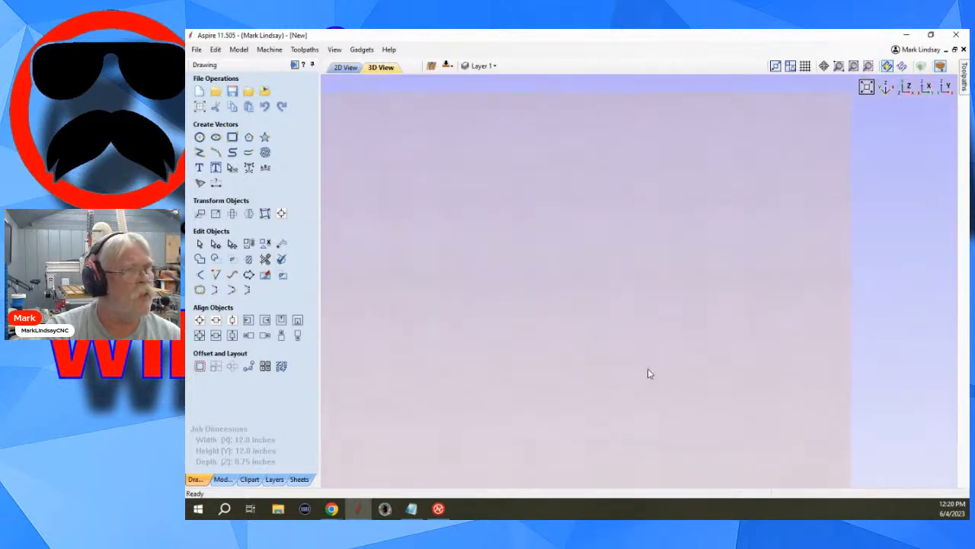
middle_click_drag(765, 141, 678, 294)
scroll(748, 292, "up", 4)
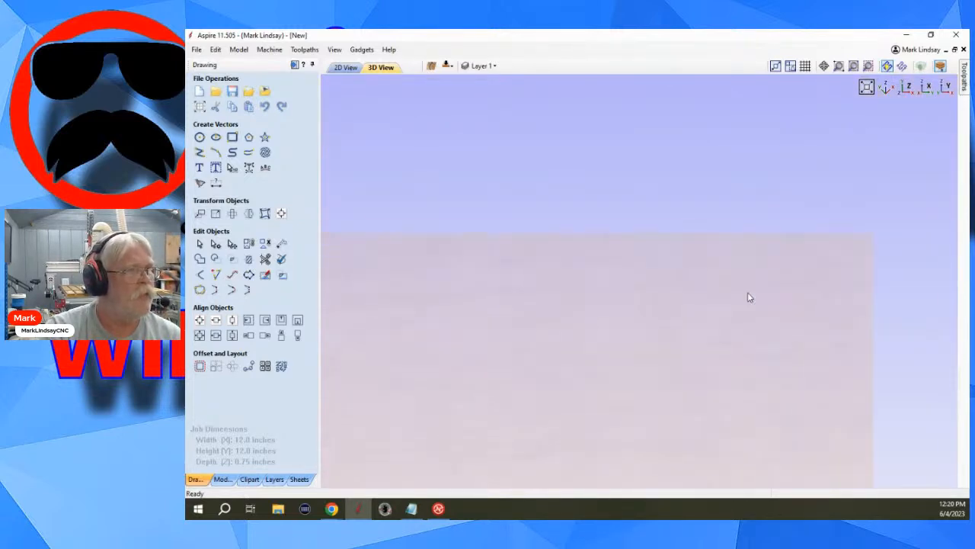
Reset the 3D view to look straight down the Z axis at the whole material, and return to the 2D view.
scroll(891, 280, "down", 4)
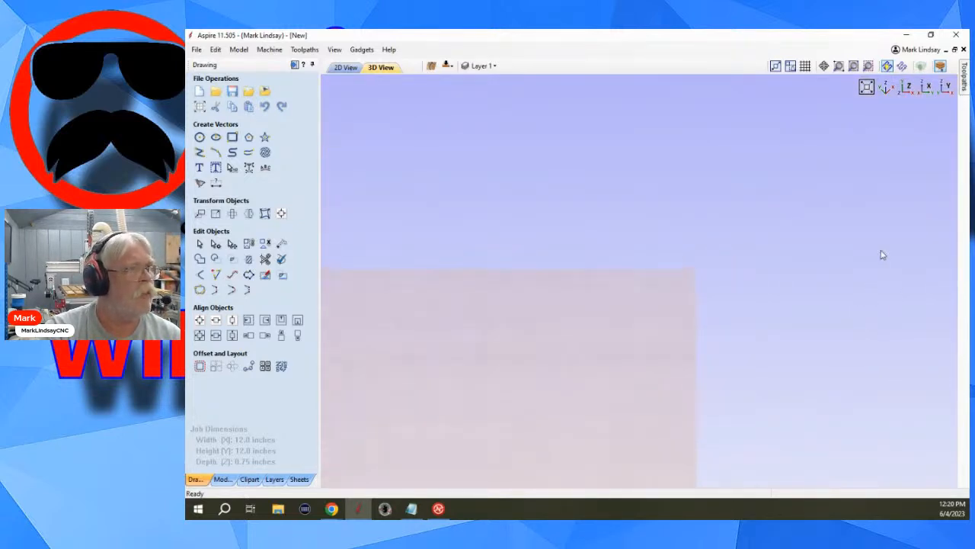
left_click(907, 88)
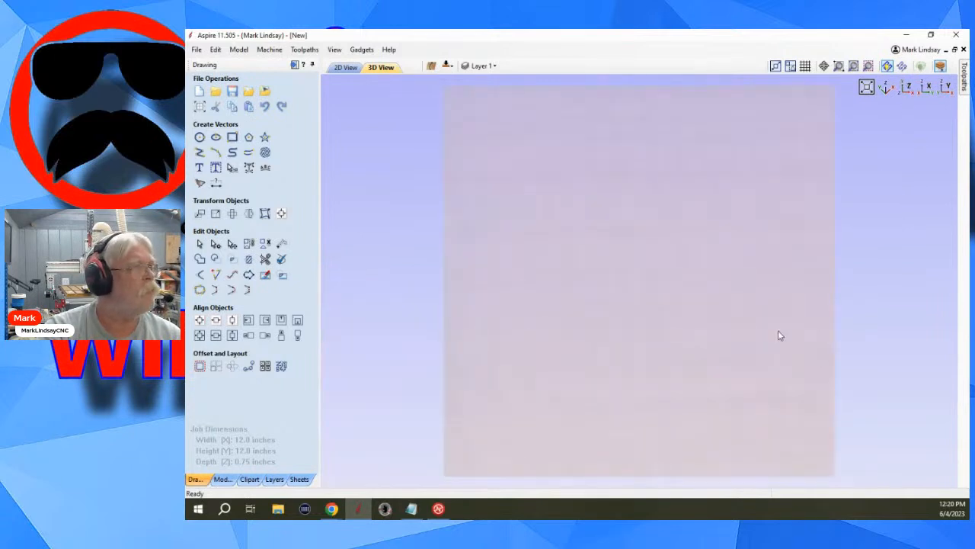
left_click(347, 68)
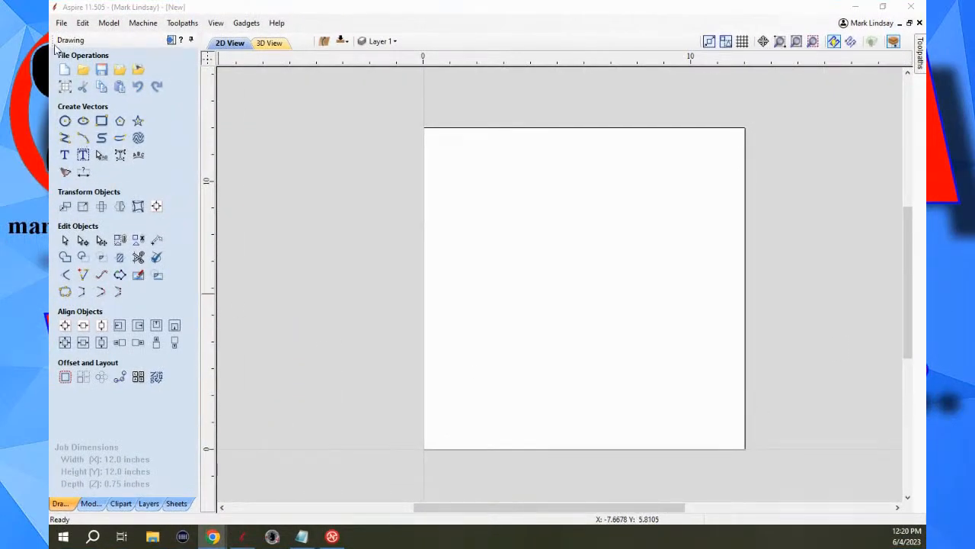
Open the program options to review the window layout and 3D view settings, and close them without changes.
left_click(62, 24)
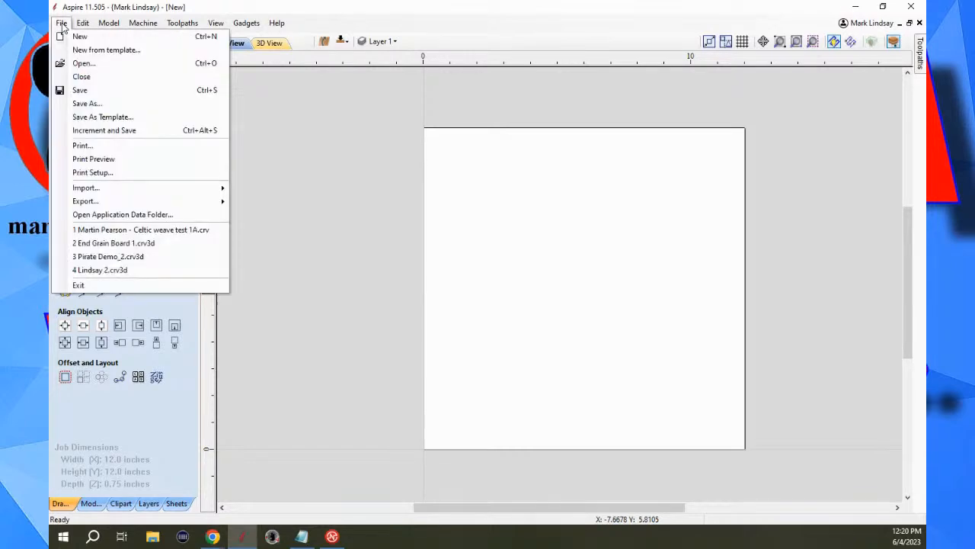
key("Right")
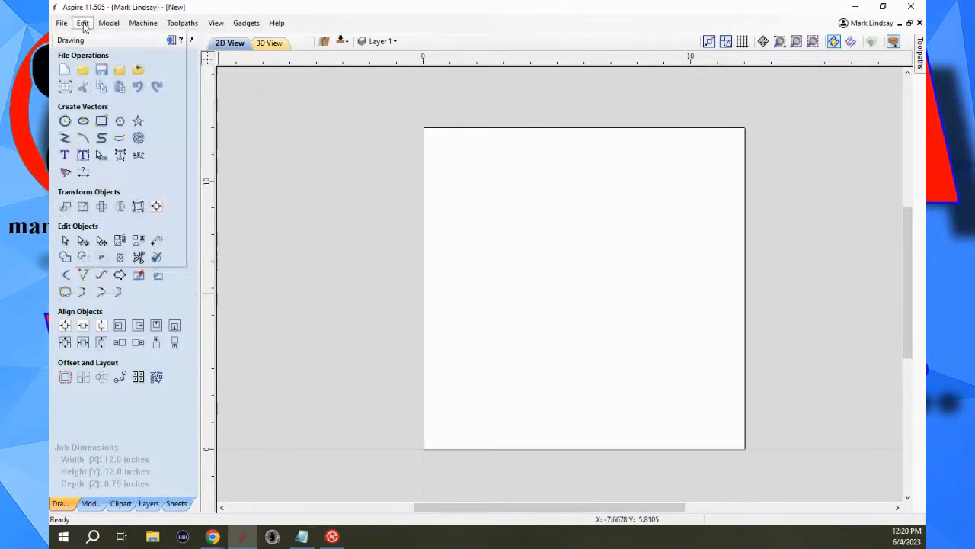
left_click(107, 259)
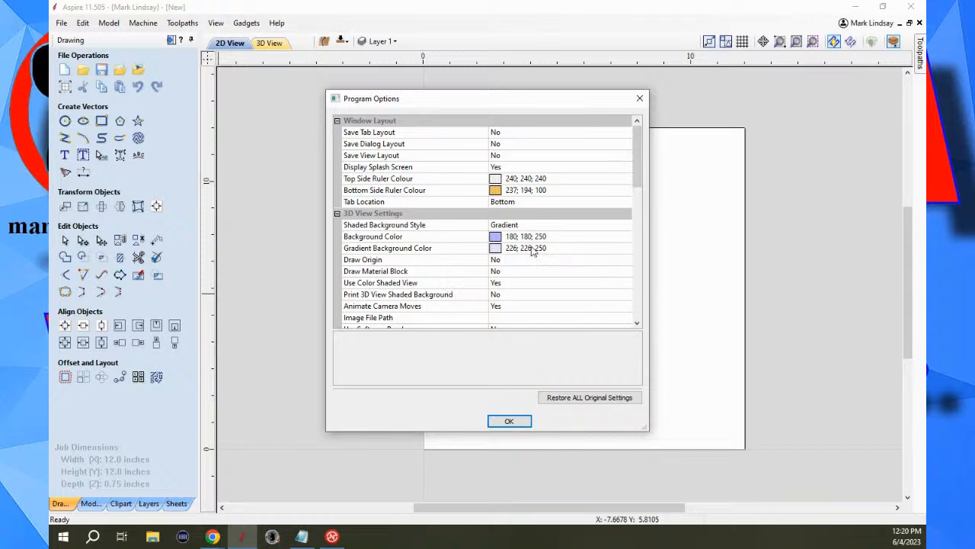
left_click(511, 421)
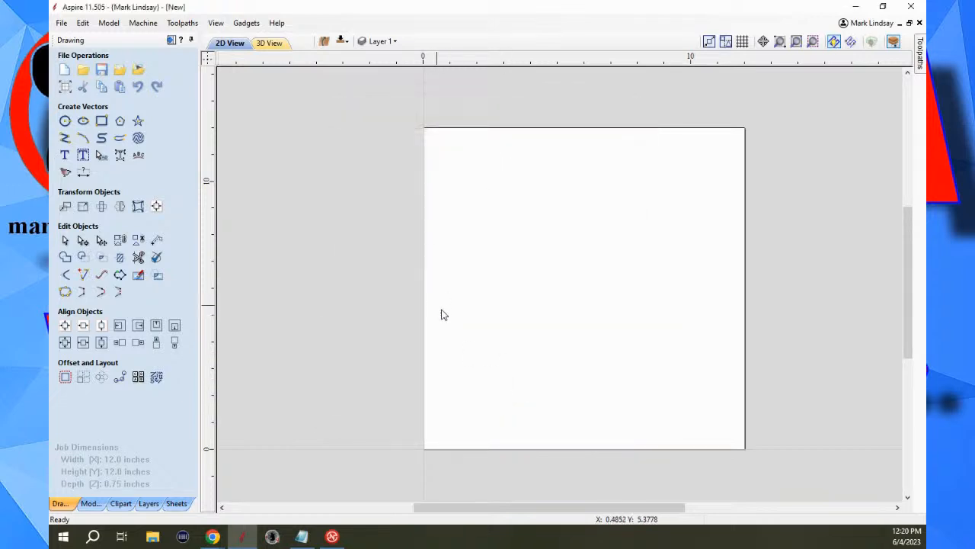
Open Preview Toolpaths from the toolpaths layout and show the whole material block in the 3D view.
left_click(172, 40)
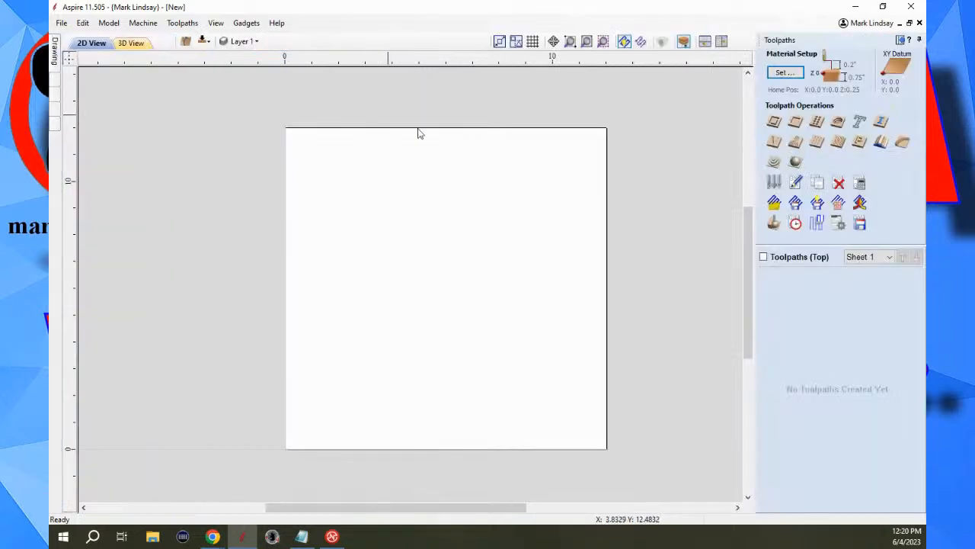
left_click(775, 225)
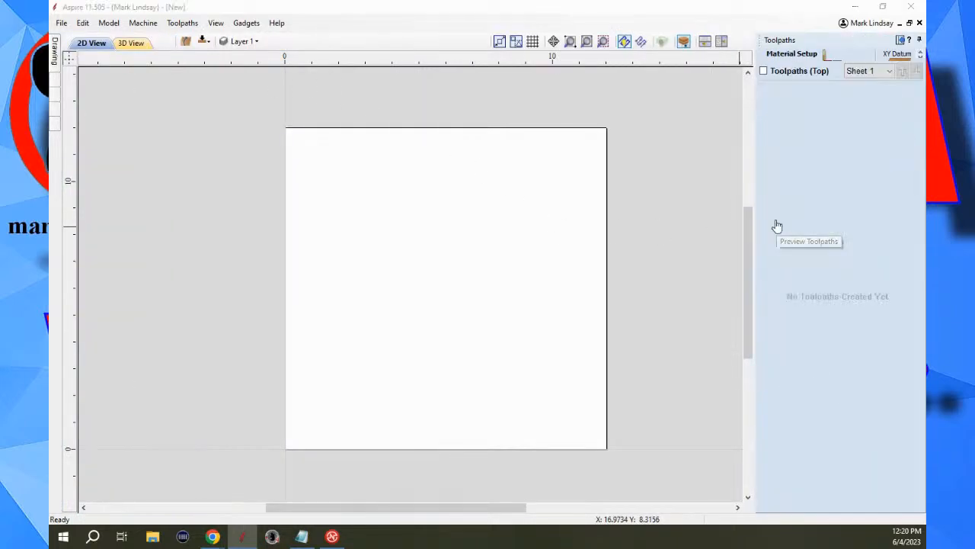
left_click(131, 43)
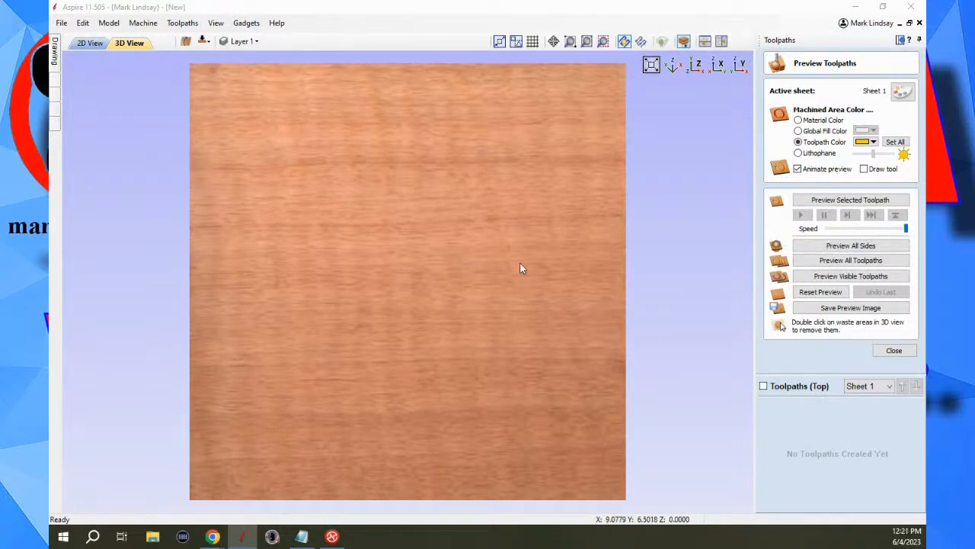
scroll(523, 264, "down", 3)
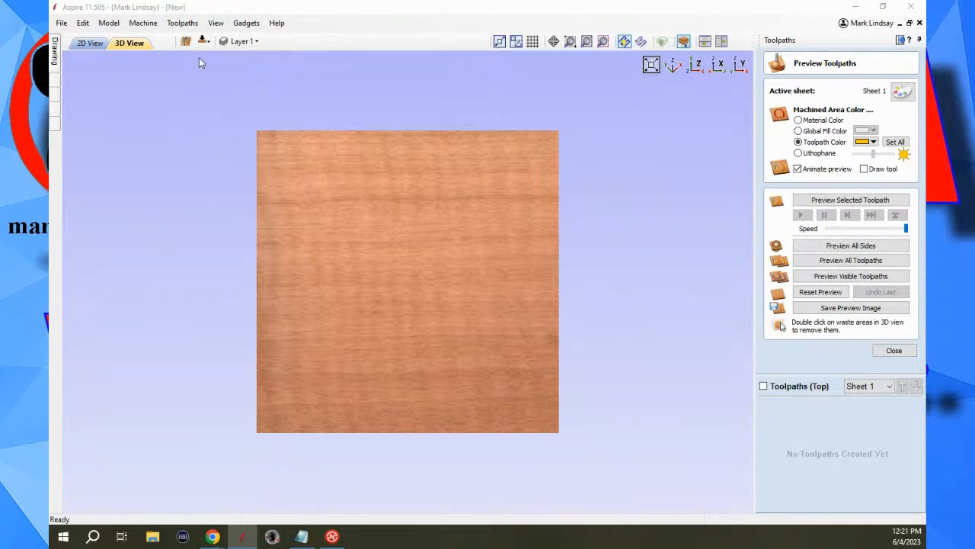
Inspect the choices for Shaded Background Style in the program options, keep Gradient, and close the options.
left_click(84, 25)
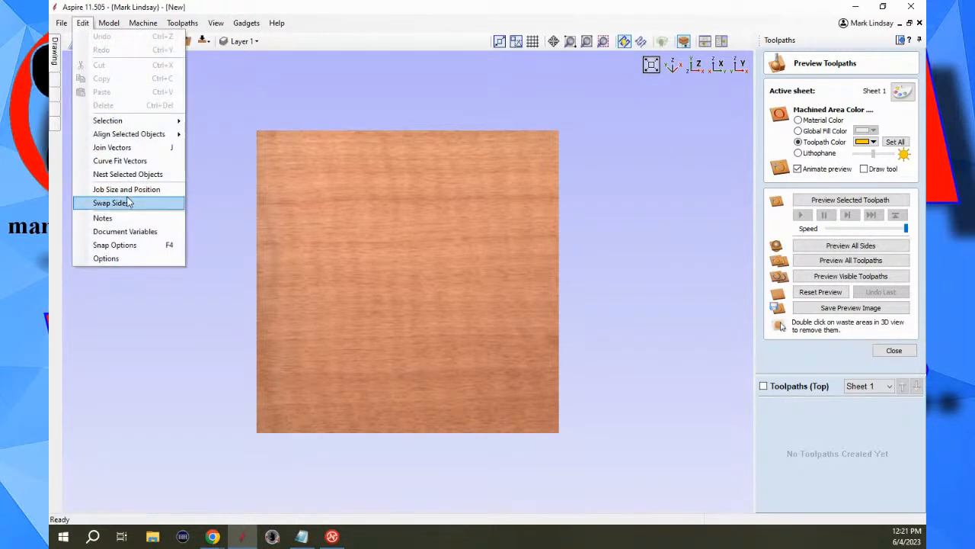
left_click(122, 261)
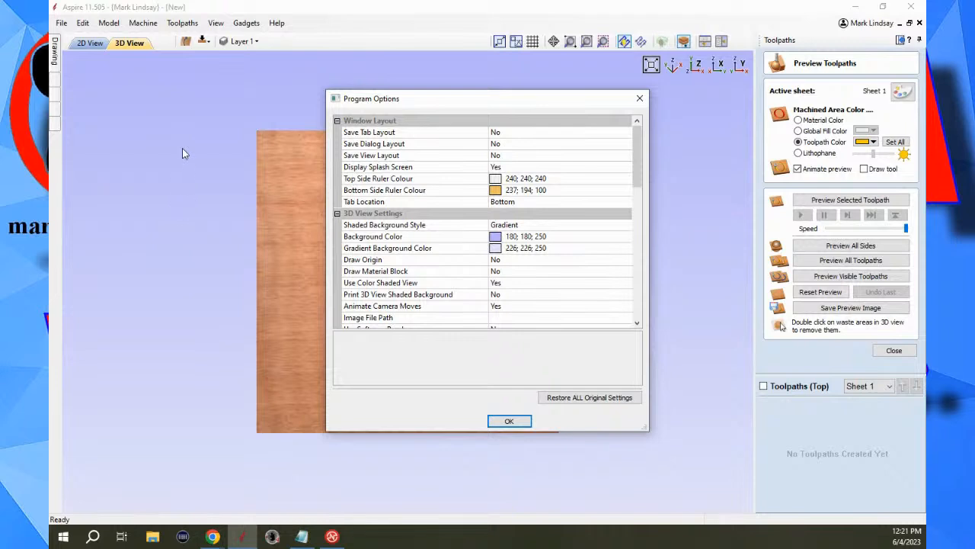
left_click(594, 224)
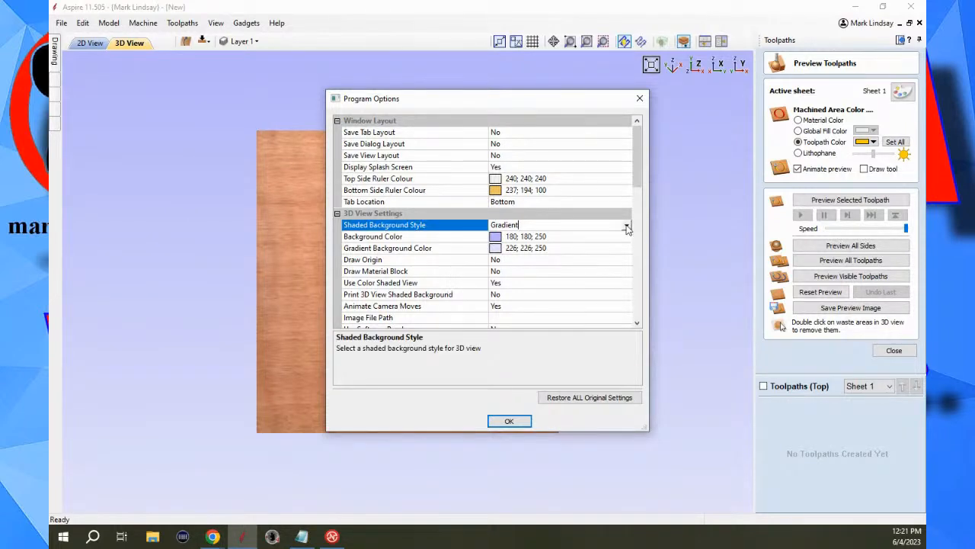
left_click(626, 225)
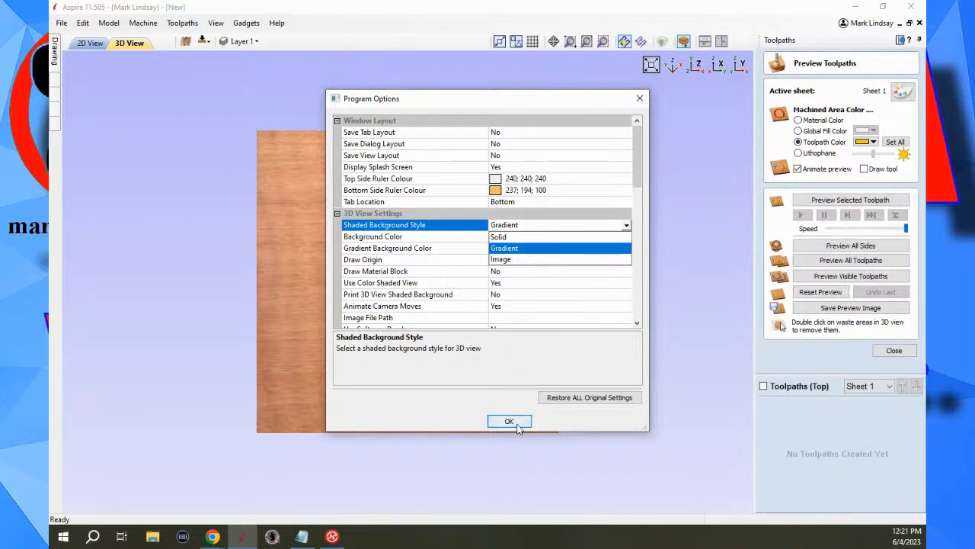
left_click(718, 206)
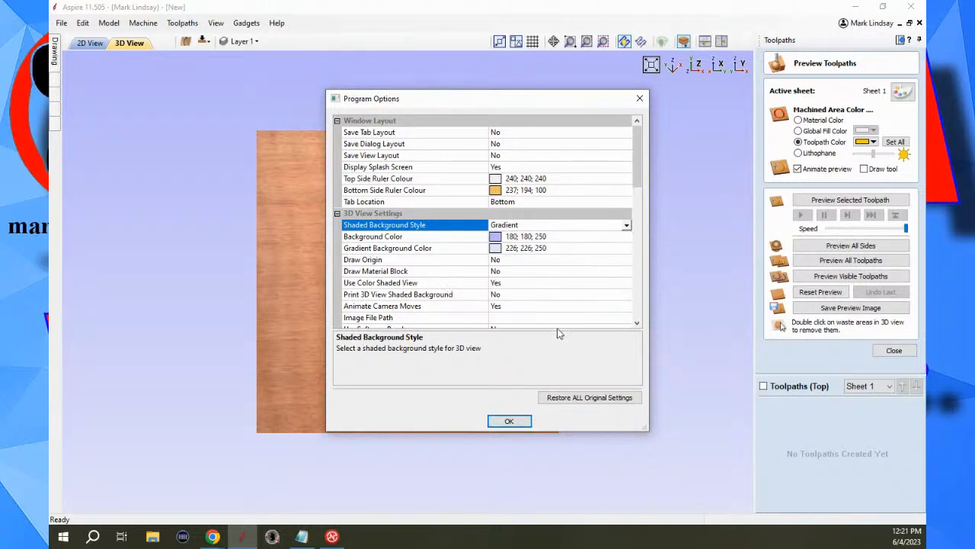
left_click(509, 421)
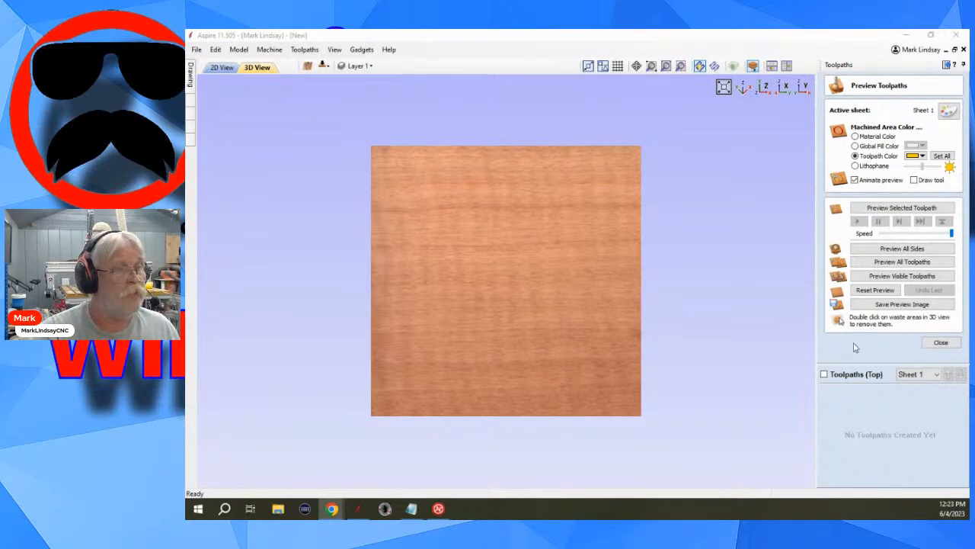
Close the toolpath preview and return to the drawing tools layout.
left_click(941, 343)
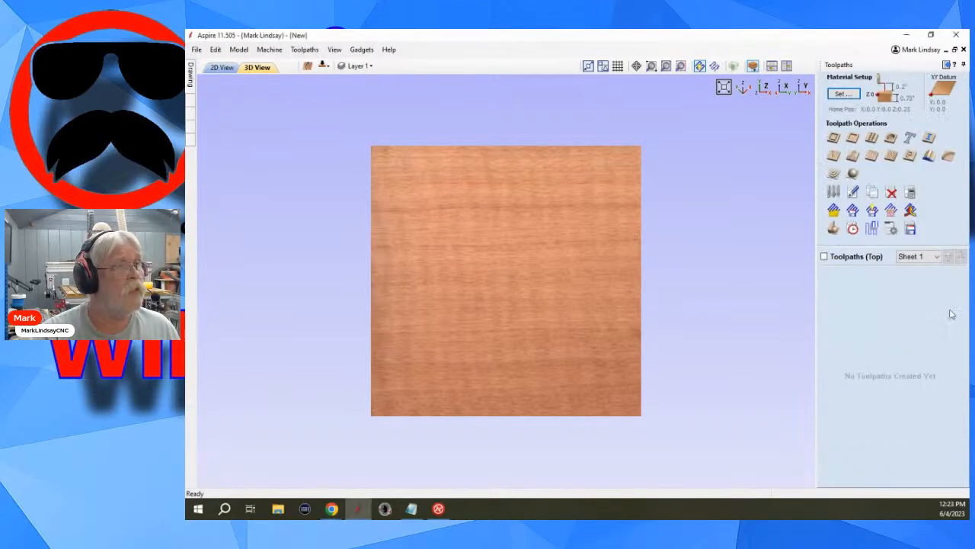
left_click(944, 67)
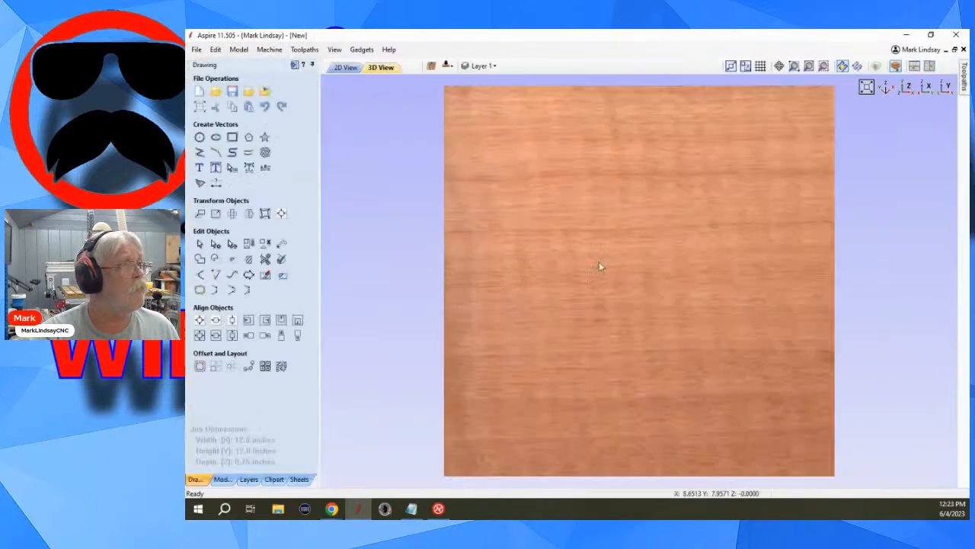
Set the 3D view's Background Color to the bright blue 0; 192; 255 in the program options and apply it.
left_click(217, 50)
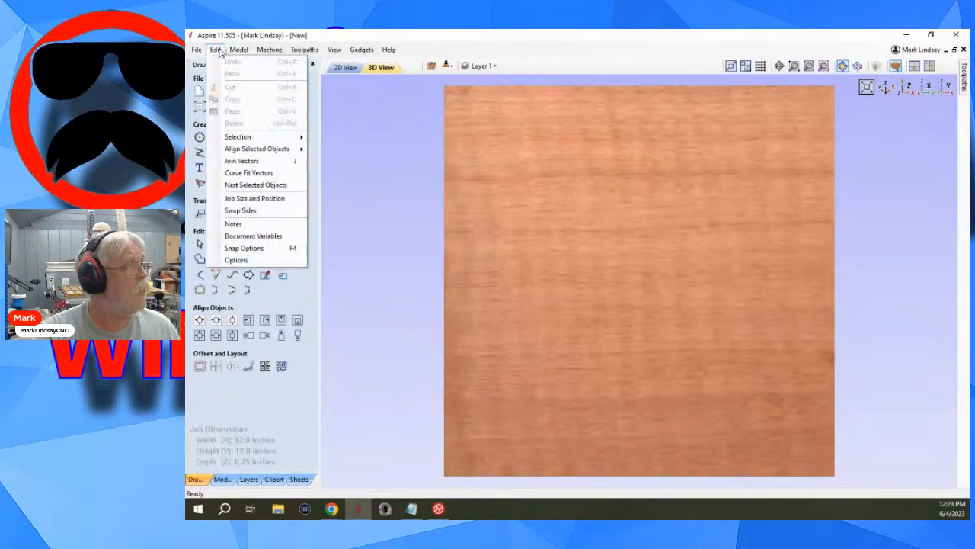
left_click(263, 261)
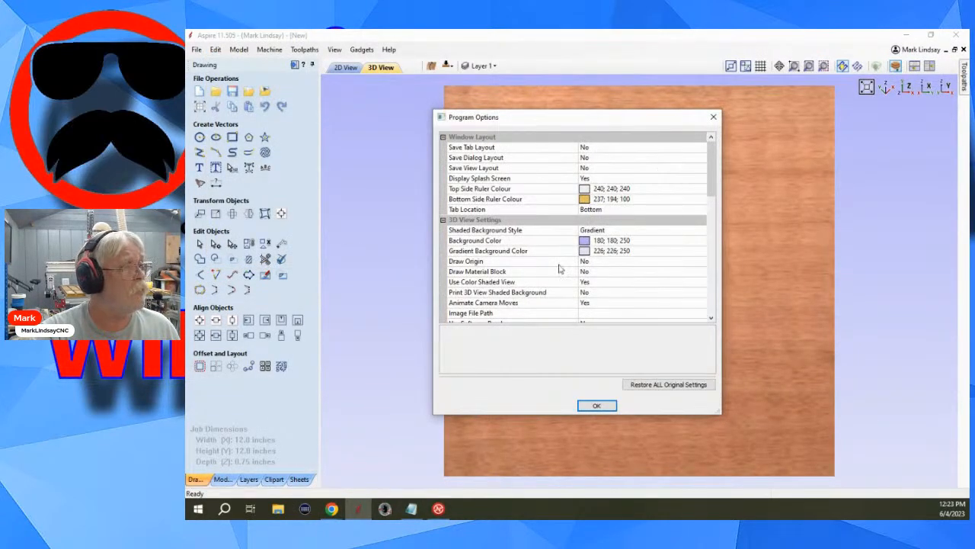
left_click(644, 230)
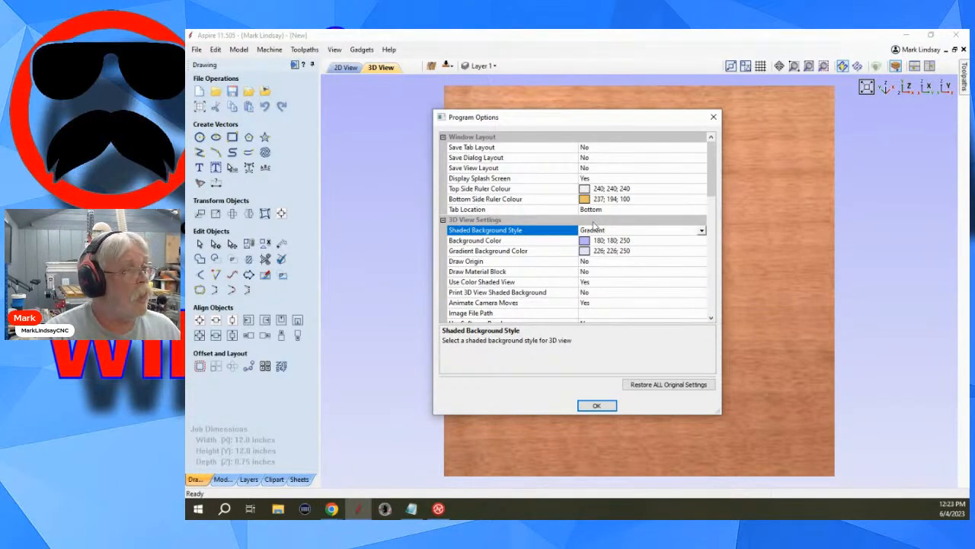
left_click(531, 243)
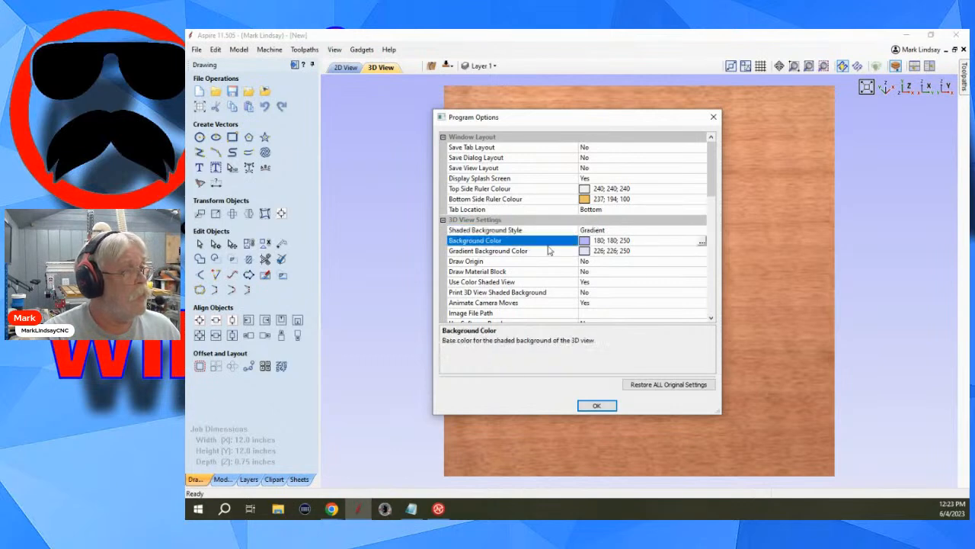
left_click(702, 242)
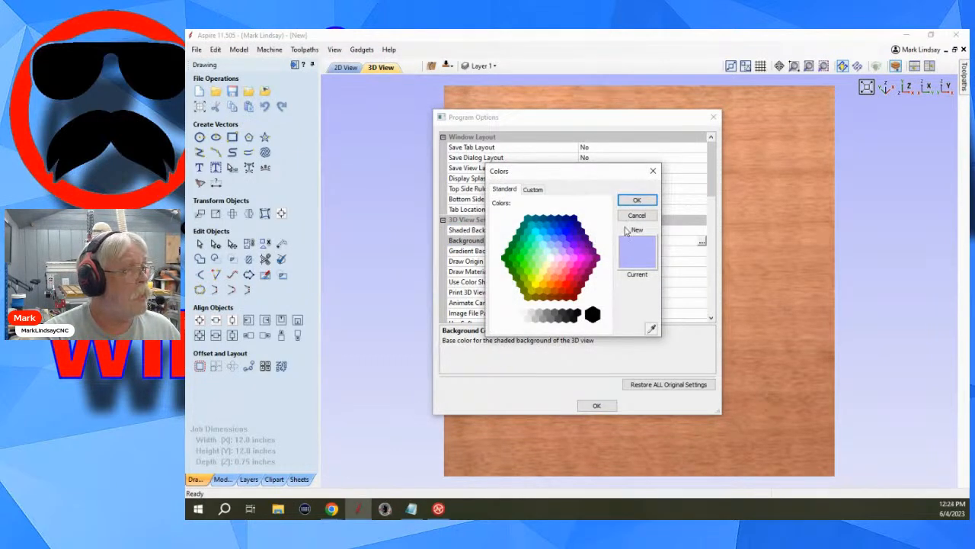
left_click(543, 233)
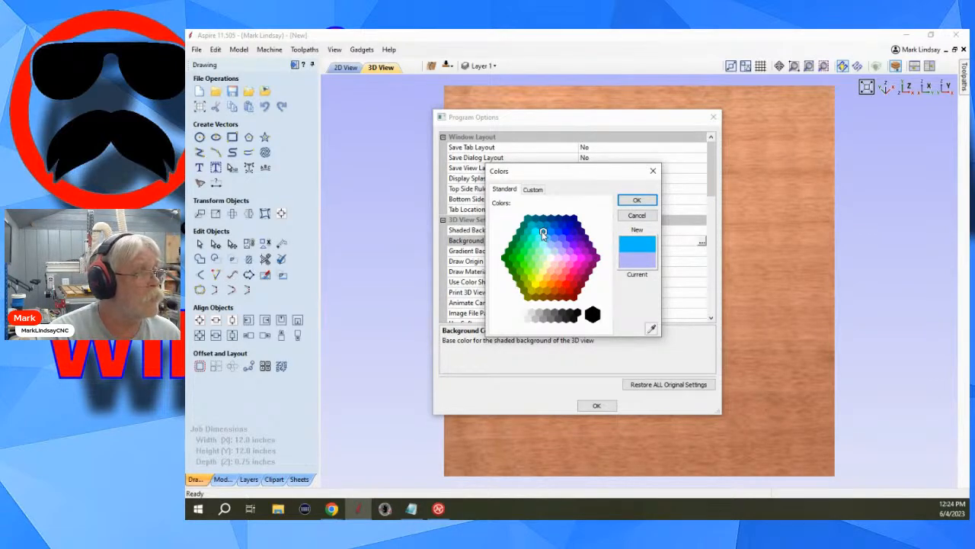
left_click(637, 200)
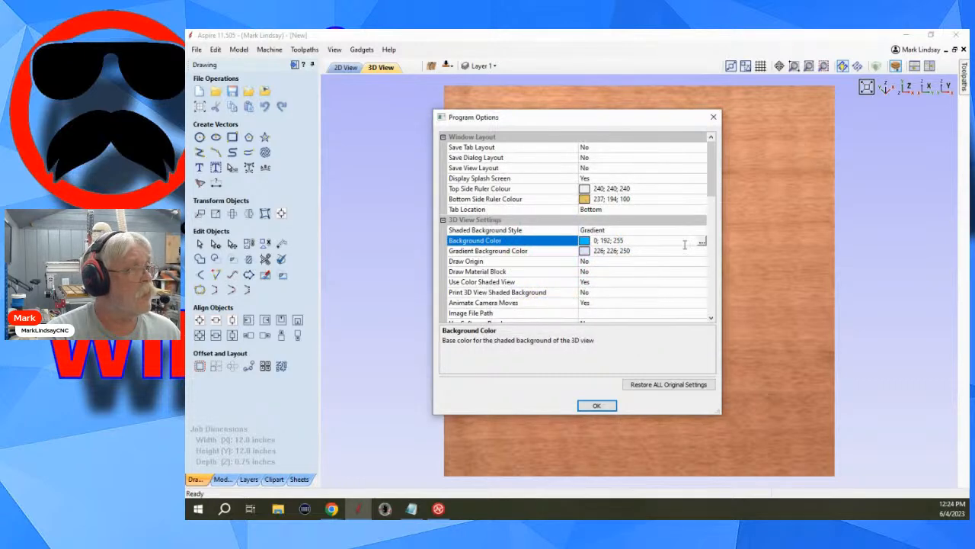
left_click(597, 405)
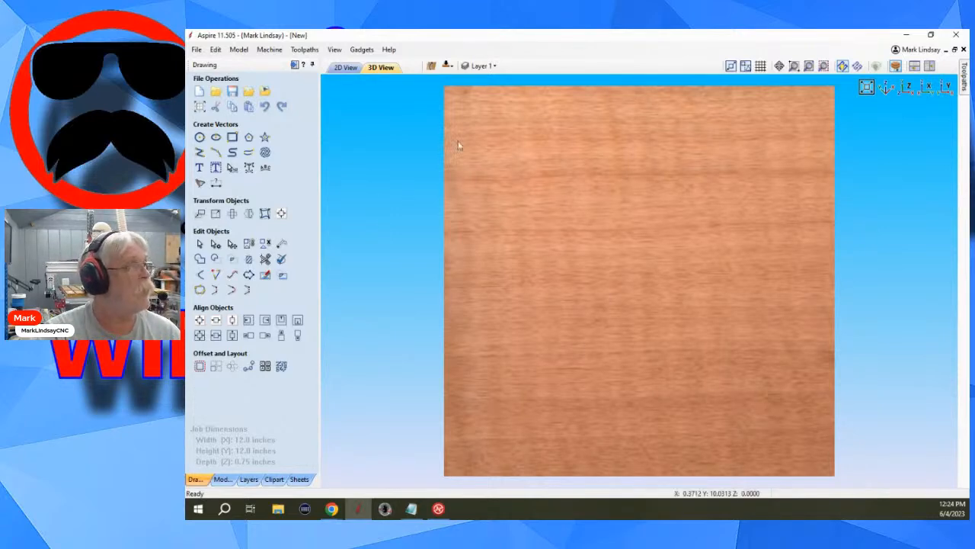
Set the 3D view's Background Color to the custom colour 180; 180; 250 in the program options and apply it.
left_click(215, 50)
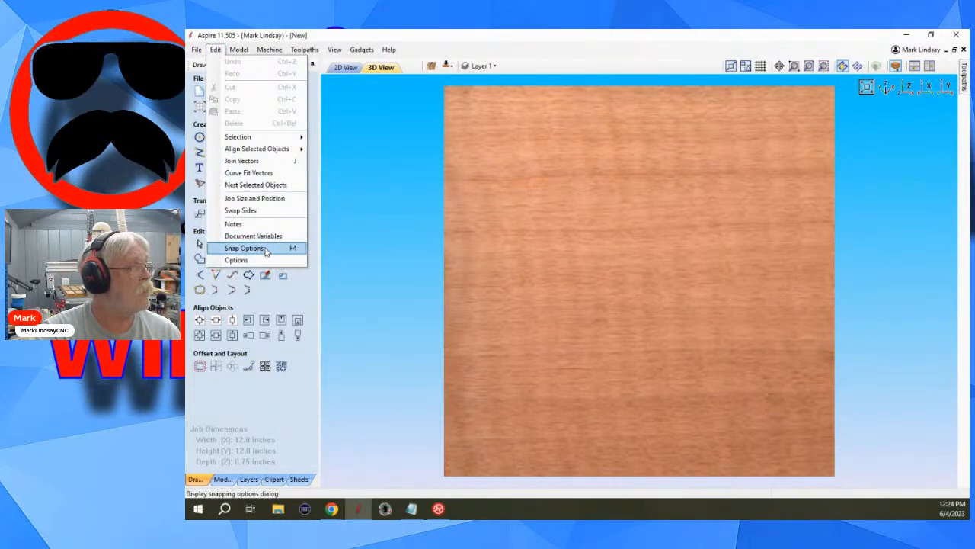
left_click(243, 259)
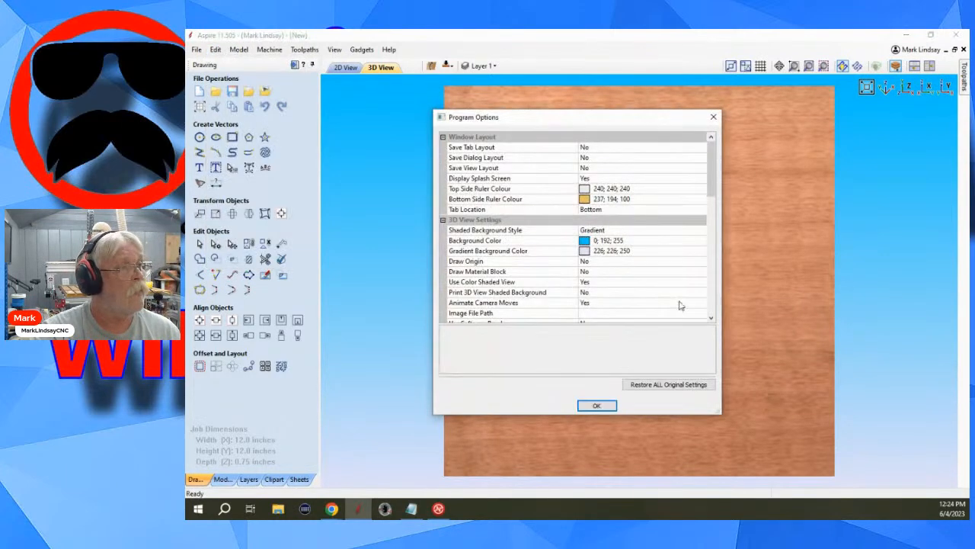
left_click(647, 241)
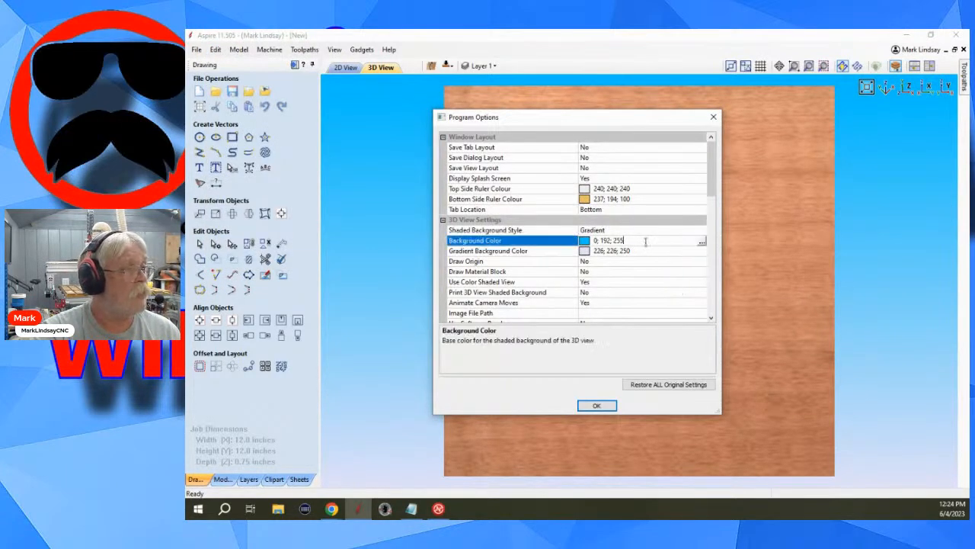
left_click(702, 243)
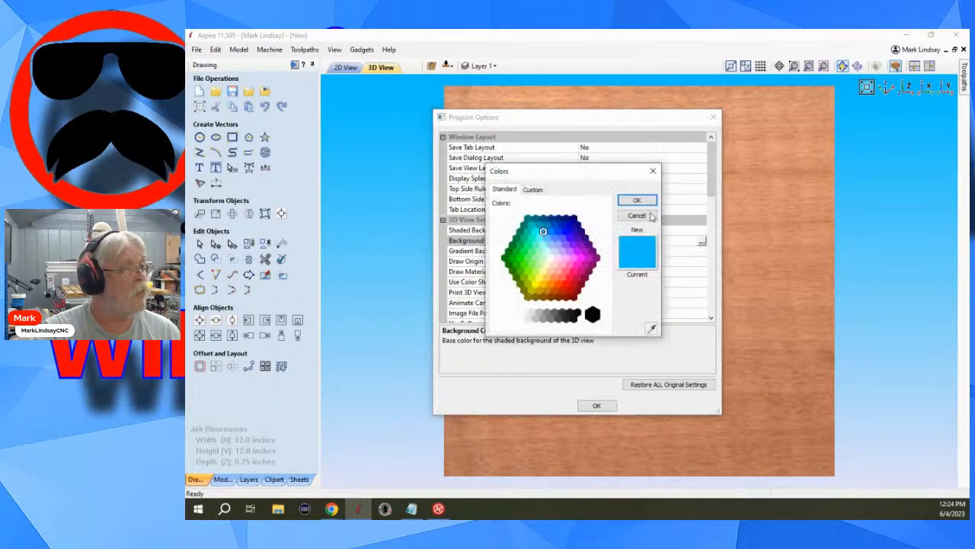
left_click(533, 190)
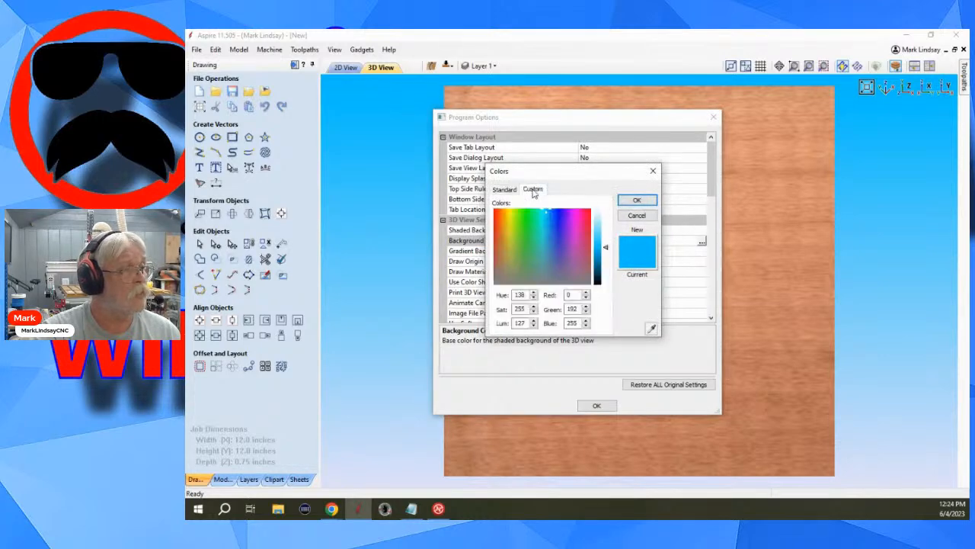
double_click(577, 295)
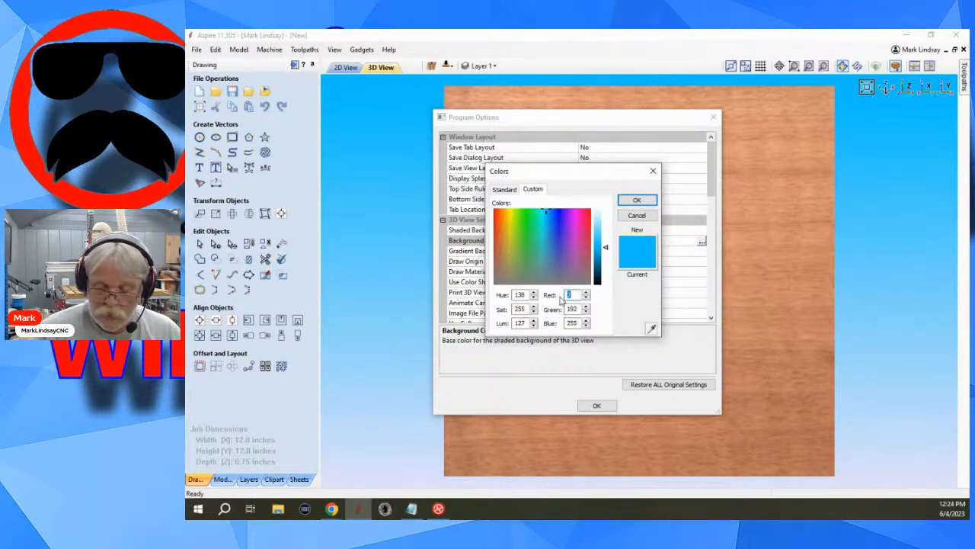
type("180")
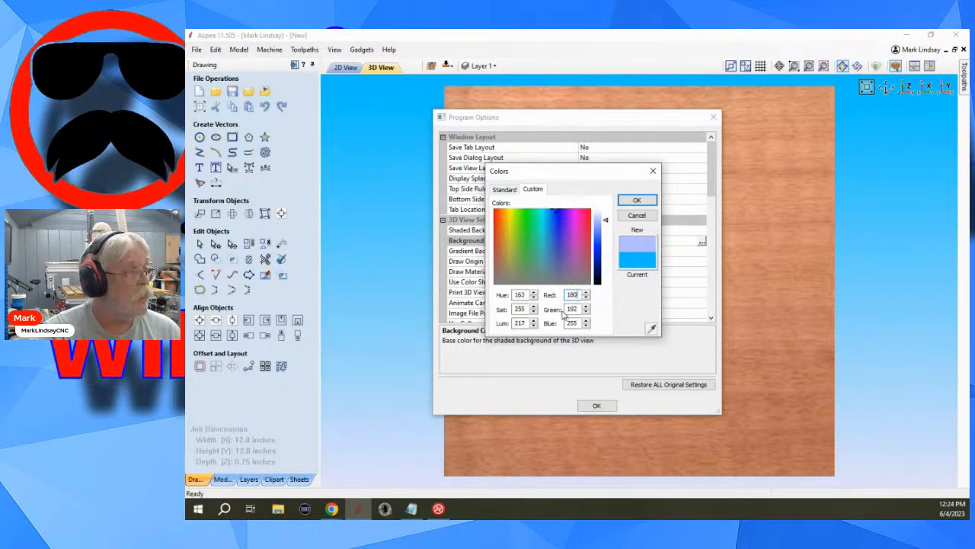
double_click(573, 309)
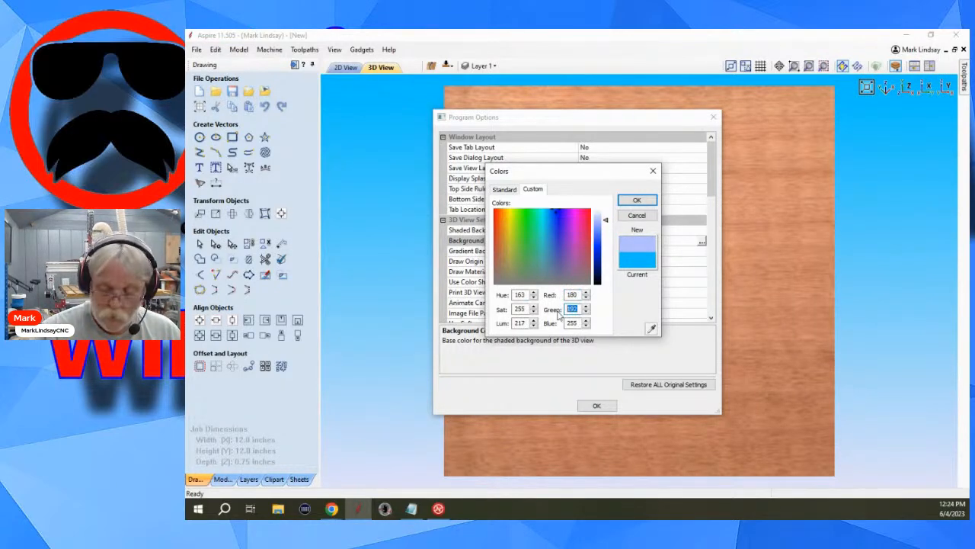
type("180")
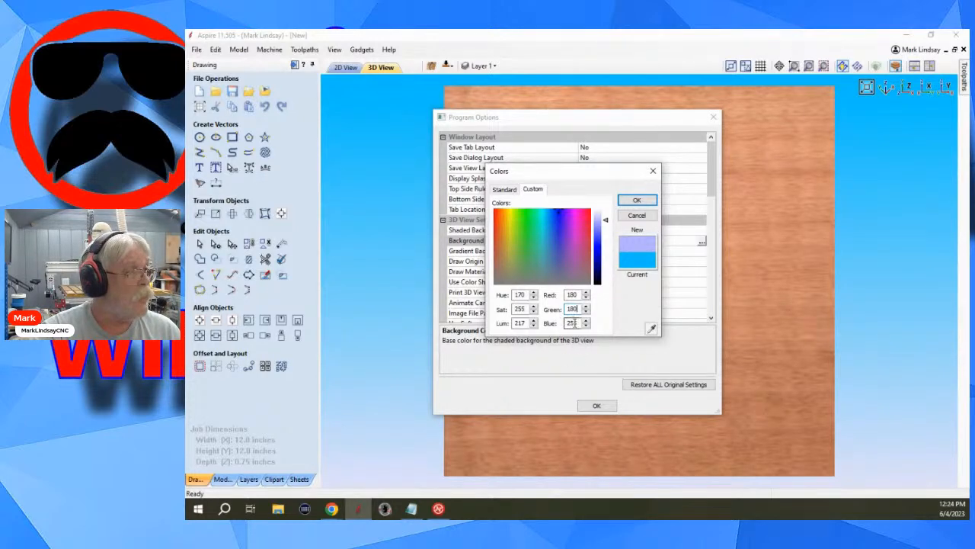
double_click(576, 323)
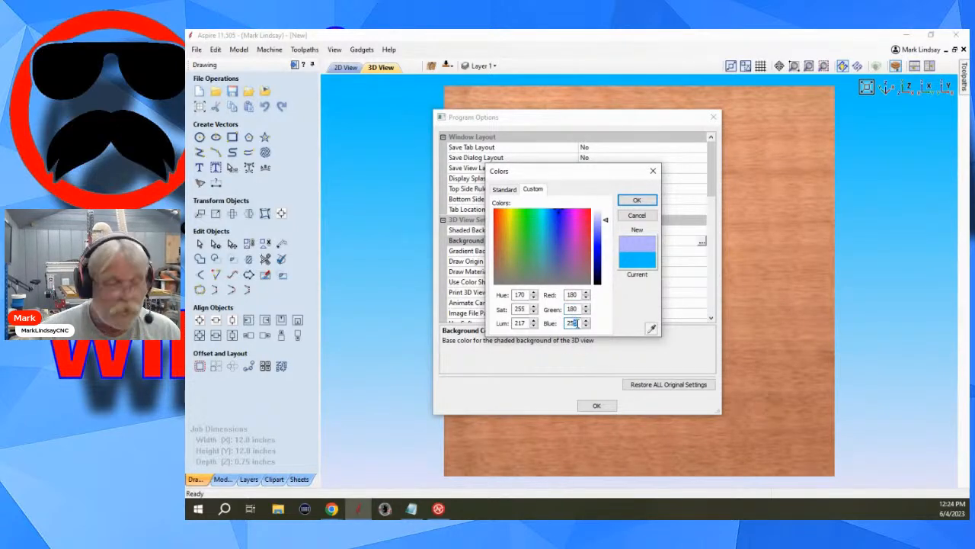
type("250")
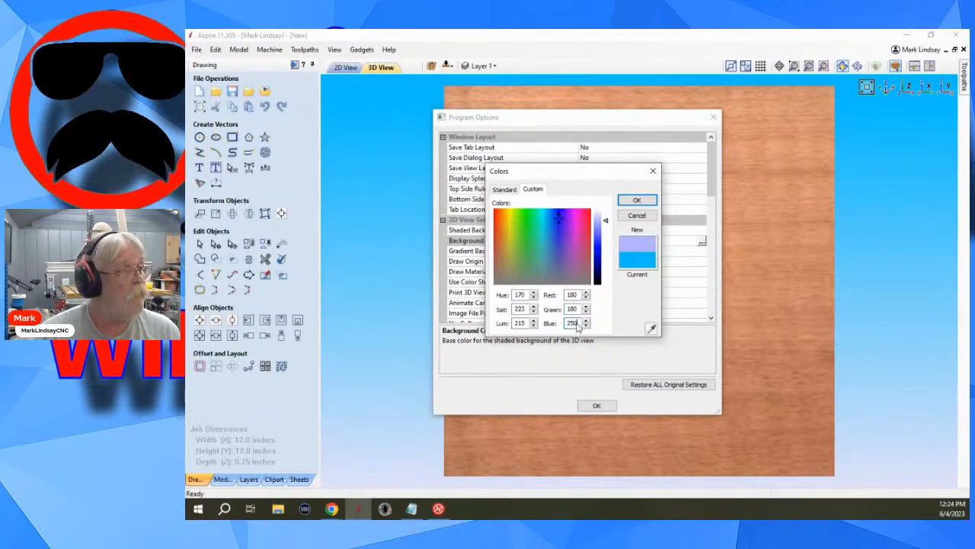
left_click(637, 202)
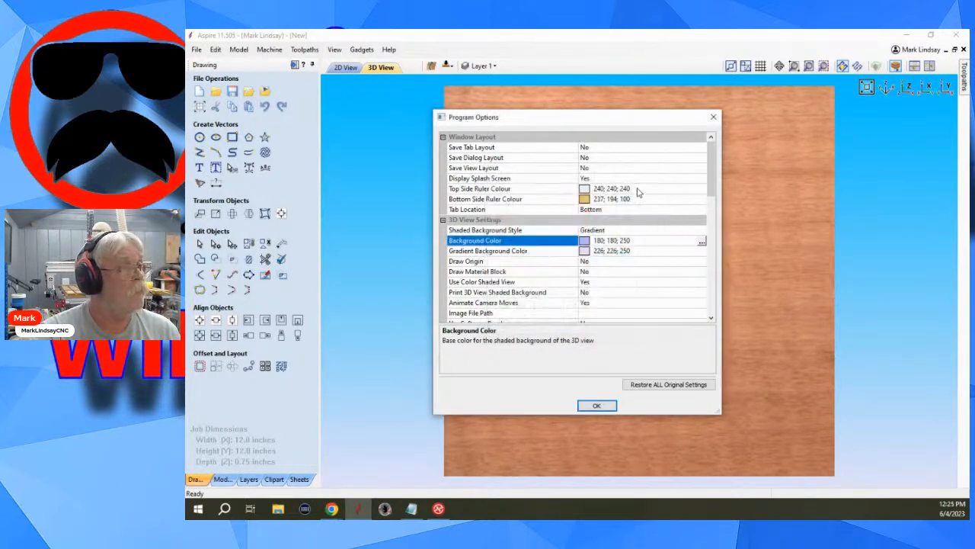
left_click(597, 406)
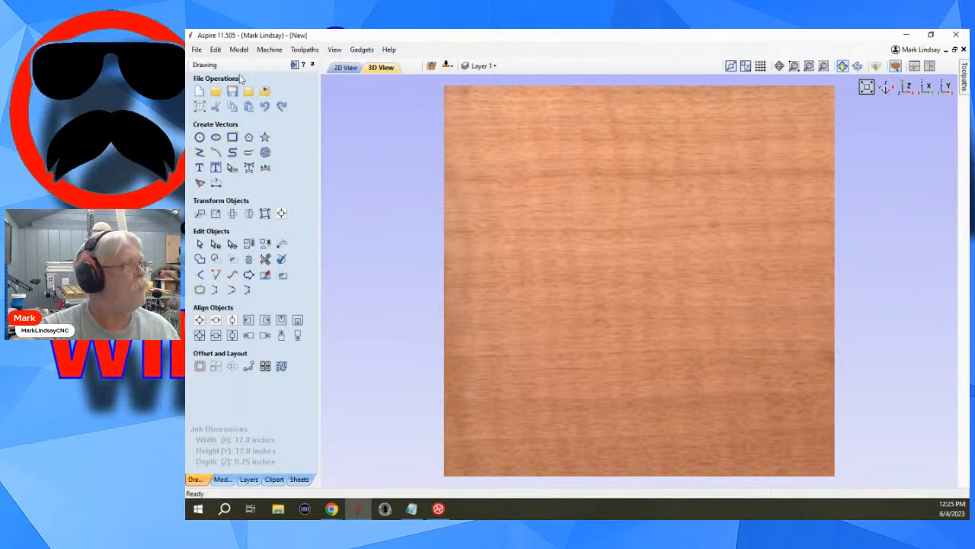
Set Draw Origin to Yes under the 3D View Settings in the program options and apply it.
left_click(216, 50)
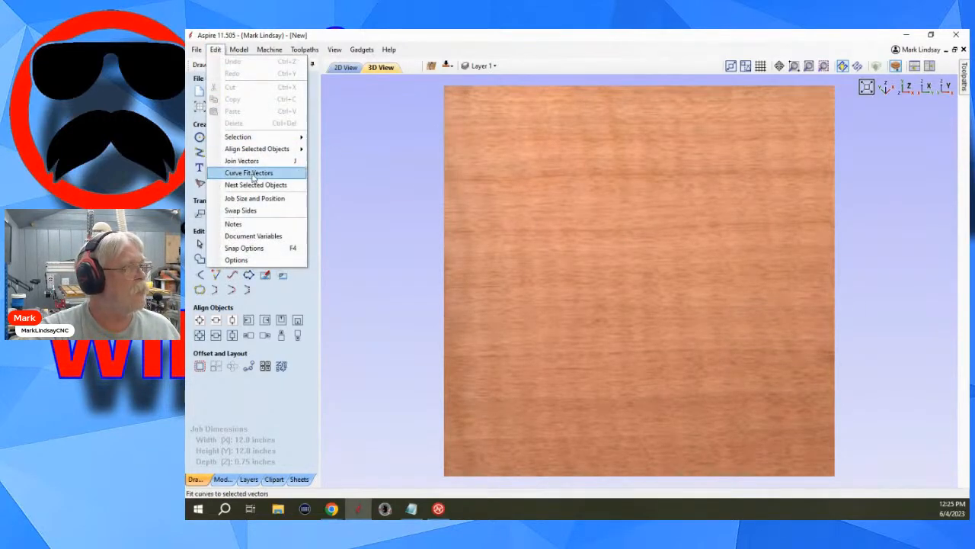
left_click(259, 262)
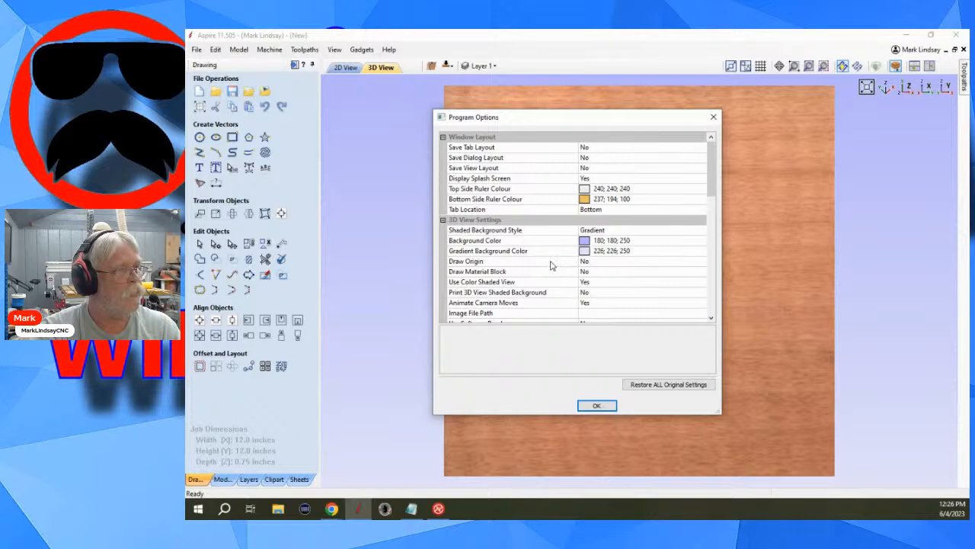
left_click(594, 261)
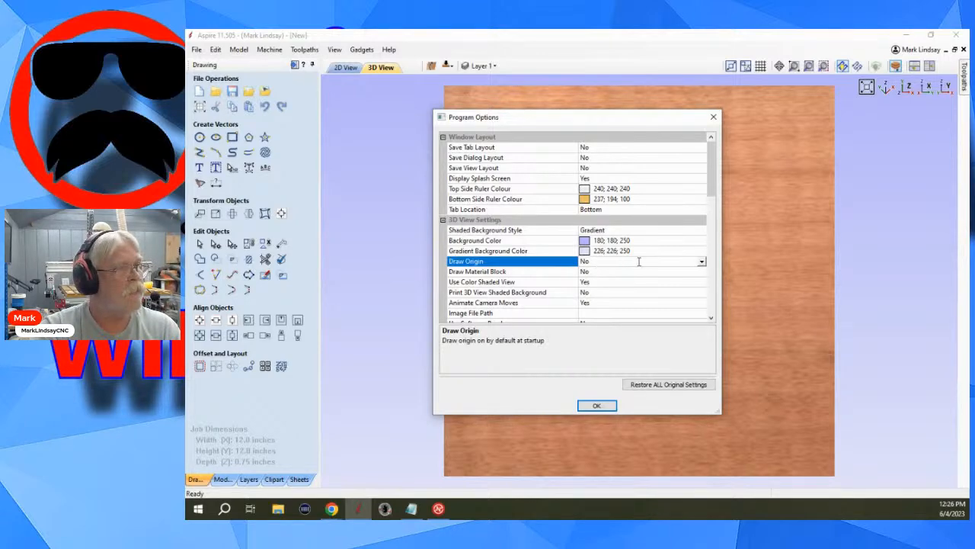
left_click(703, 263)
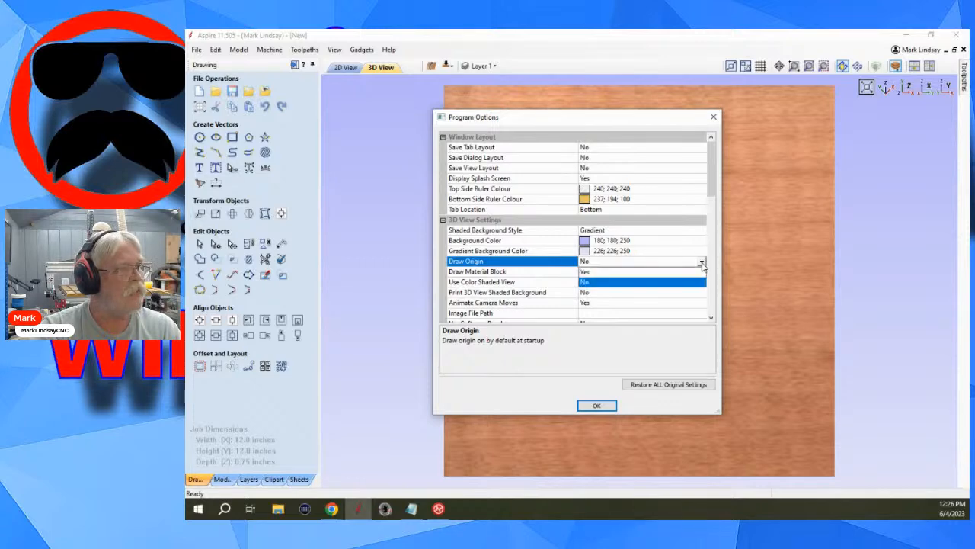
left_click(621, 280)
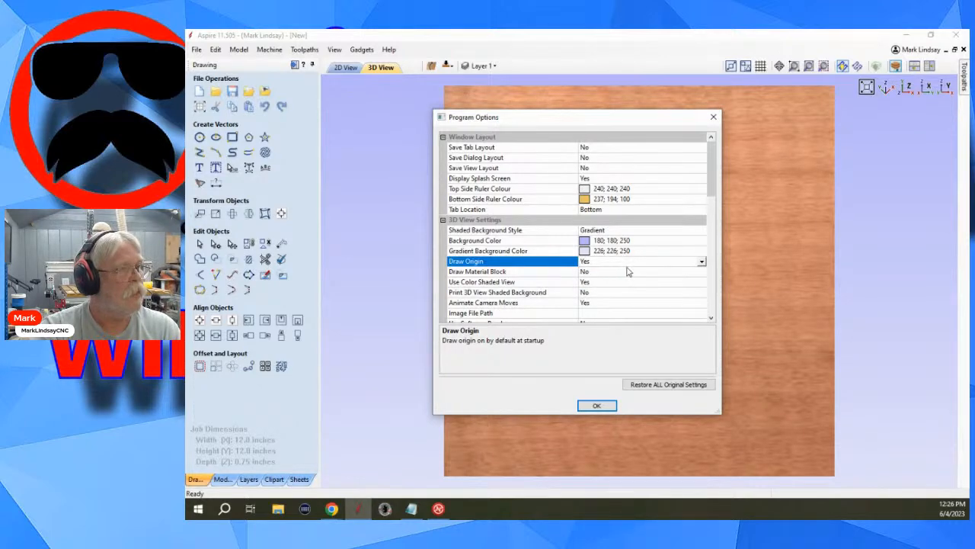
left_click(595, 406)
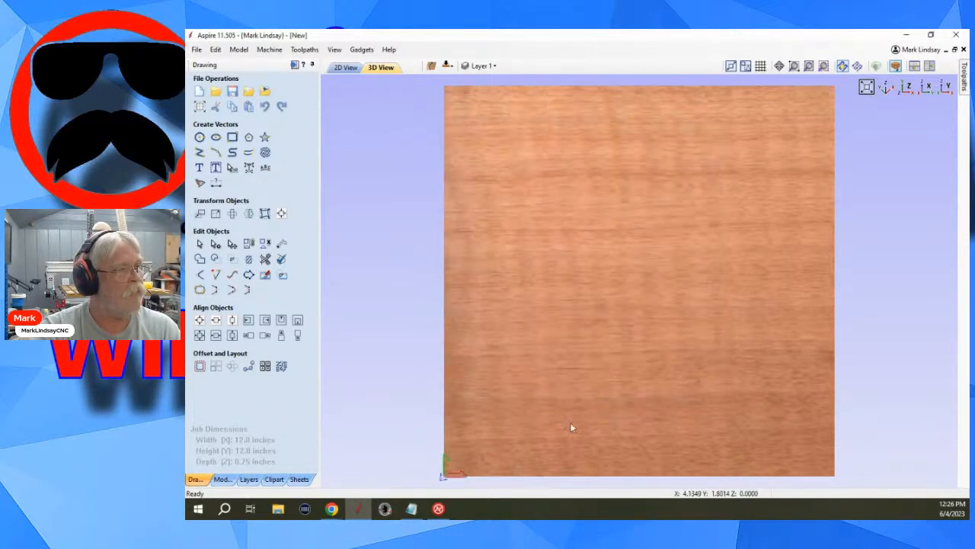
Examine the origin marker at the block's corner from several angles and compare the 3D view with the 2D view.
left_click_drag(527, 438, 606, 300)
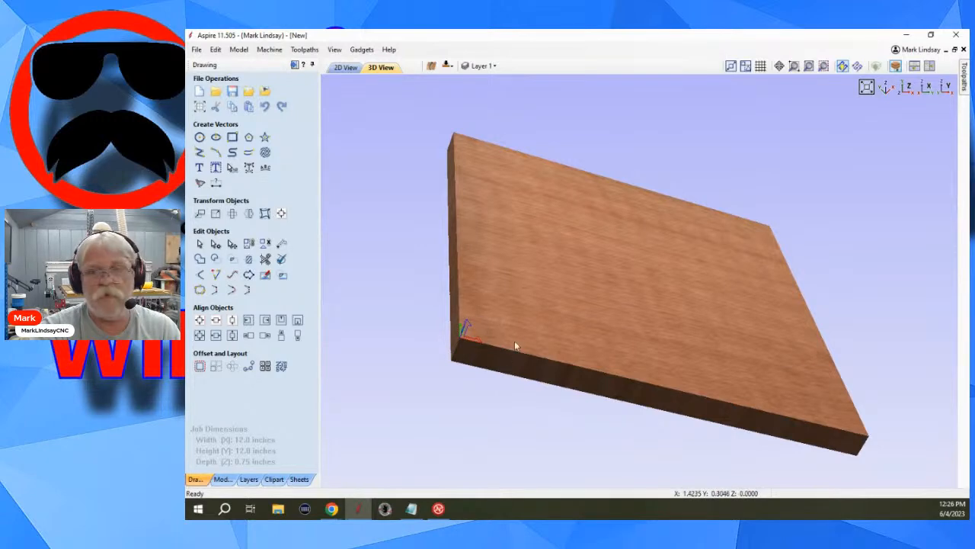
left_click_drag(603, 255, 549, 282)
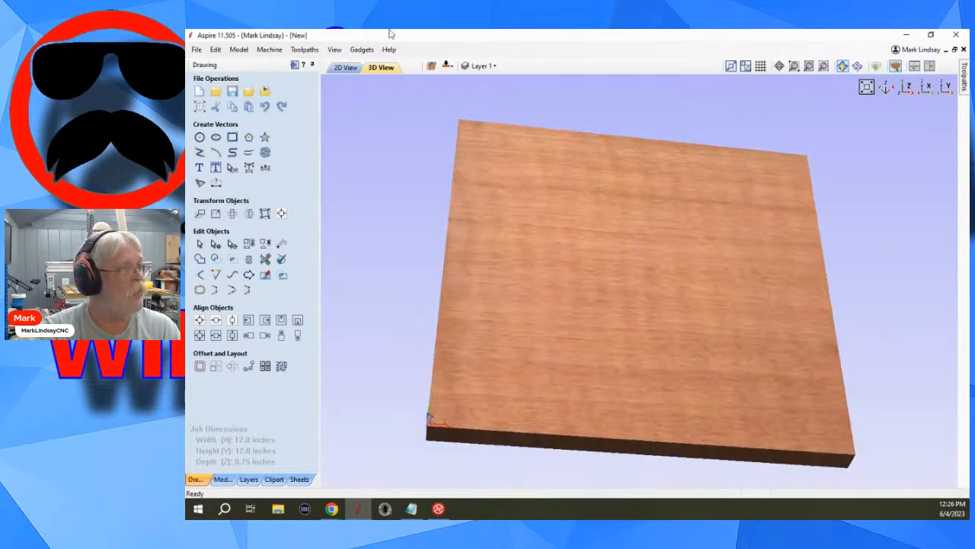
left_click(345, 67)
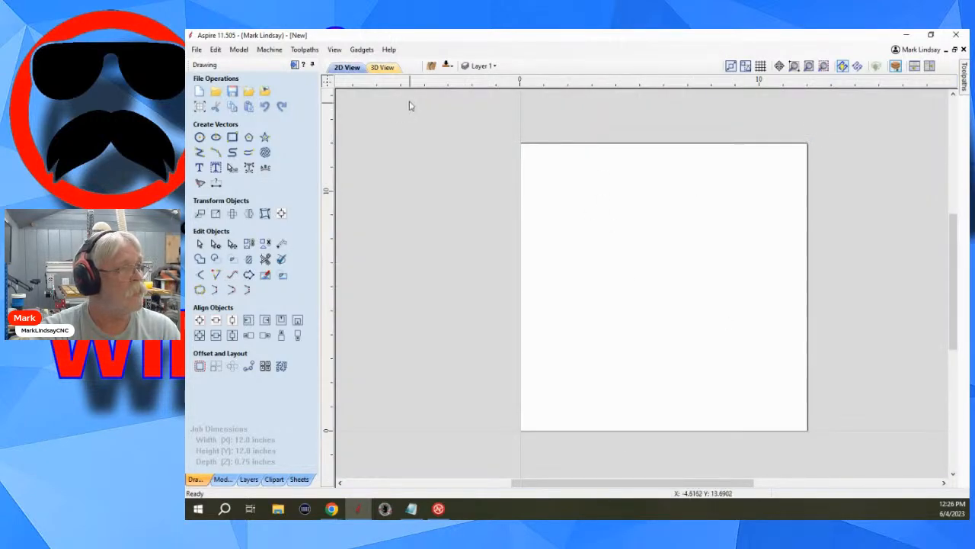
left_click(382, 67)
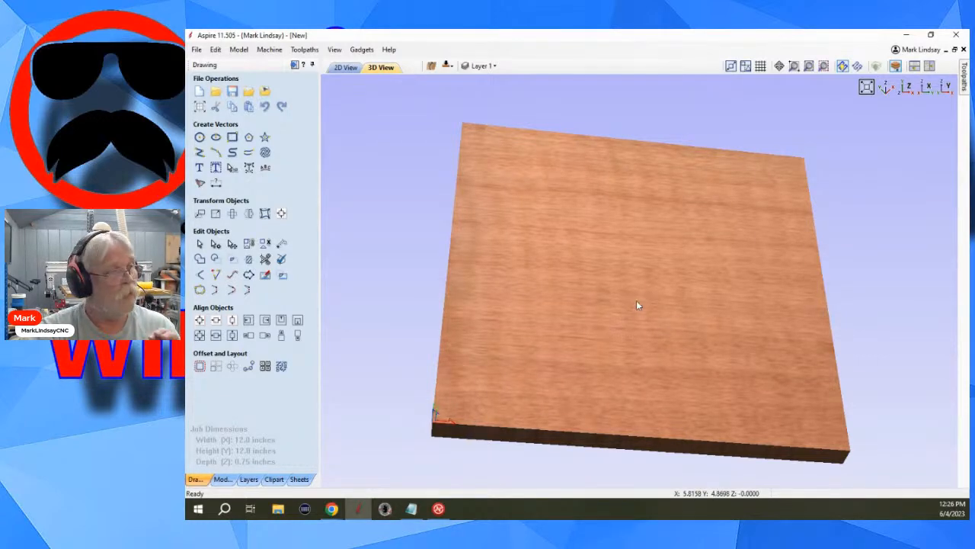
Set the job's XY Datum Position to the centre of the material in the job setup.
left_click(199, 108)
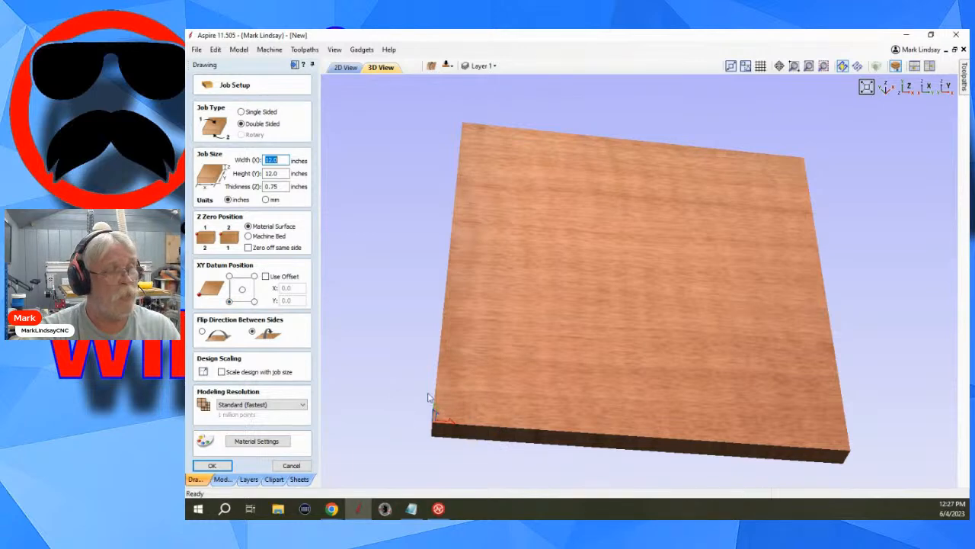
left_click(243, 292)
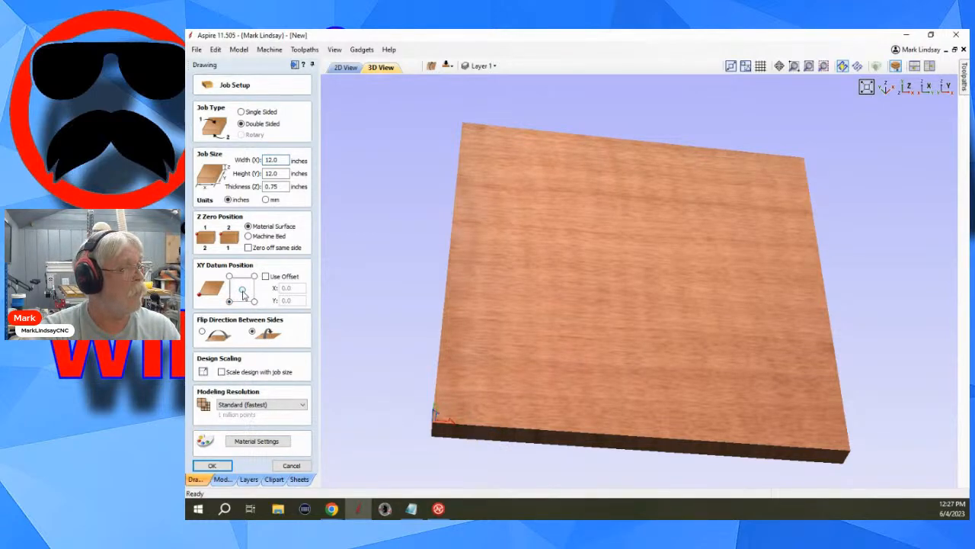
left_click(242, 291)
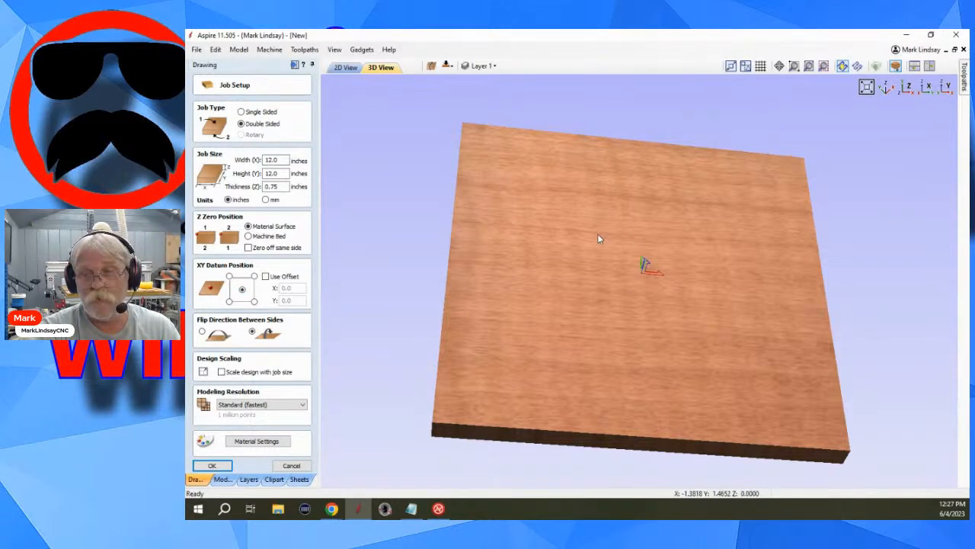
Examine the origin marker and its axis directions at the block's centre in the 3D view from different angles.
left_click_drag(543, 221, 704, 264)
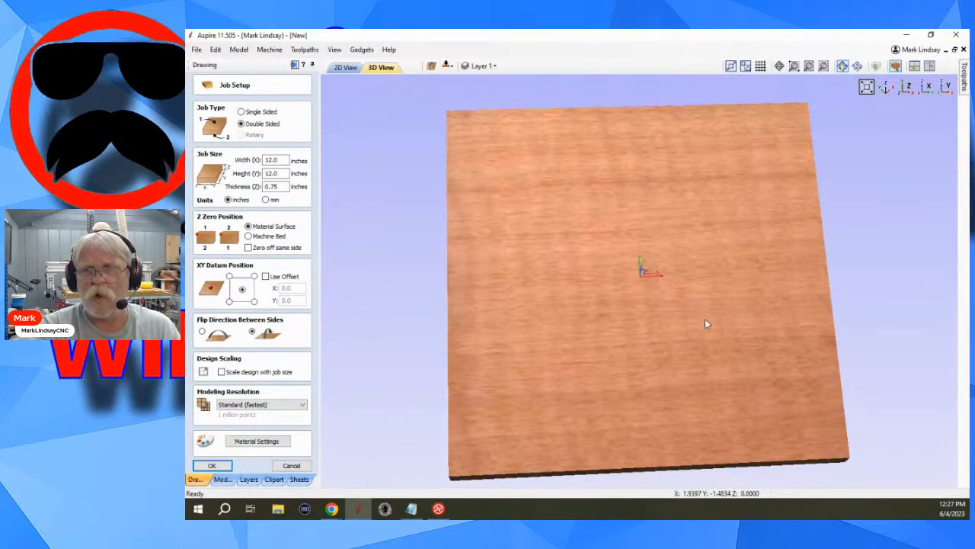
left_click_drag(704, 316, 619, 276)
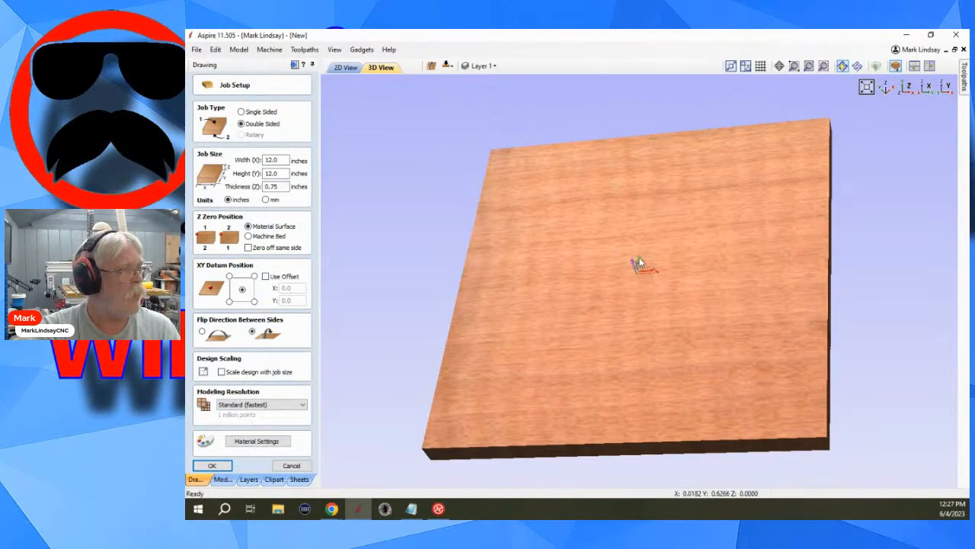
left_click_drag(617, 274, 648, 307)
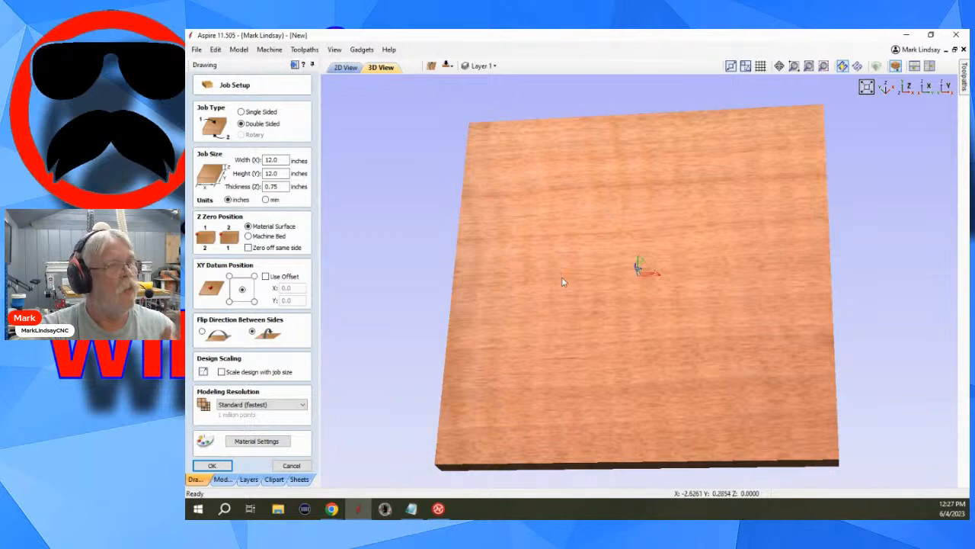
left_click_drag(699, 227, 716, 258)
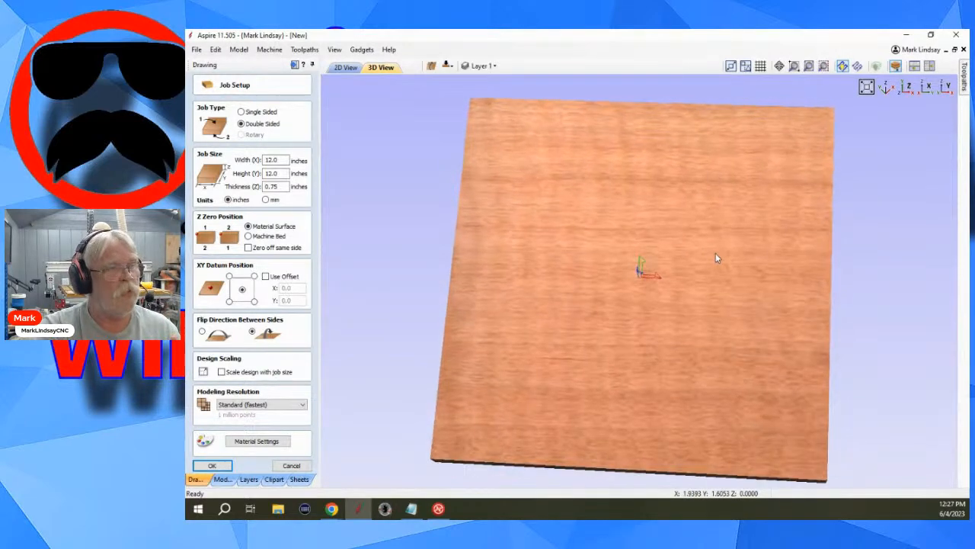
left_click_drag(813, 126, 525, 120)
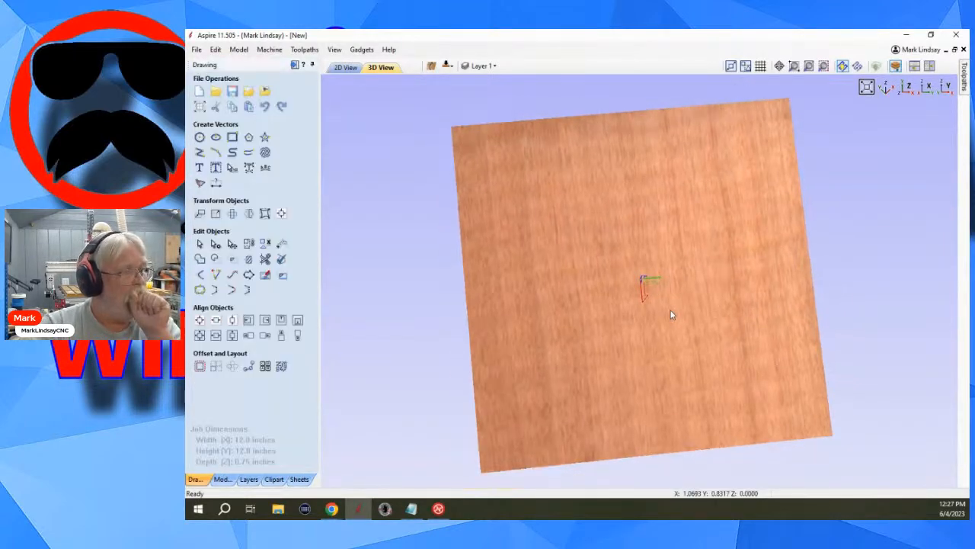
scroll(645, 312, "up", 2)
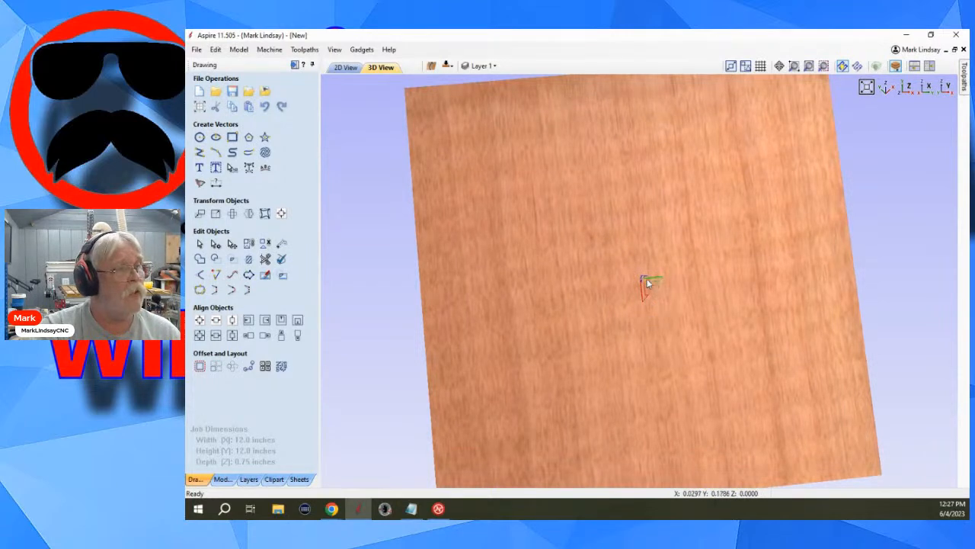
mouse_move(692, 326)
left_mouse_down()
mouse_move(677, 340)
mouse_move(654, 302)
left_mouse_up()
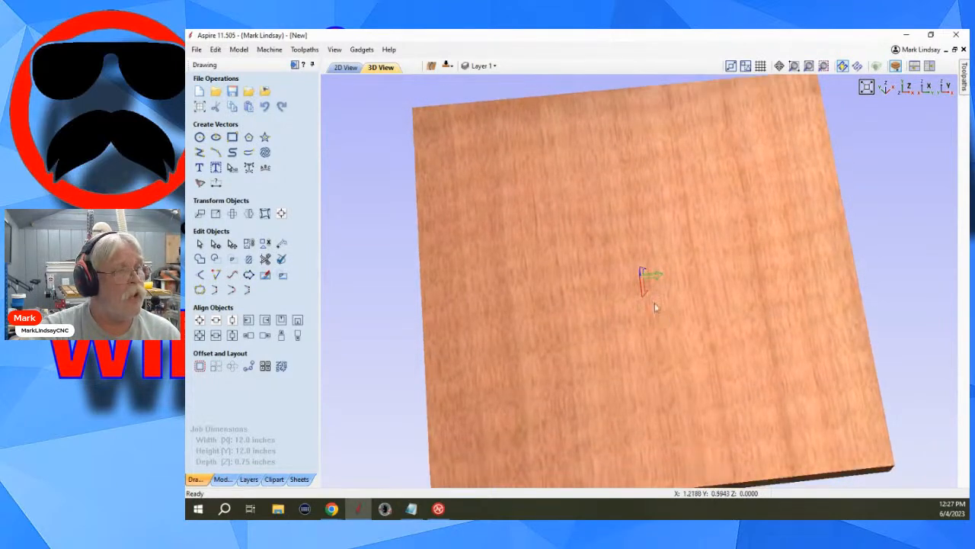
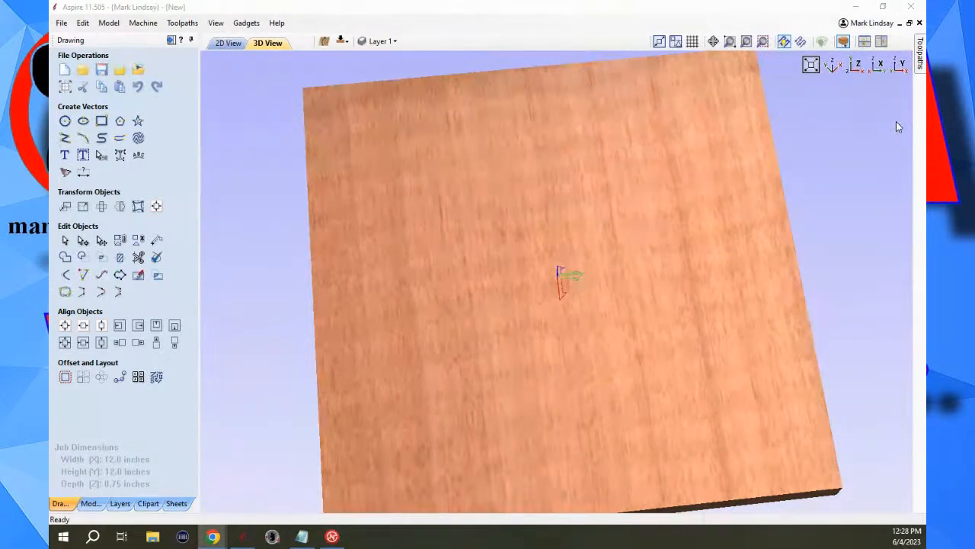
Examine the origin marker at the block's centre in the 3D view along the Z, X and Y axes and isometrically.
left_click(857, 73)
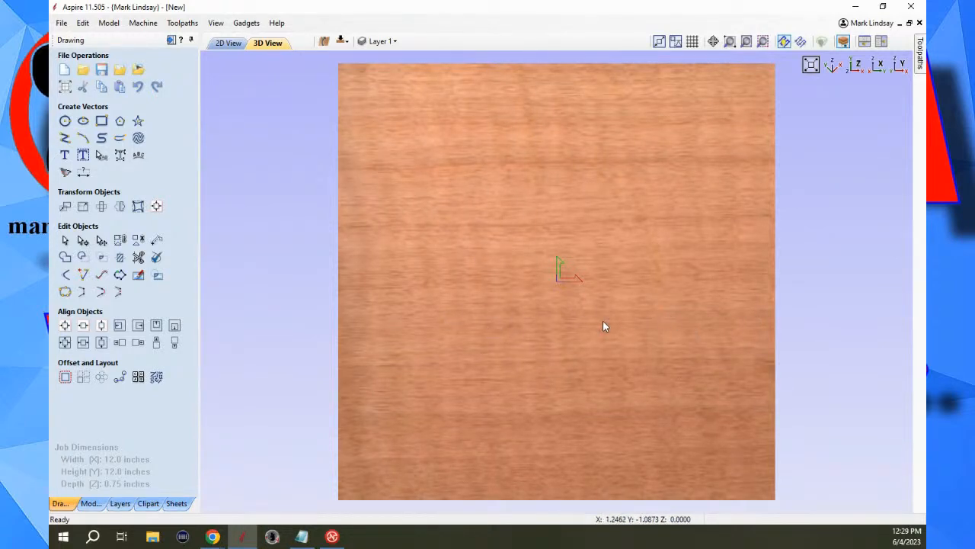
left_click(878, 67)
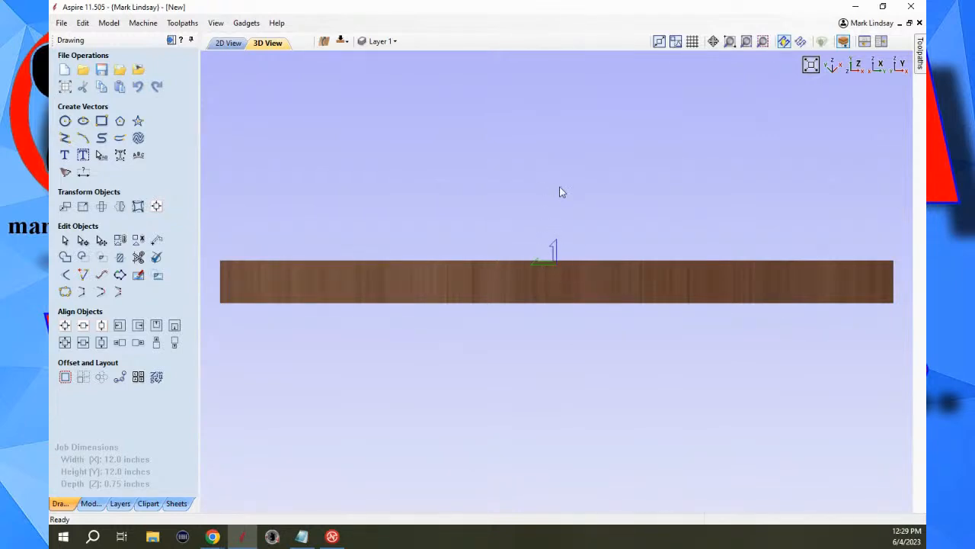
left_click(900, 65)
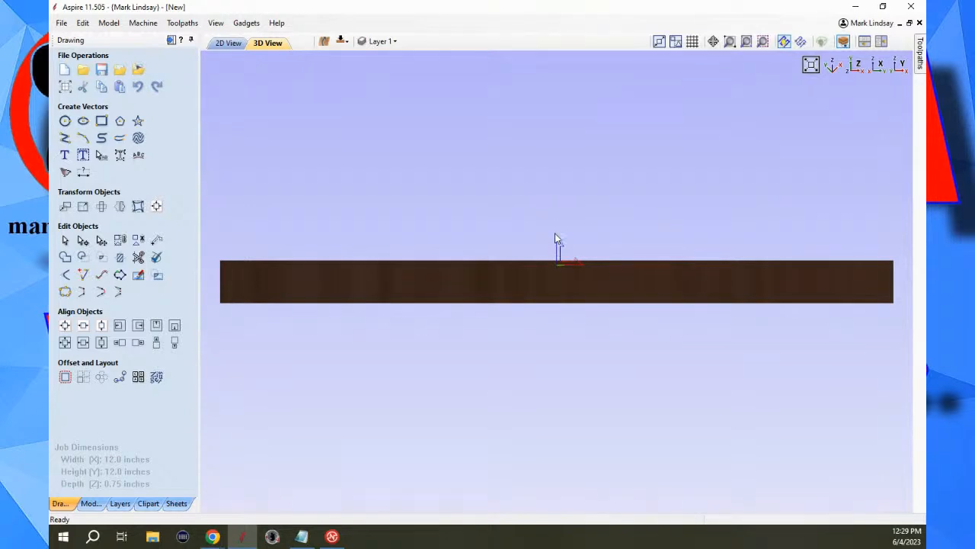
left_click(832, 67)
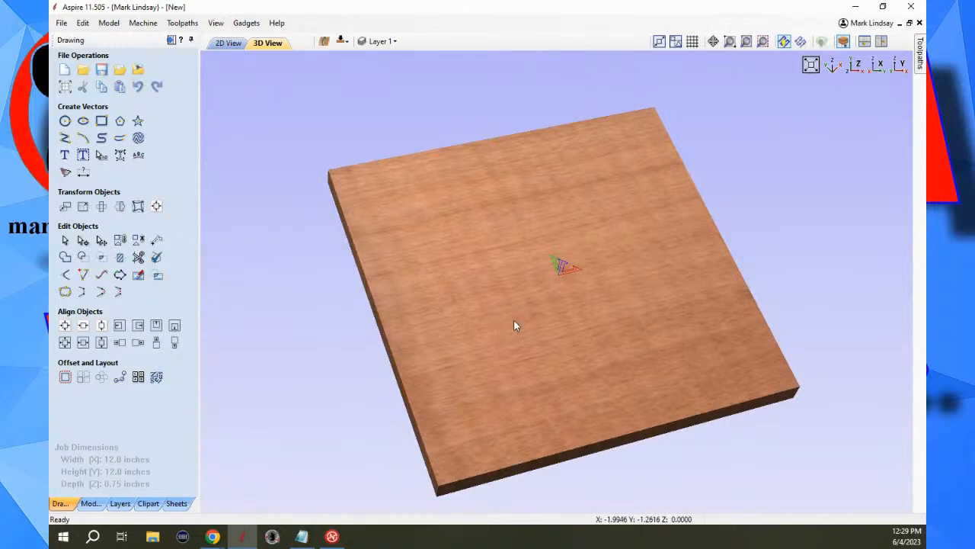
scroll(522, 292, "up", 4)
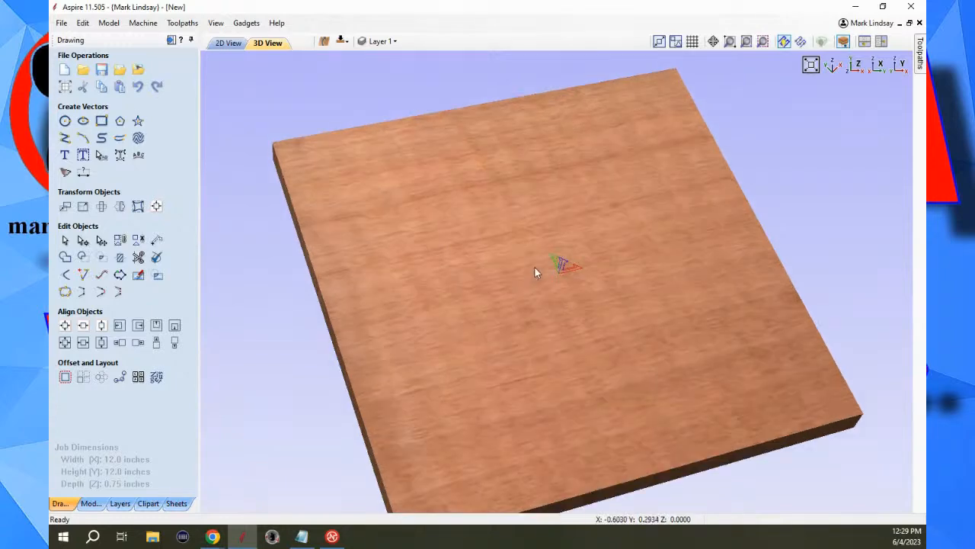
scroll(538, 261, "down", 4)
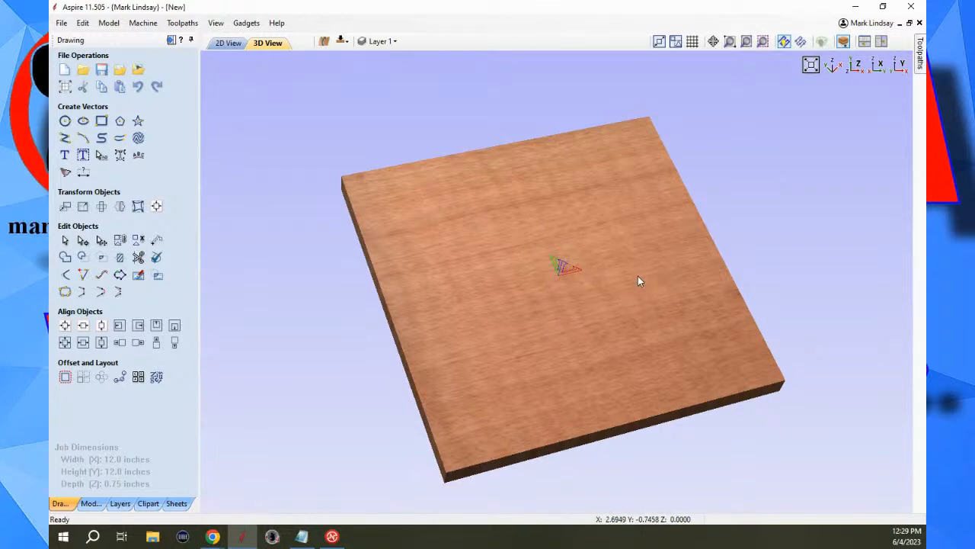
Set Draw Origin to No under the 3D View Settings in the program options, apply it and view the block down the Z axis.
left_click(83, 23)
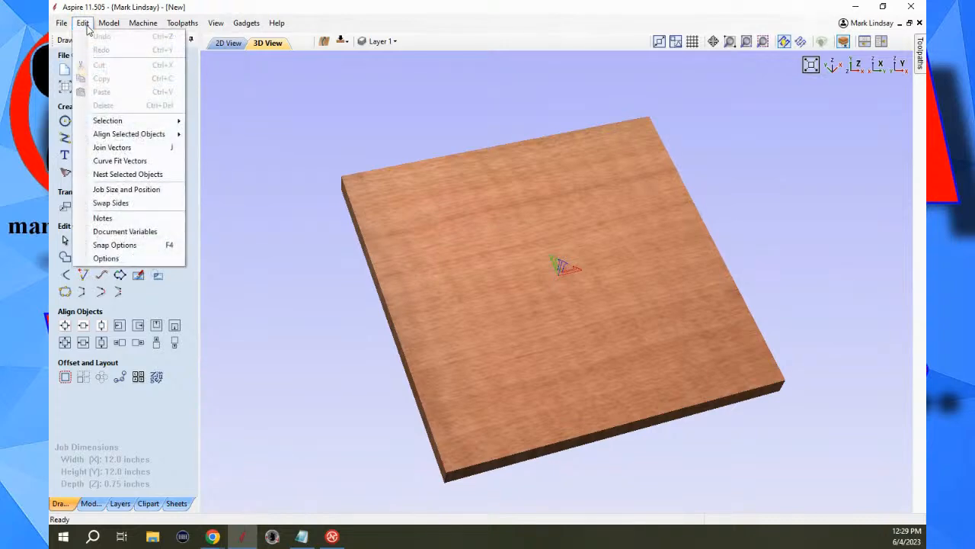
left_click(138, 264)
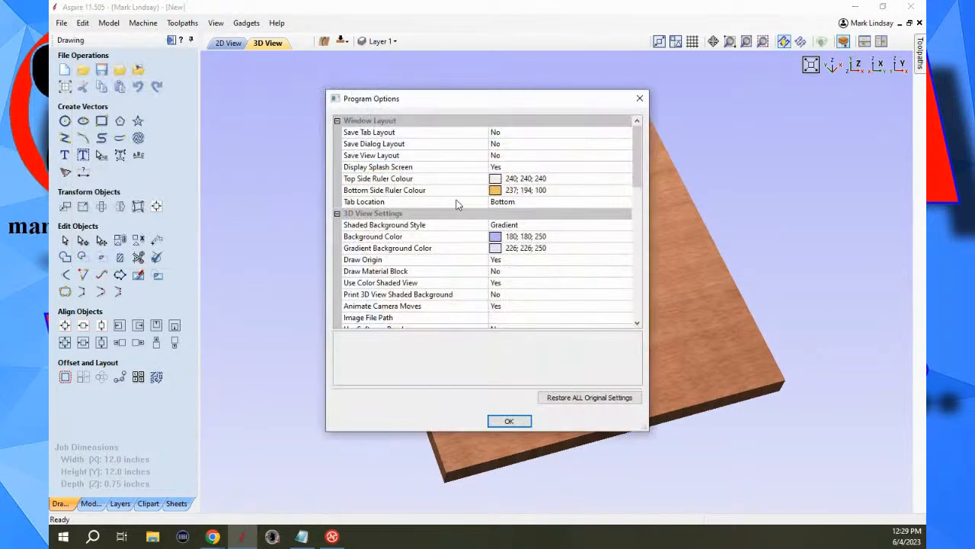
left_click(531, 262)
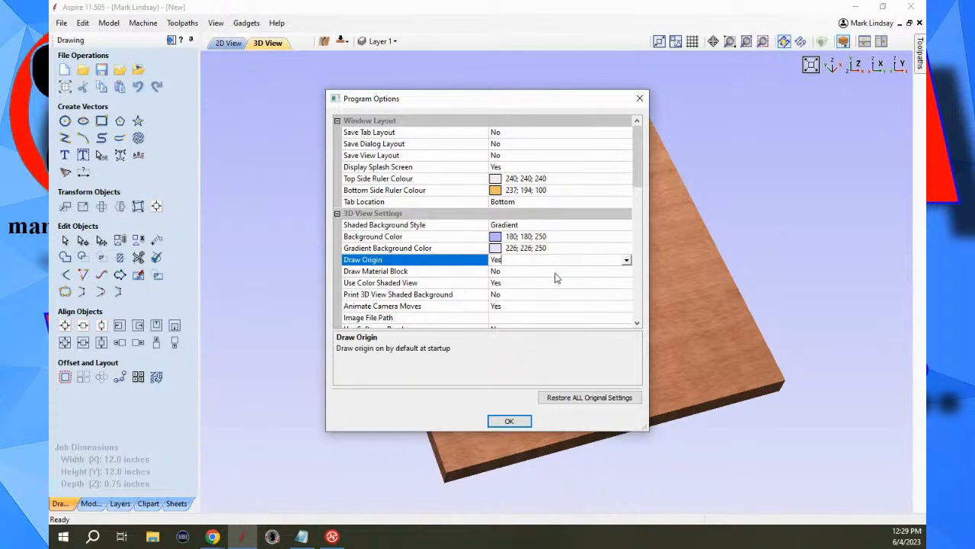
left_click(625, 262)
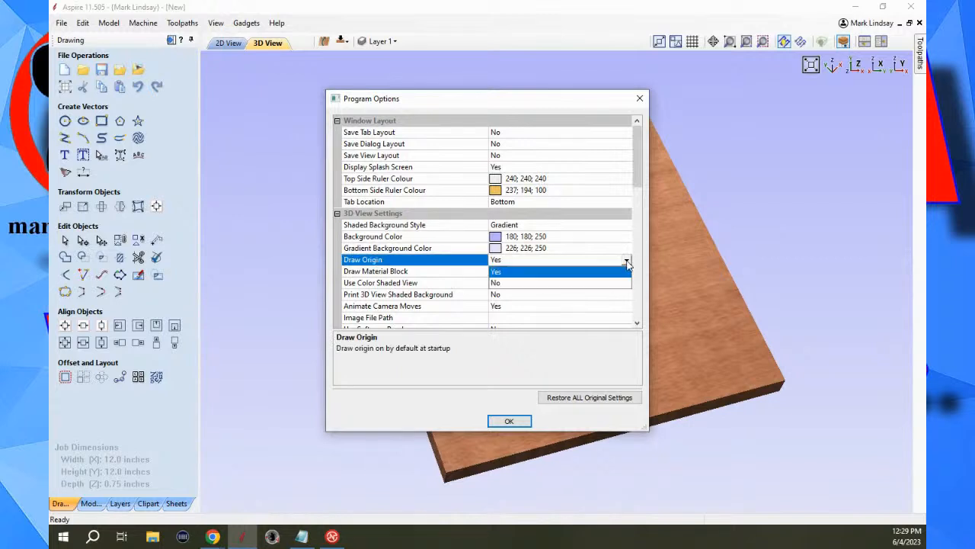
left_click(509, 284)
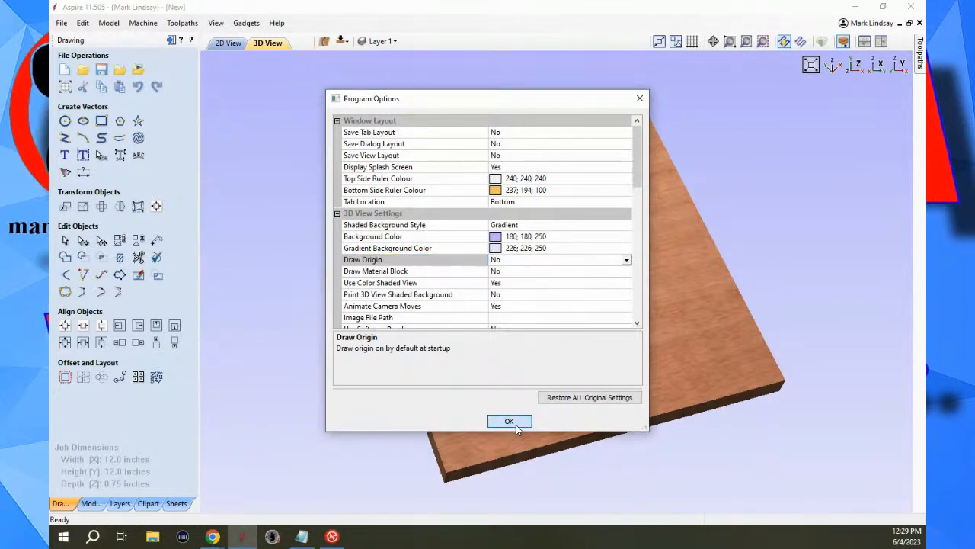
left_click(509, 421)
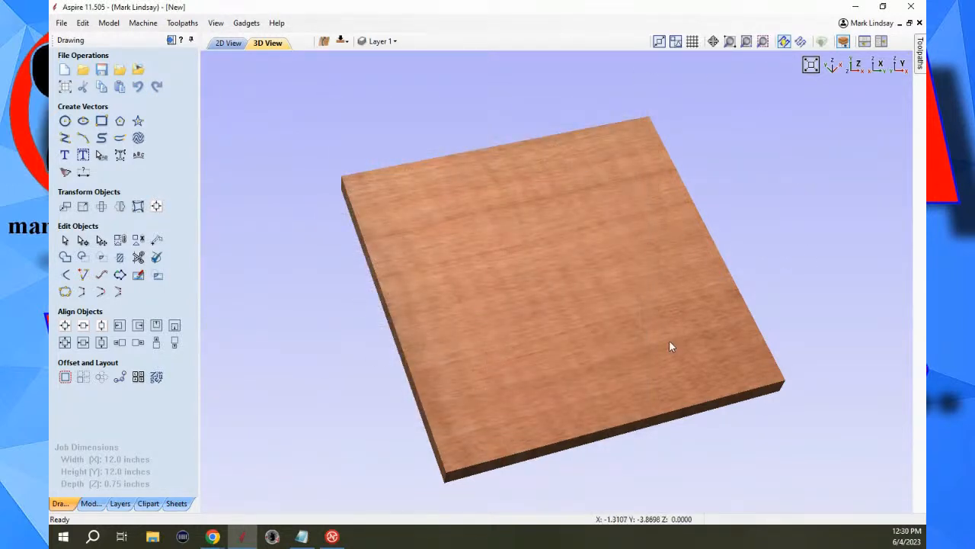
left_click(857, 64)
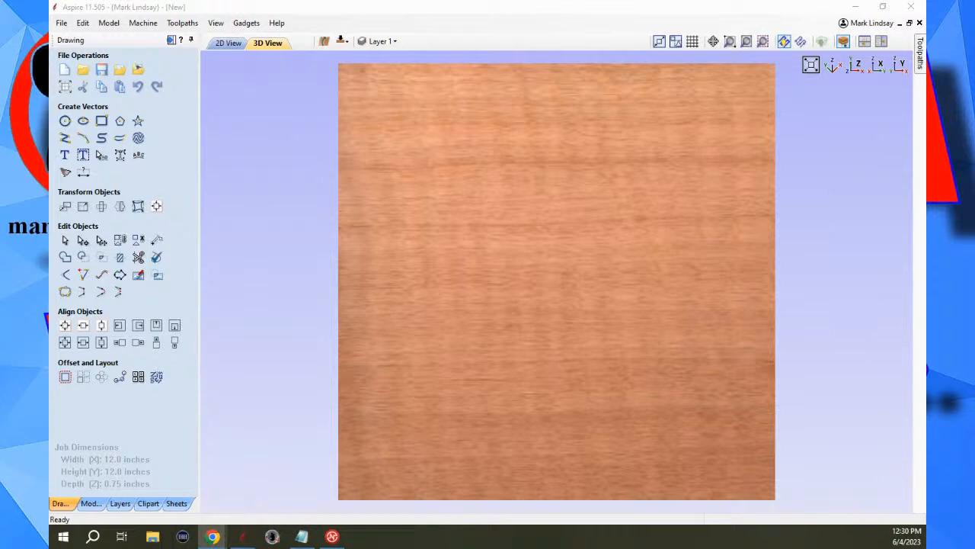
Set the Shaded Background Style to Image in the program options and open the Image File Path for entry.
left_click(64, 23)
mouse_move(82, 23)
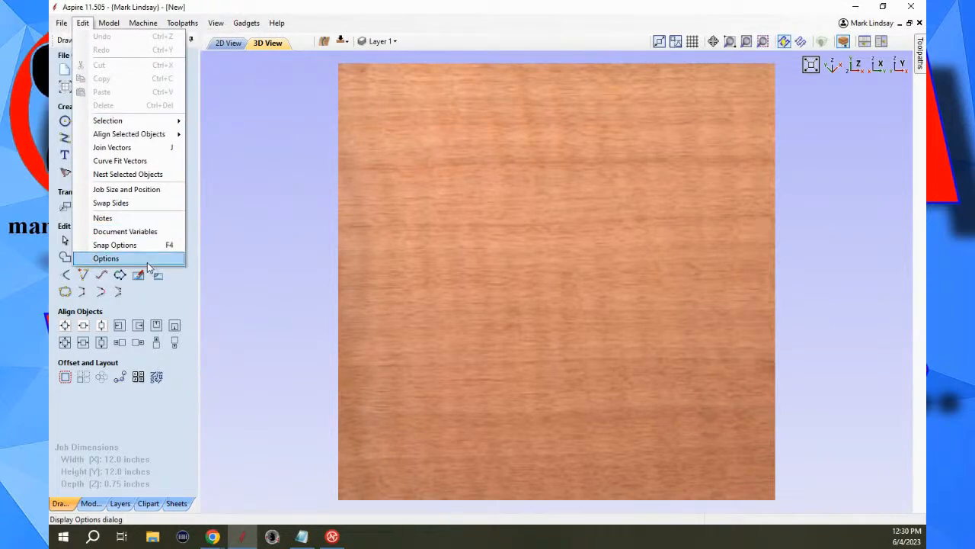
left_click(147, 262)
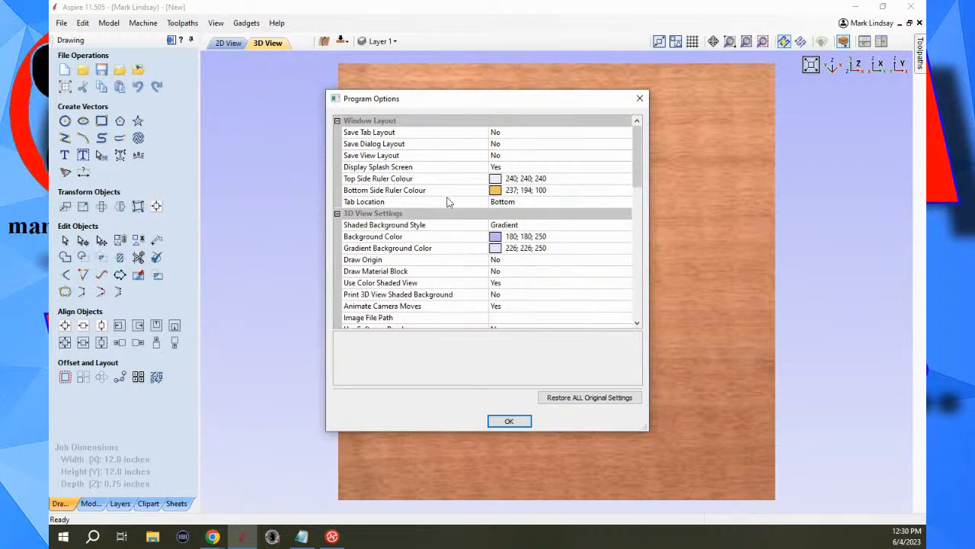
scroll(441, 204, "down", 1)
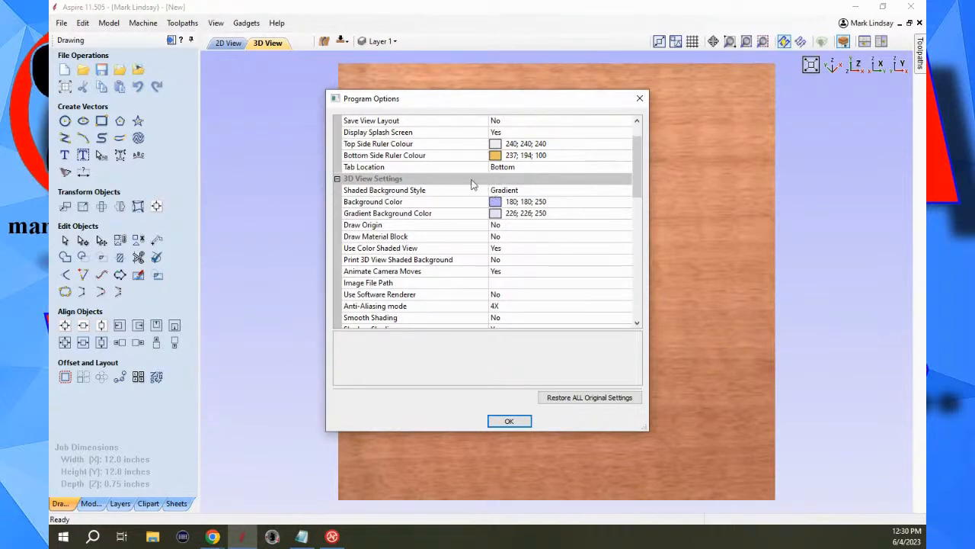
left_click(623, 194)
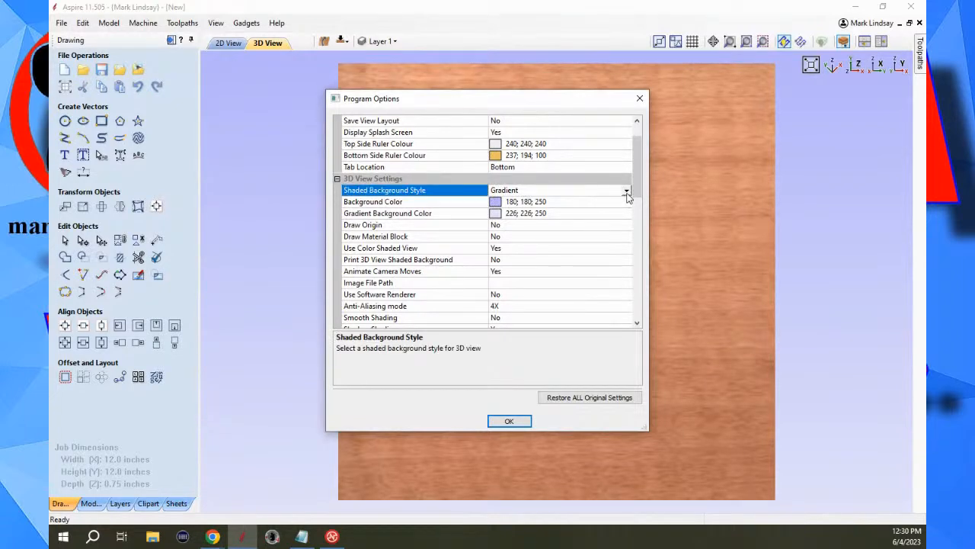
left_click(626, 192)
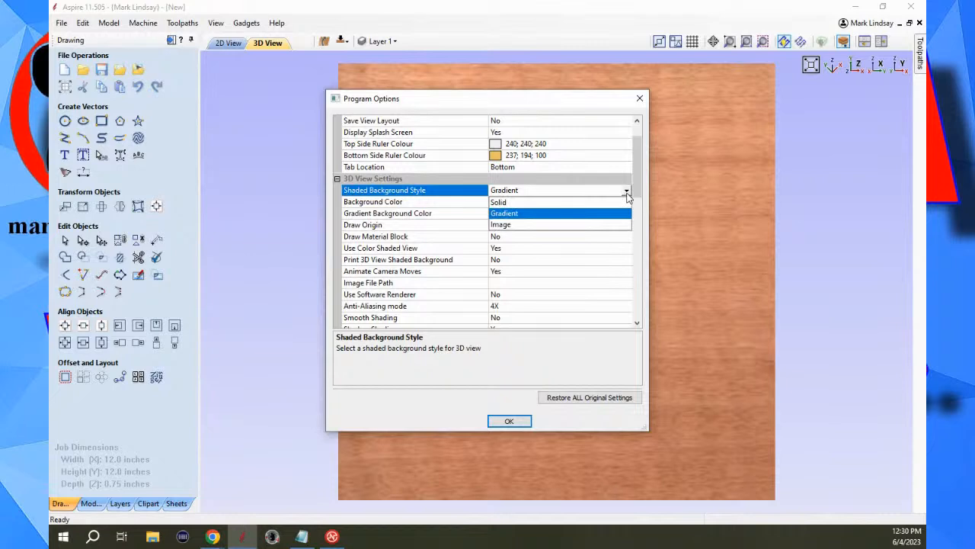
left_click(531, 226)
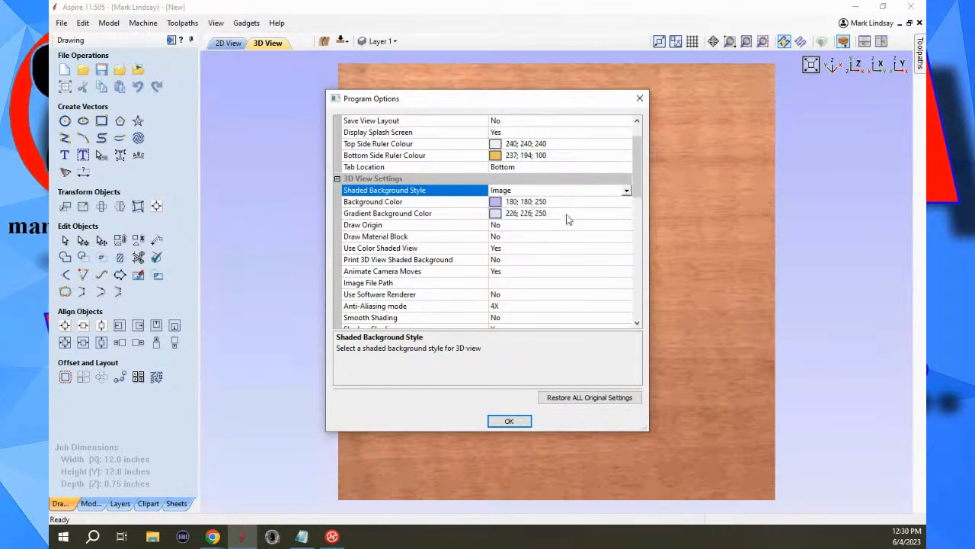
left_click(512, 284)
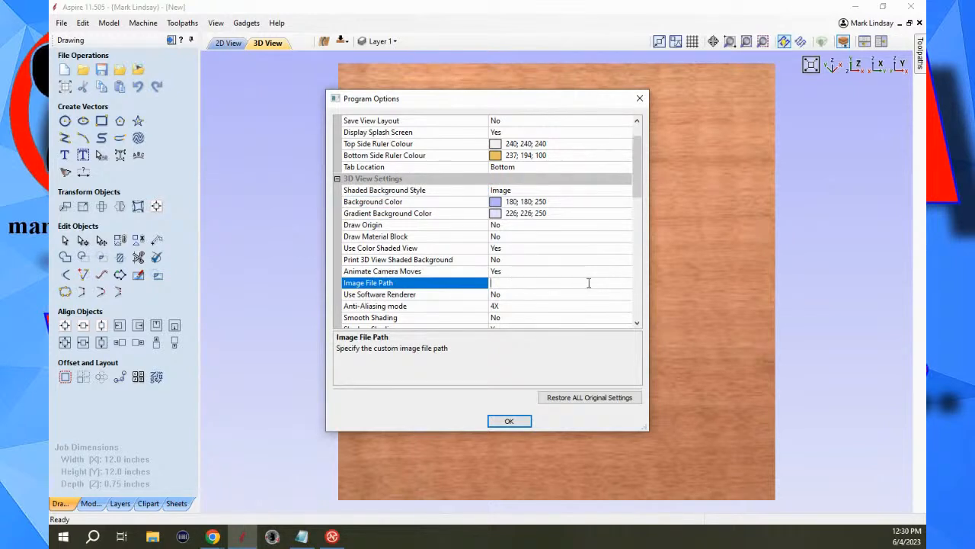
Set the Shaded Background Style back to Gradient and apply the program options.
left_click(594, 190)
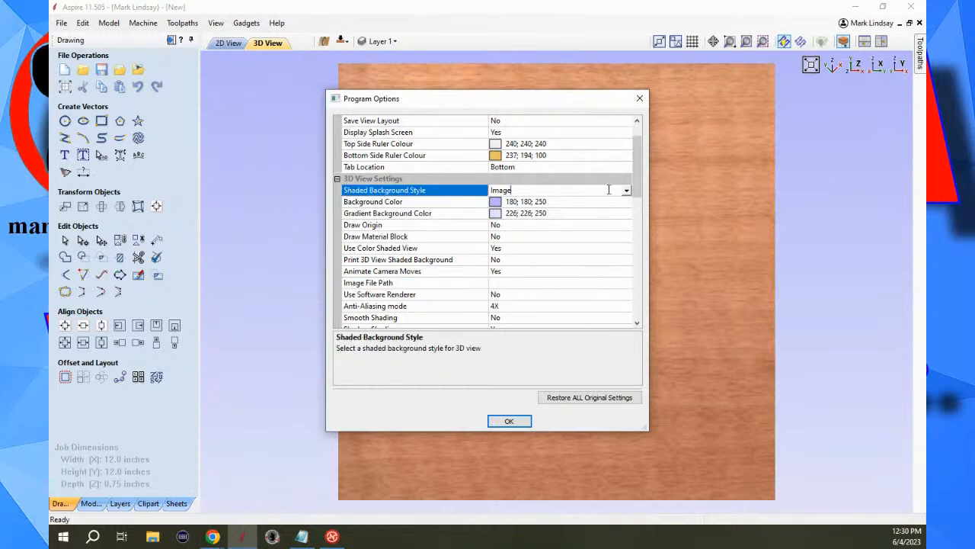
left_click(626, 192)
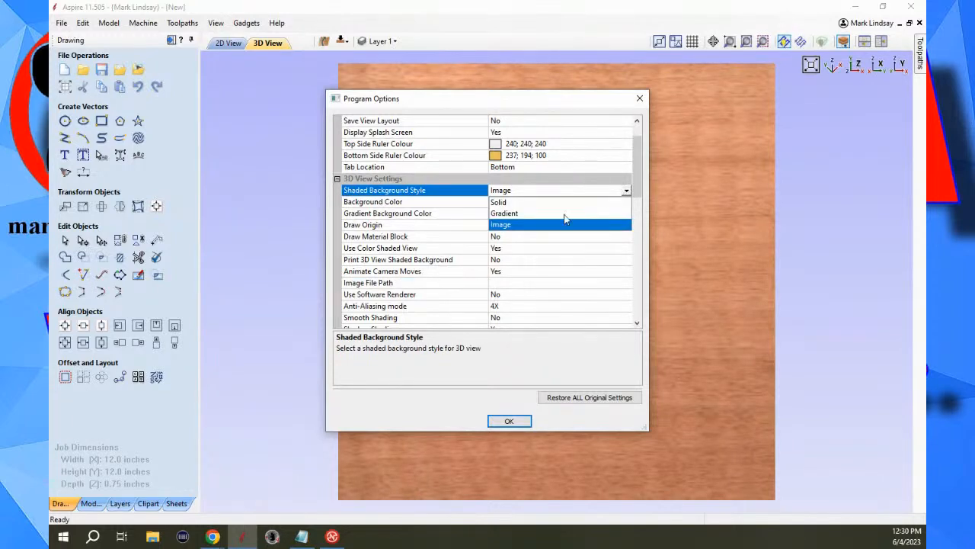
left_click(524, 214)
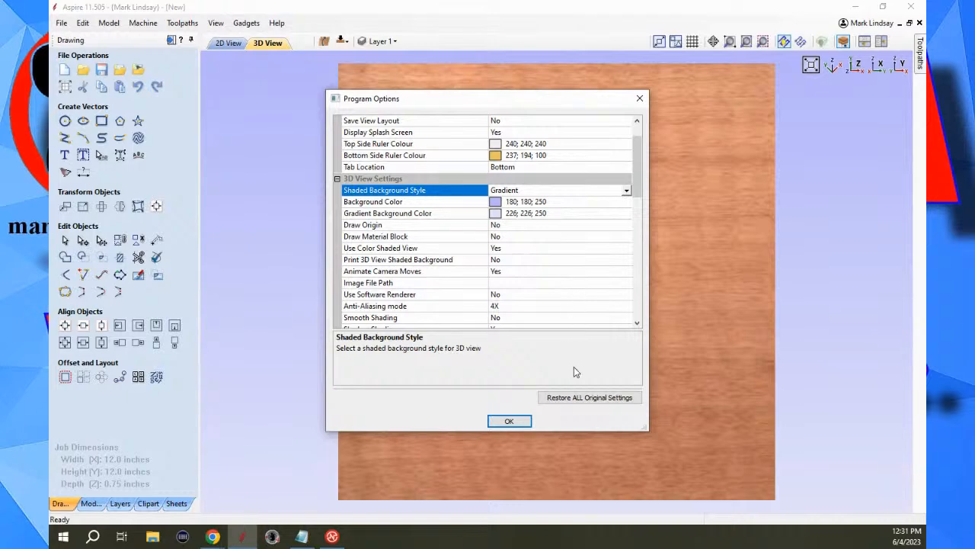
left_click(511, 421)
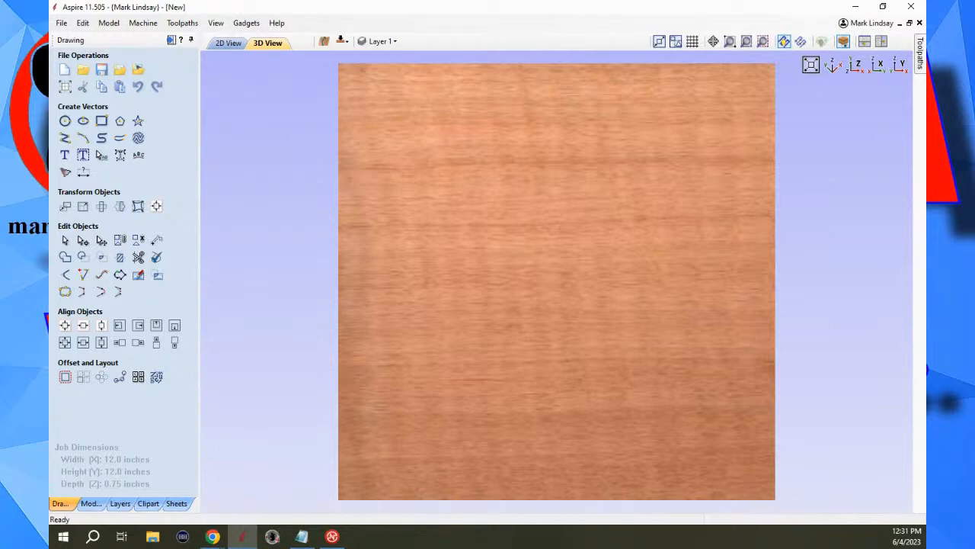
Draw a square-cornered rectangle about 9.1 by 1.9 inches just above the material's centre in the 2D view.
key("alt+Tab")
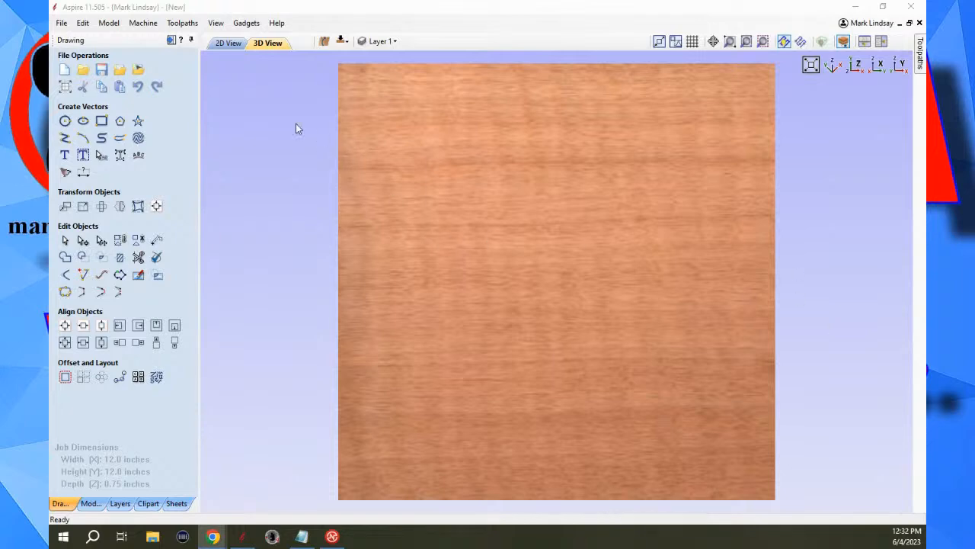
left_click(229, 45)
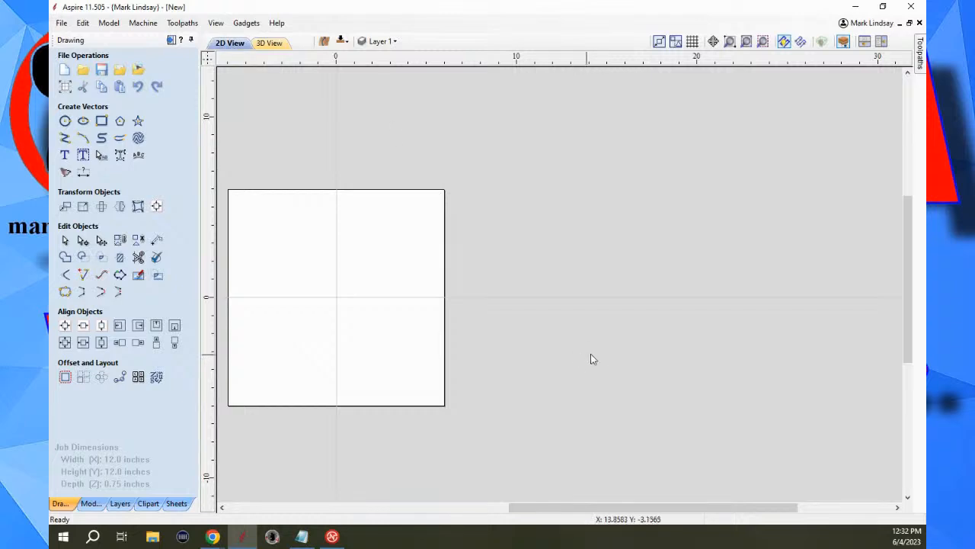
scroll(550, 294, "up", 4)
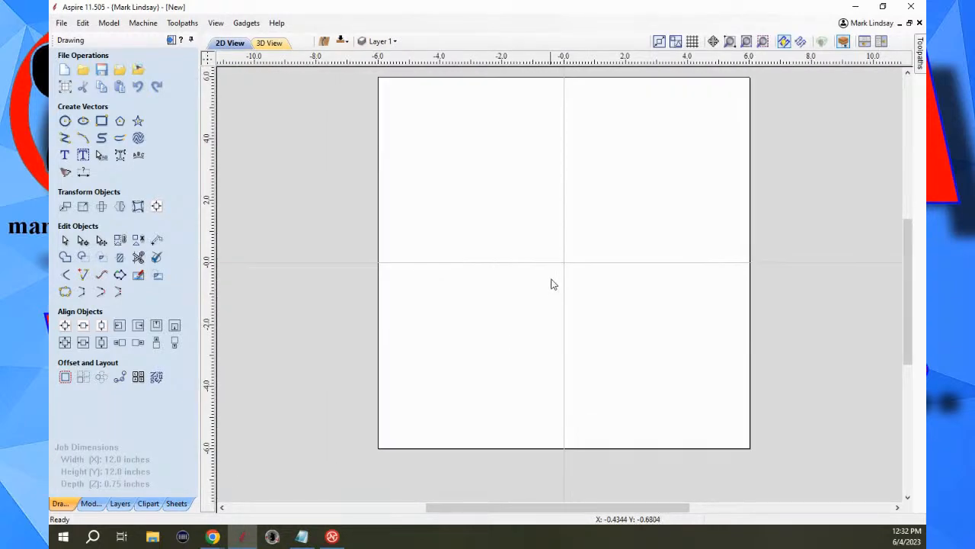
scroll(551, 294, "down", 1)
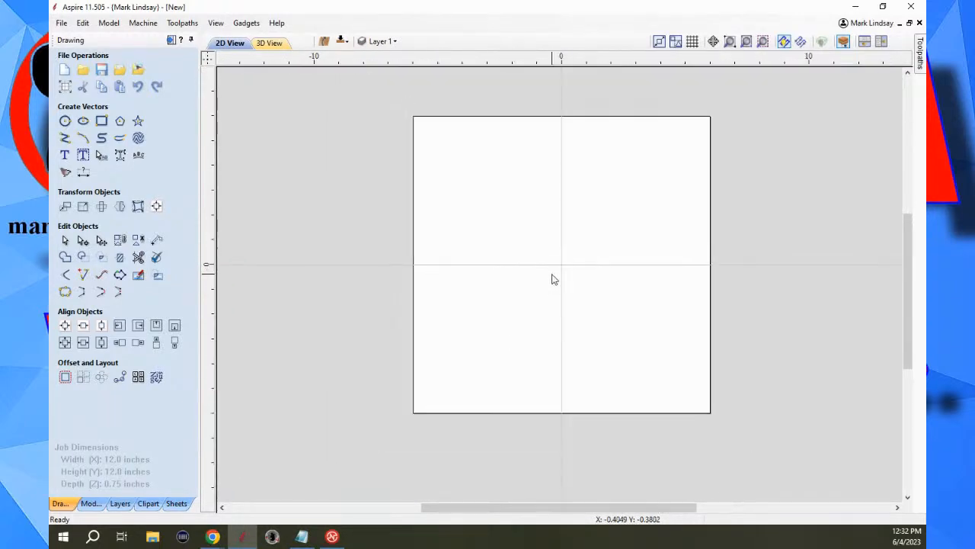
left_click(103, 123)
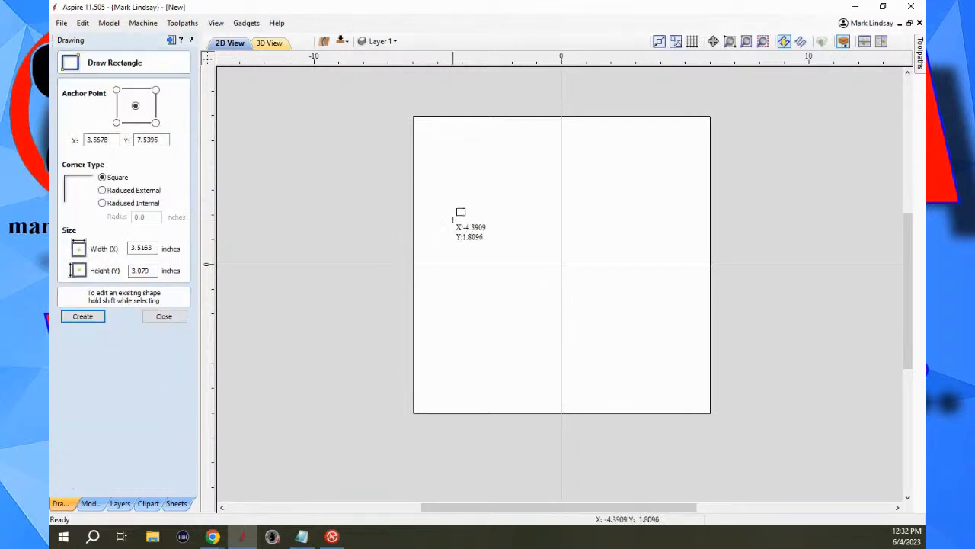
left_click_drag(445, 211, 672, 256)
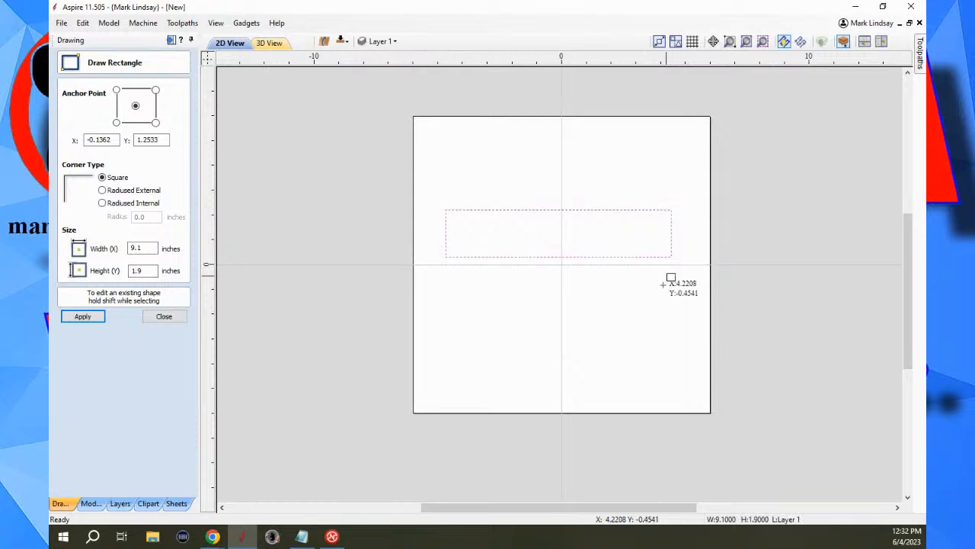
left_click(169, 319)
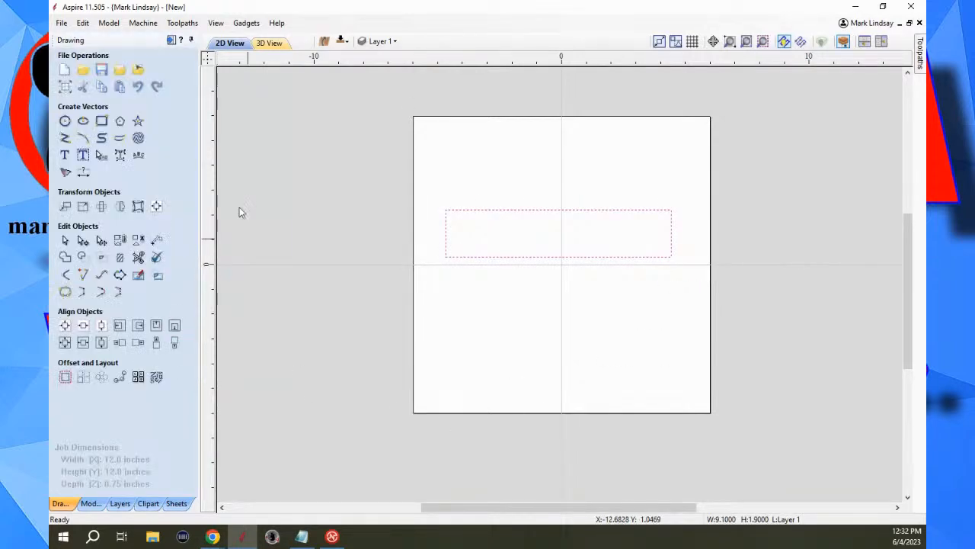
Start a 2D profile toolpath for the selected rectangle and choose the End Mill (1/4") from the tool database.
left_click(171, 40)
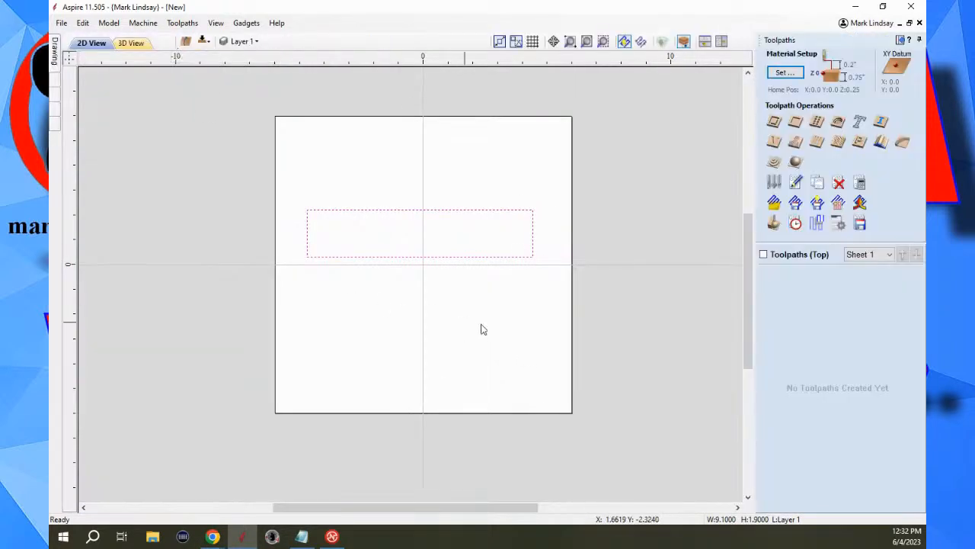
left_click(775, 121)
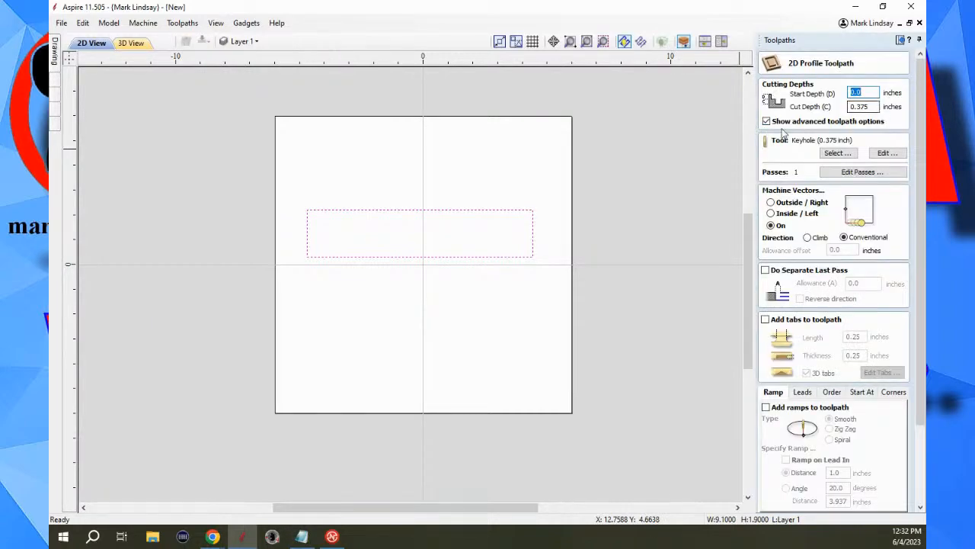
left_click(837, 153)
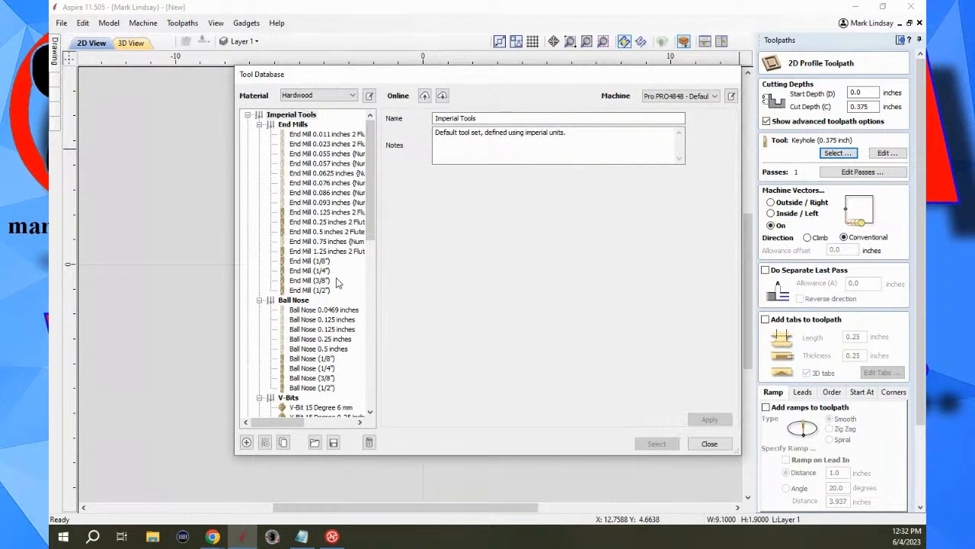
left_click(321, 271)
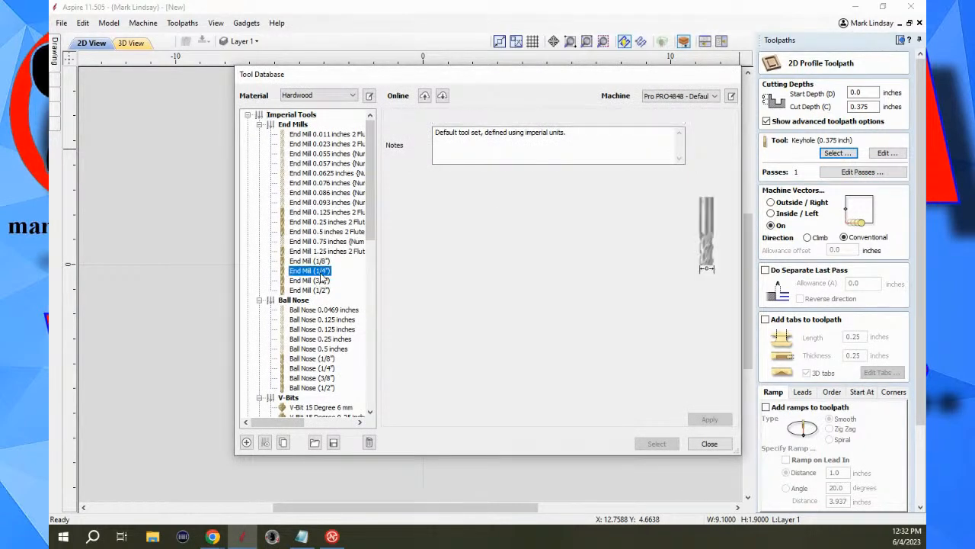
left_click(654, 444)
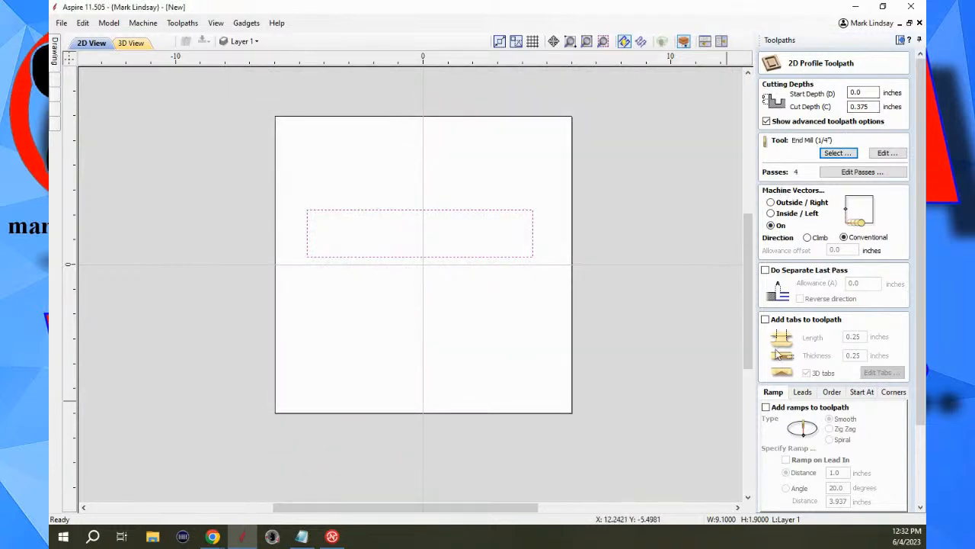
Set the profile toolpath to machine outside the rectangle and calculate it without tabs or ramps.
scroll(826, 425, "down", 4)
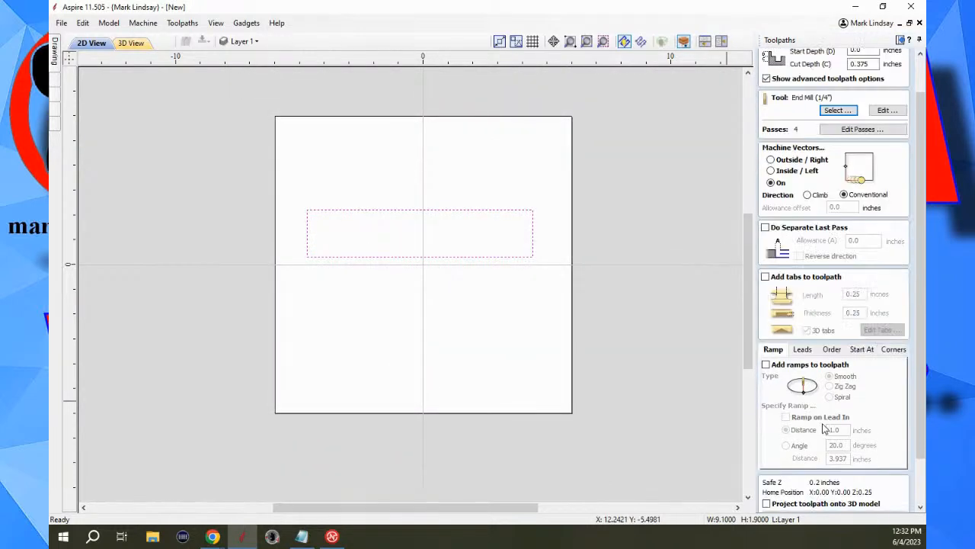
left_click(771, 142)
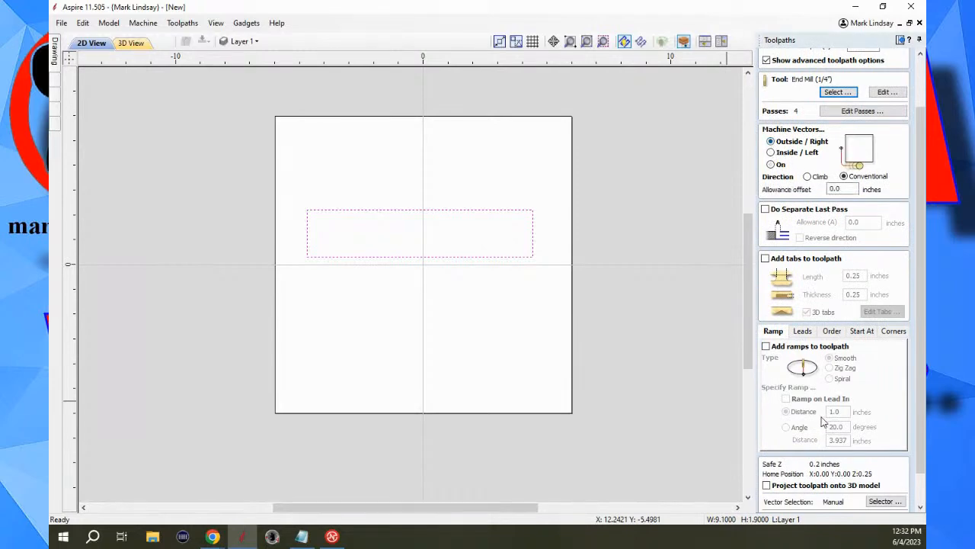
scroll(813, 447, "down", 2)
scroll(813, 448, "down", 1)
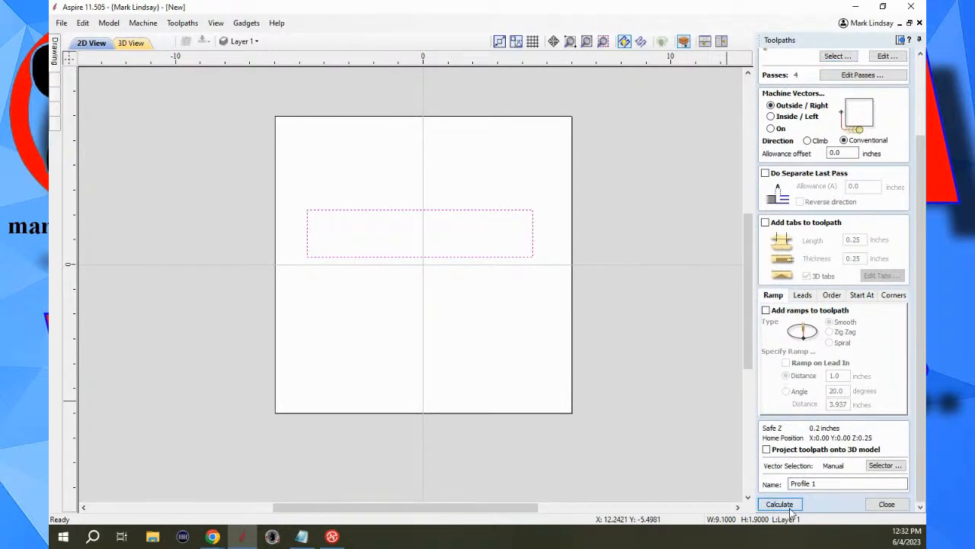
left_click(779, 503)
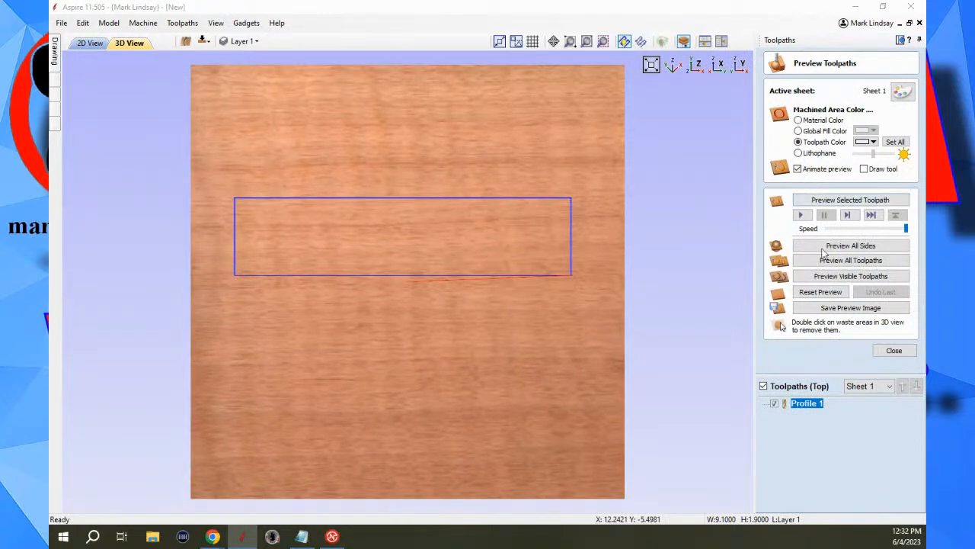
Preview the selected profile toolpath on the block at a tilted angle, and reset and close the preview.
left_click(850, 200)
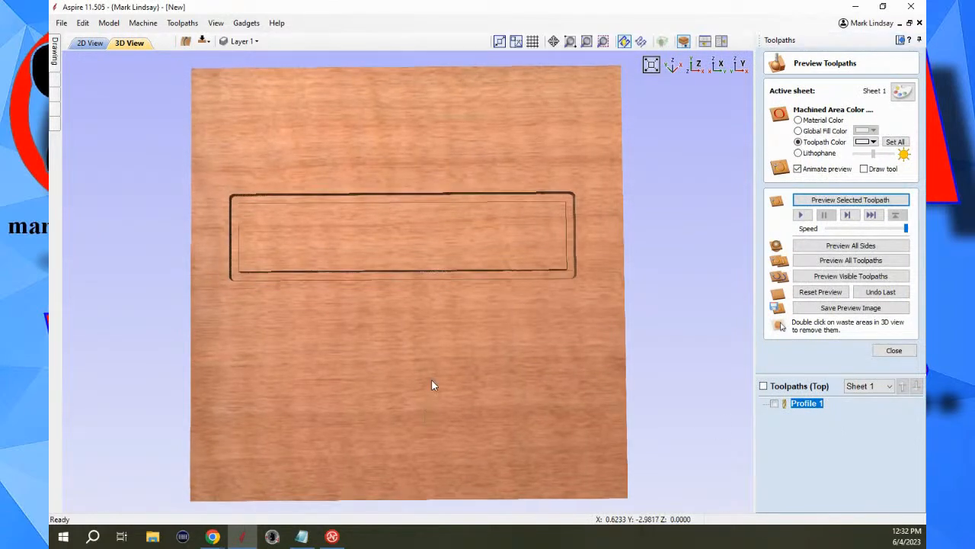
left_click_drag(432, 379, 432, 327)
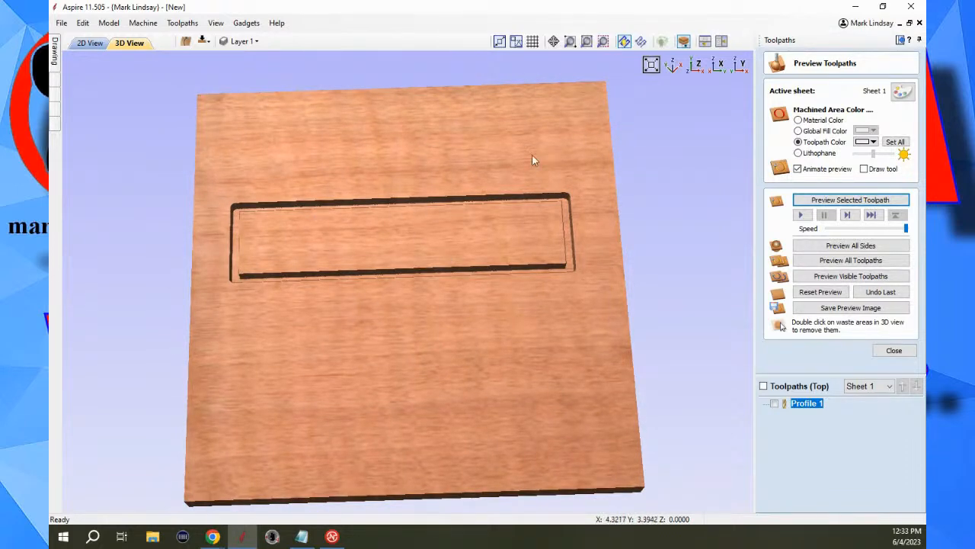
left_click(821, 291)
left_click(898, 354)
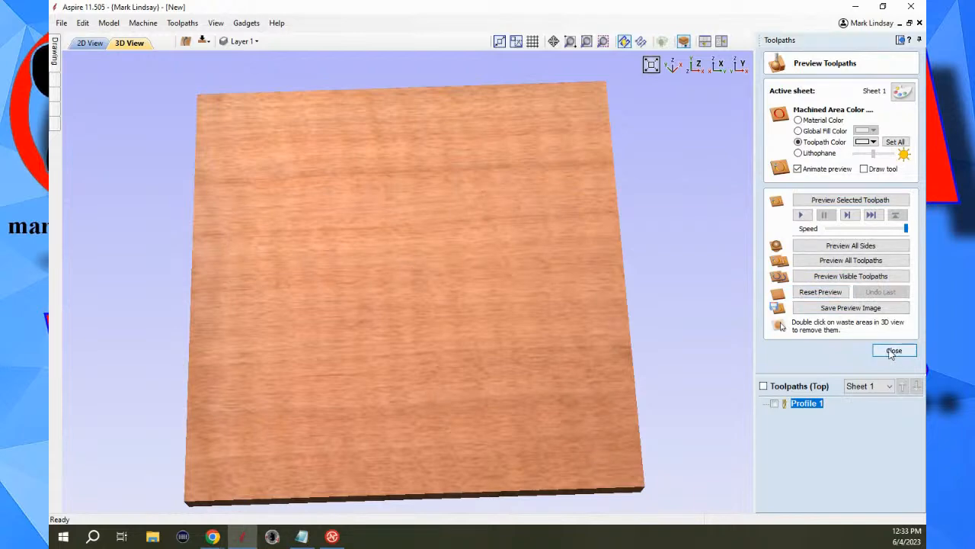
Rotate the rectangle 90 degrees in the 2D view so it stands vertically, and deselect it.
left_click(900, 40)
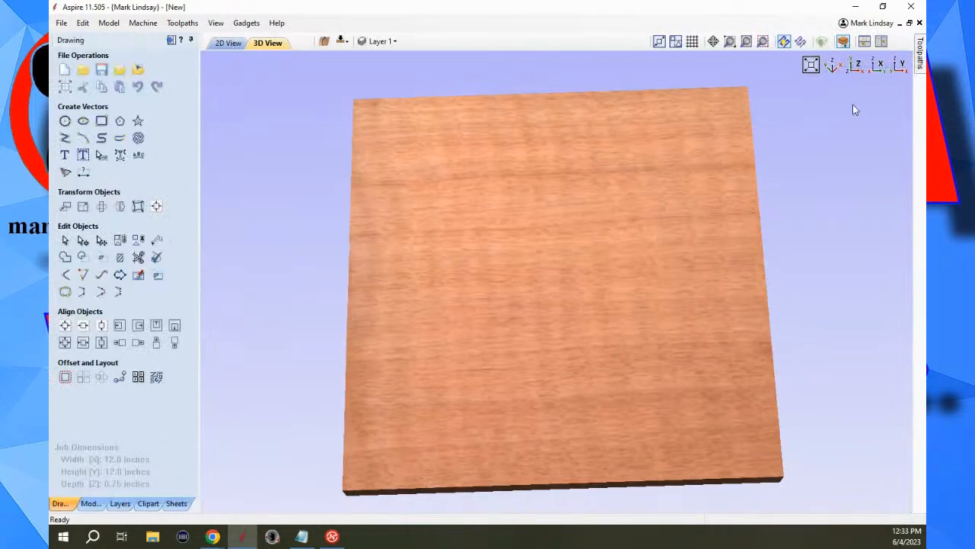
left_click(228, 43)
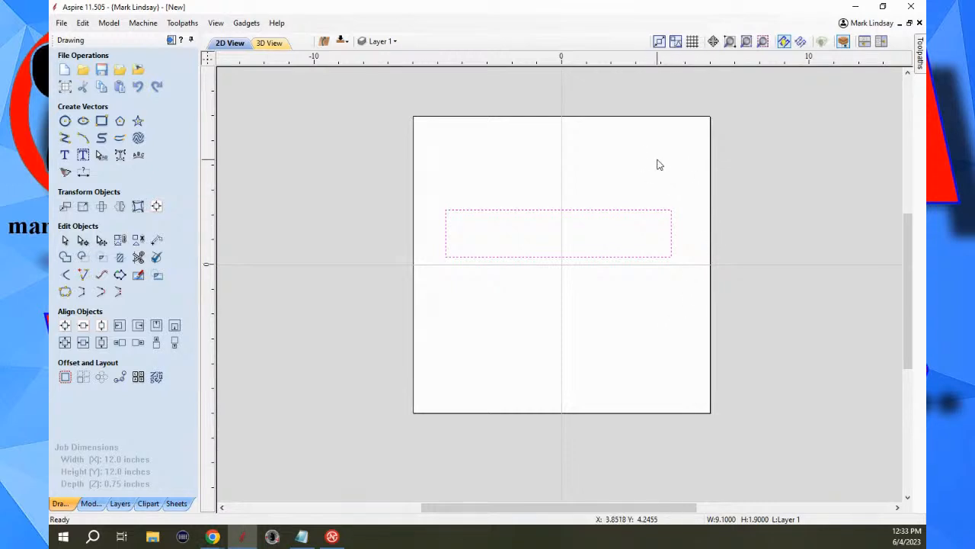
left_click(538, 214)
key("9")
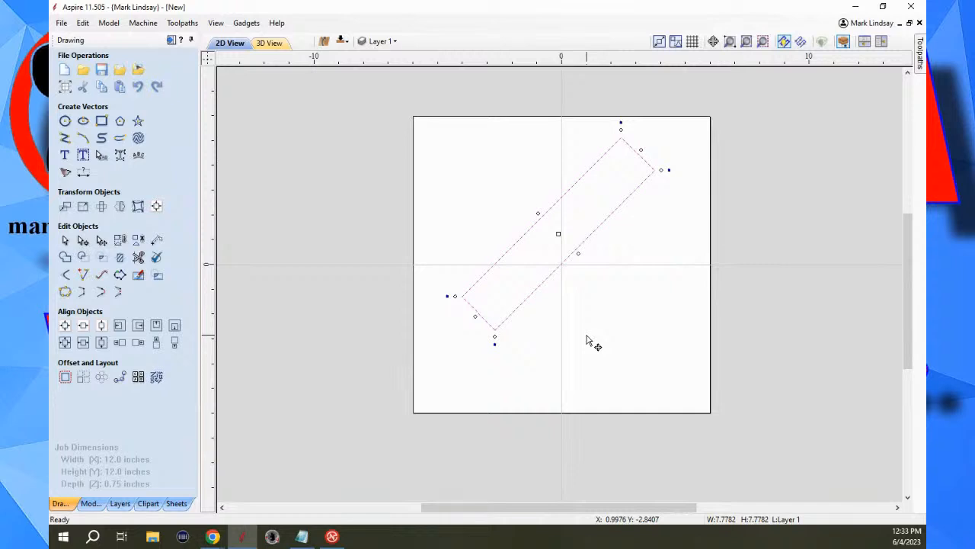
key("9")
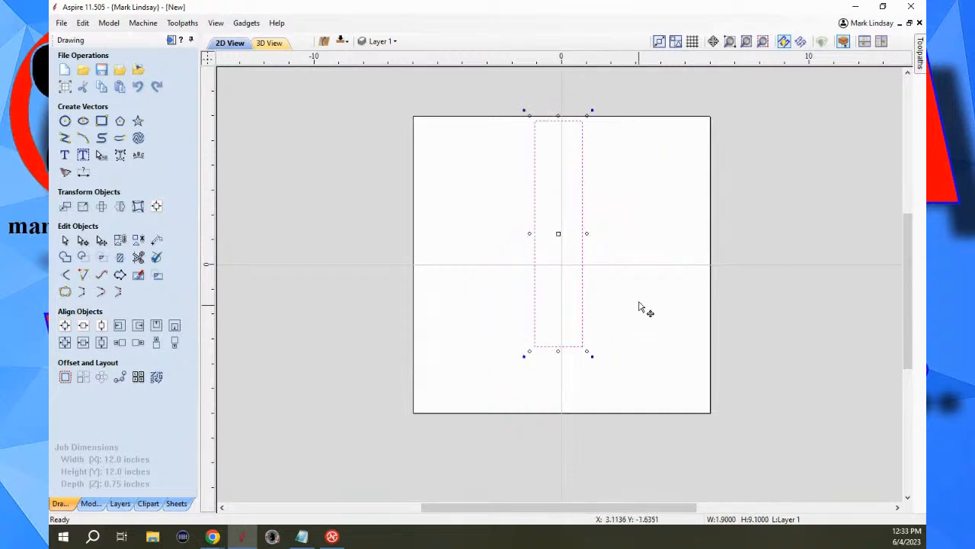
left_click(653, 243)
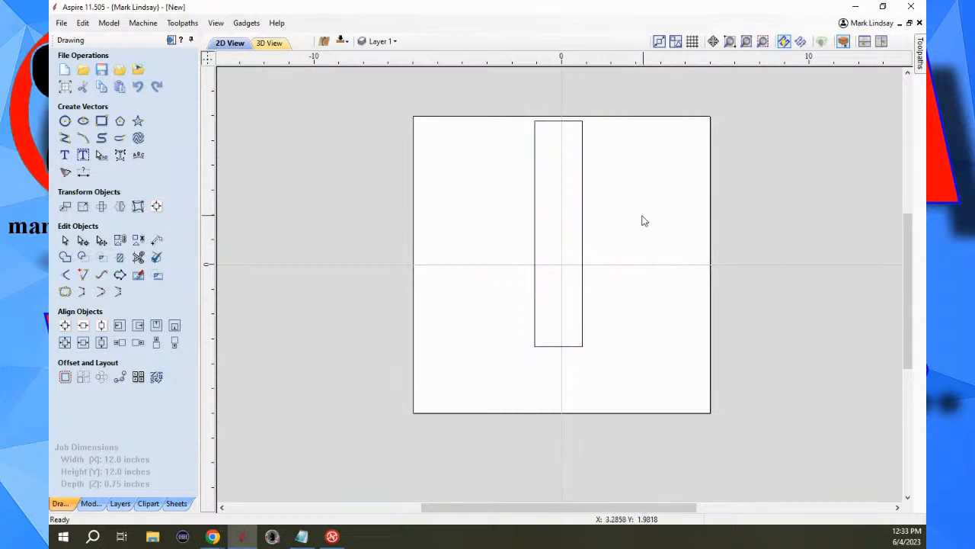
Recalculate the existing profile toolpath for the rotated rectangle with unchanged settings and inspect it in the 3D view.
left_click_drag(642, 214, 506, 337)
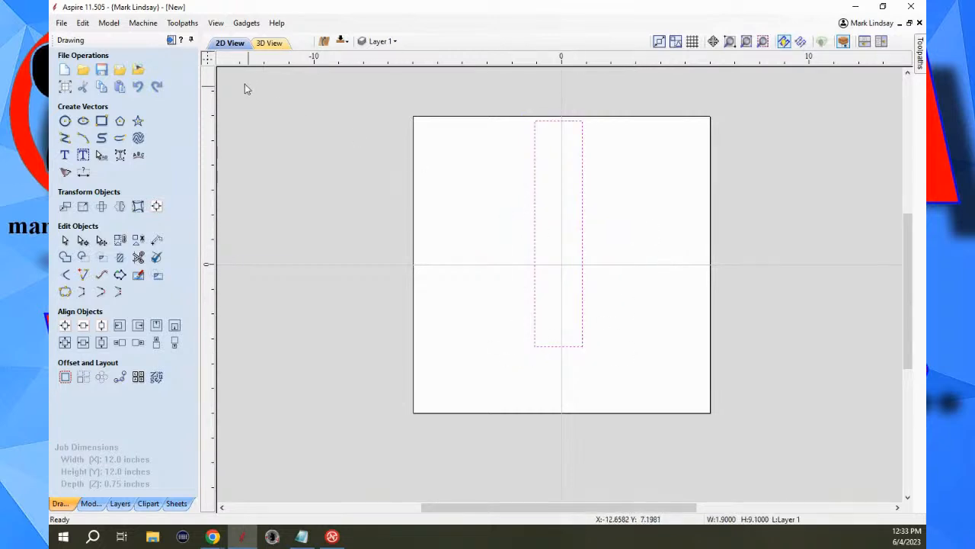
left_click(172, 40)
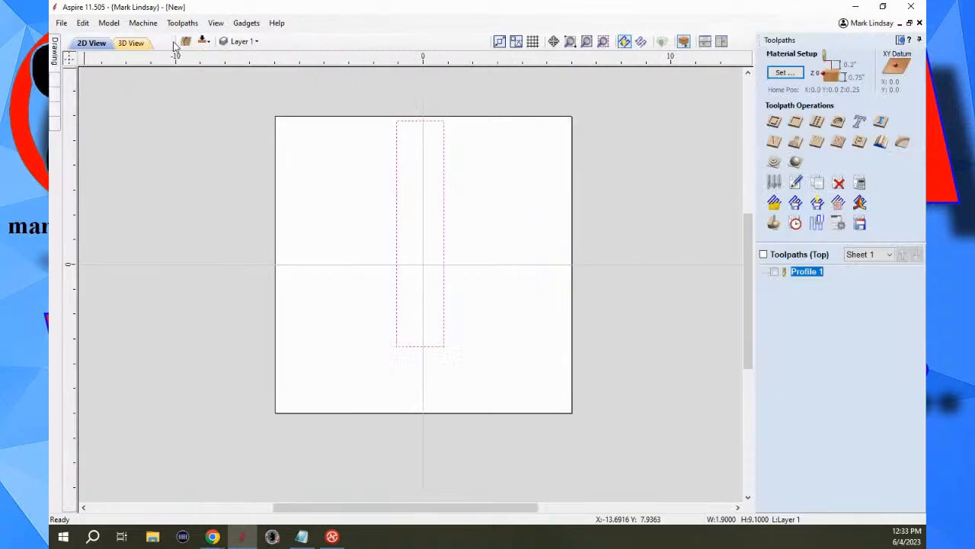
left_click(774, 272)
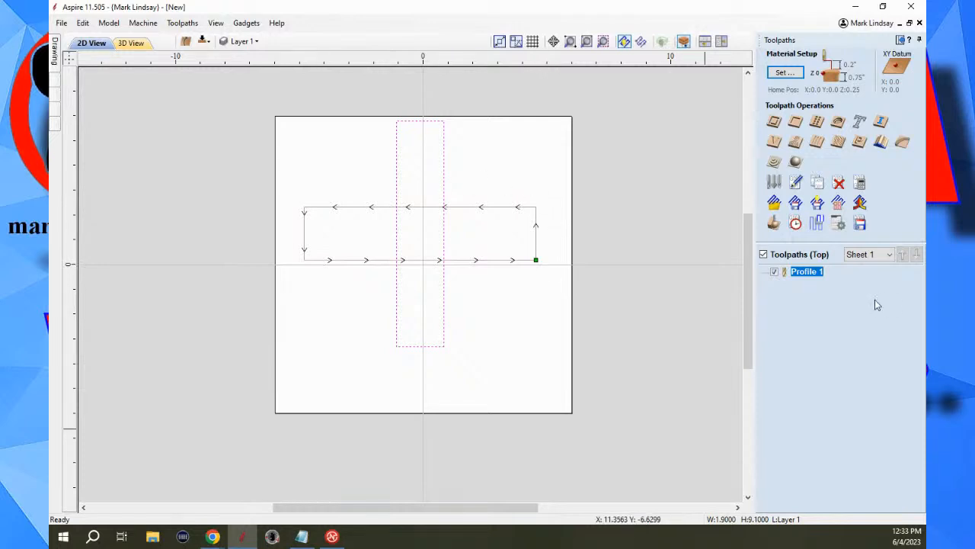
double_click(807, 275)
scroll(869, 469, "down", 5)
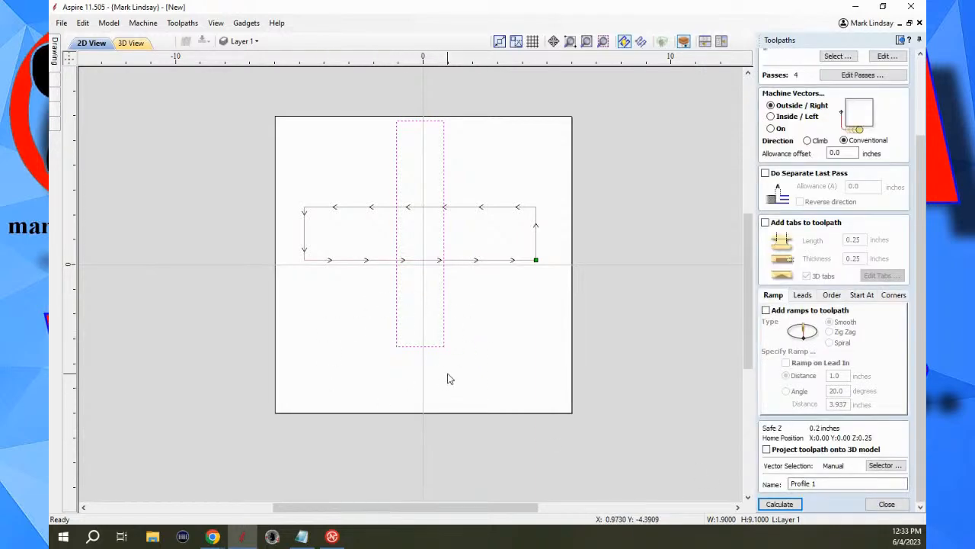
left_click(778, 504)
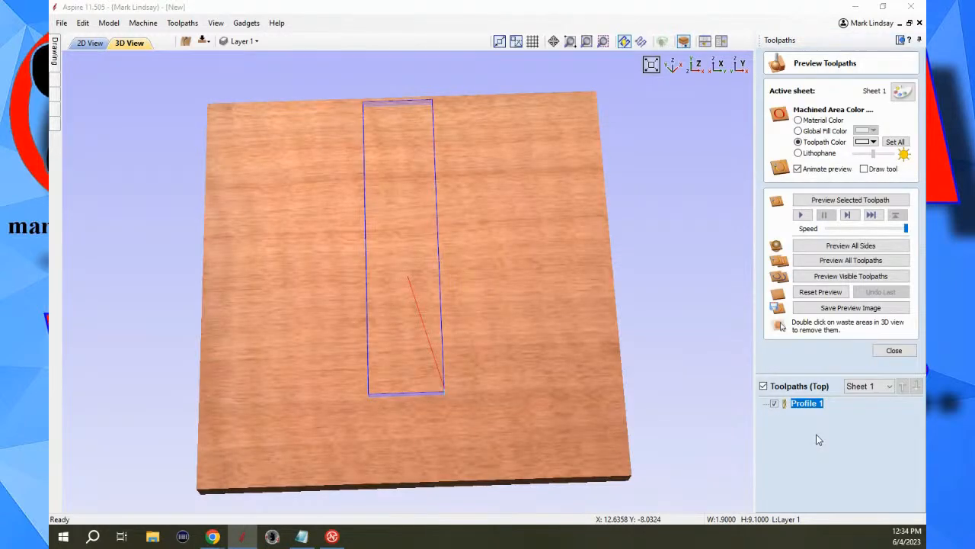
left_click_drag(473, 270, 477, 299)
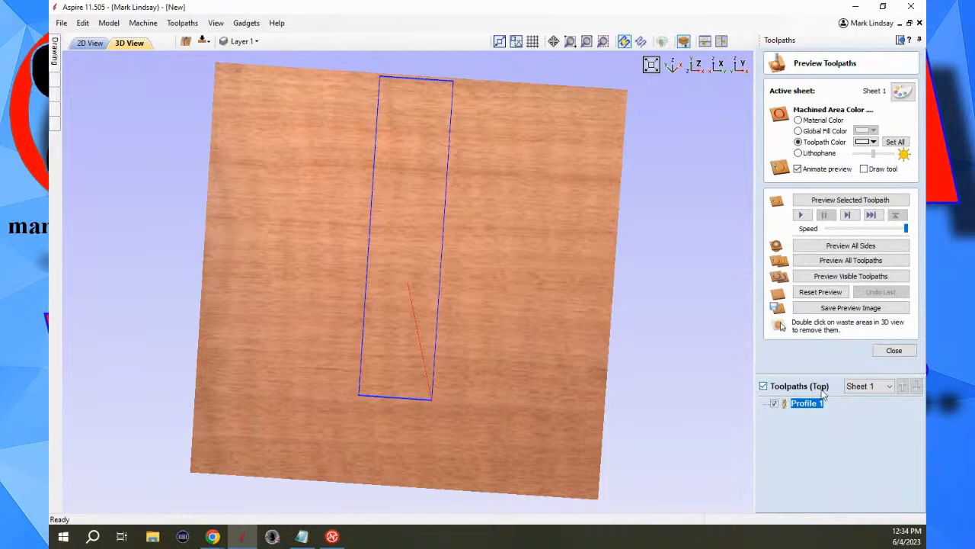
Delete the rectangle's profile toolpath and close the toolpath preview.
right_click(801, 406)
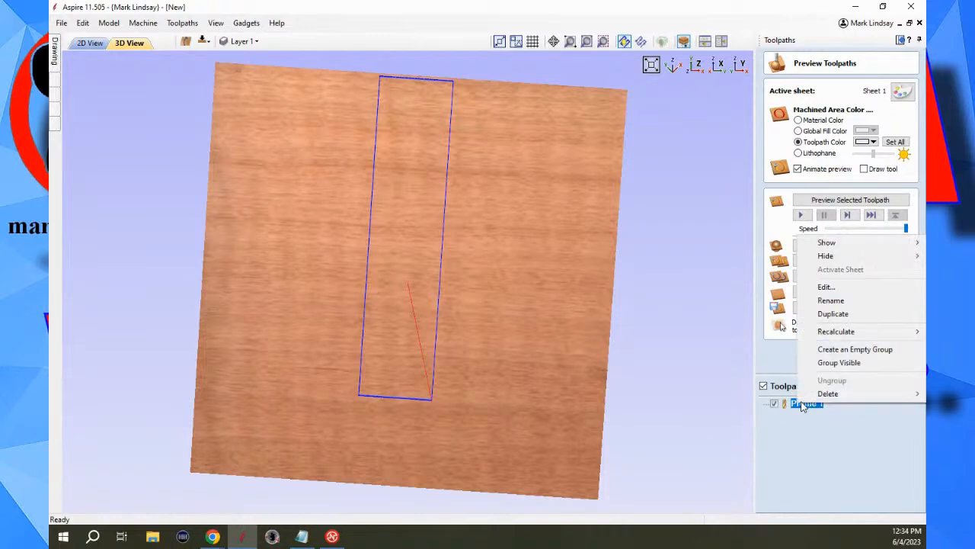
mouse_move(827, 393)
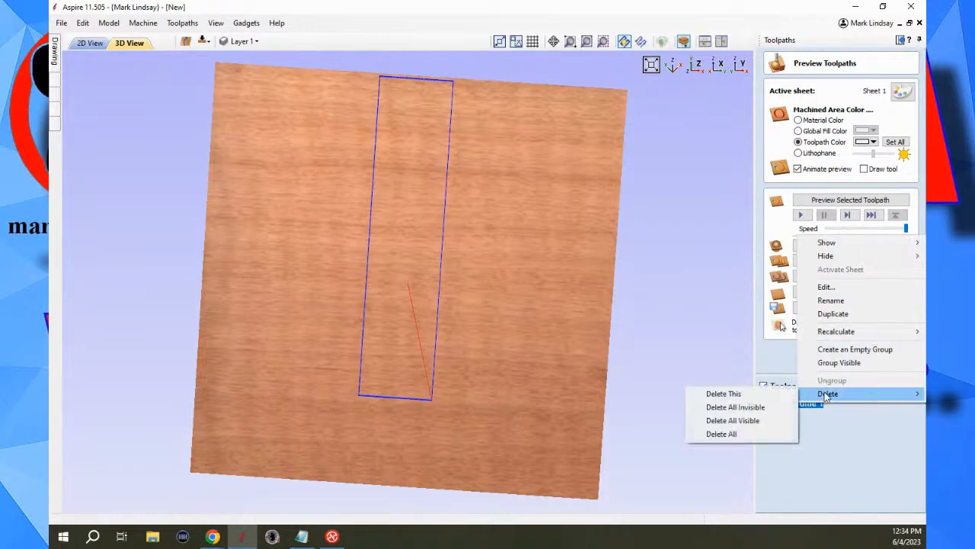
left_click(731, 394)
left_click(893, 350)
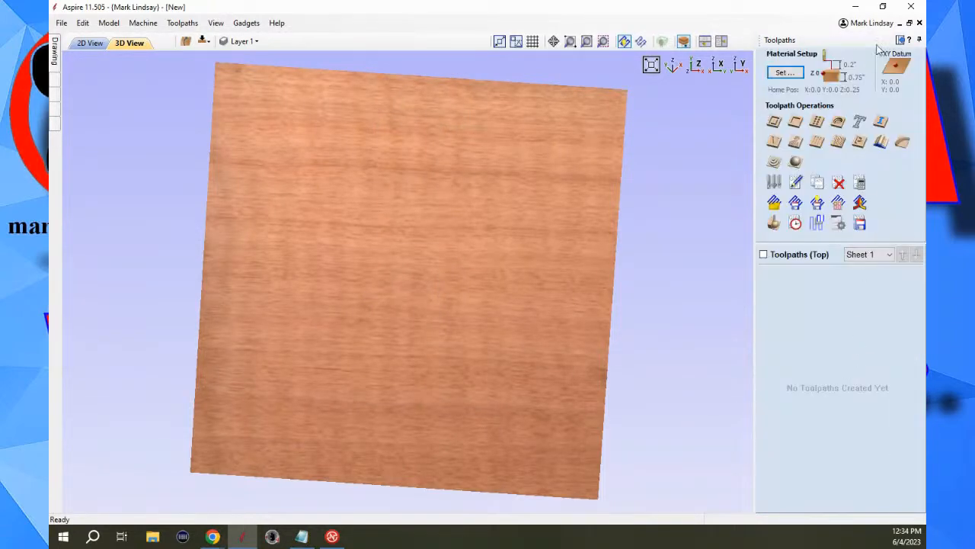
Delete the vertical rectangle from the drawing in the 2D view.
left_click(901, 39)
left_click(227, 42)
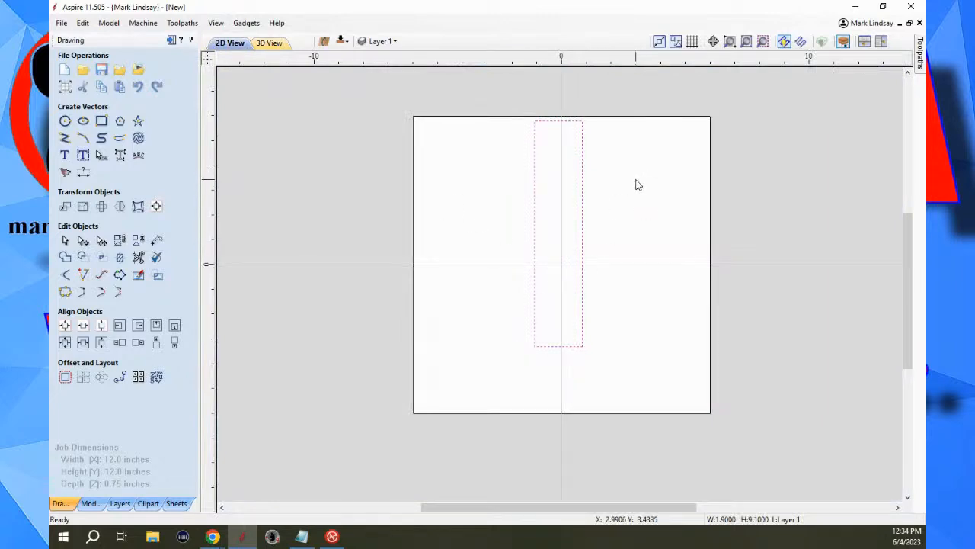
key("Delete")
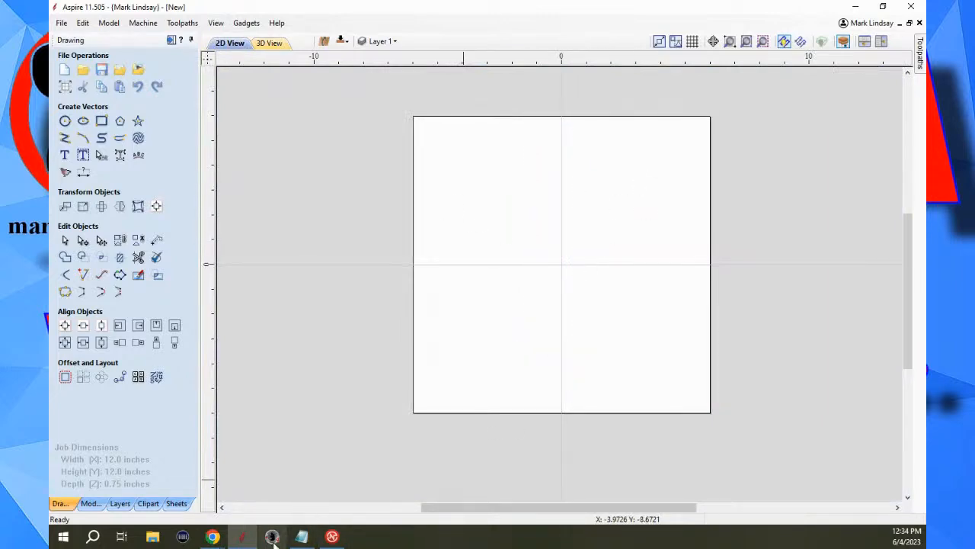
Launch a second Aspire 11.5 window and open the recent file Pirate Demo_2.crv3d in it.
right_click(242, 538)
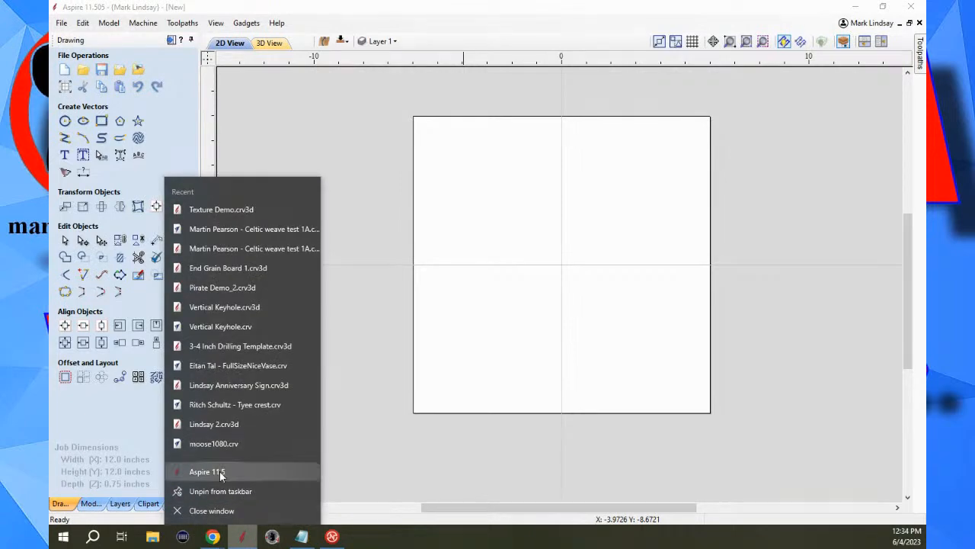
left_click(220, 471)
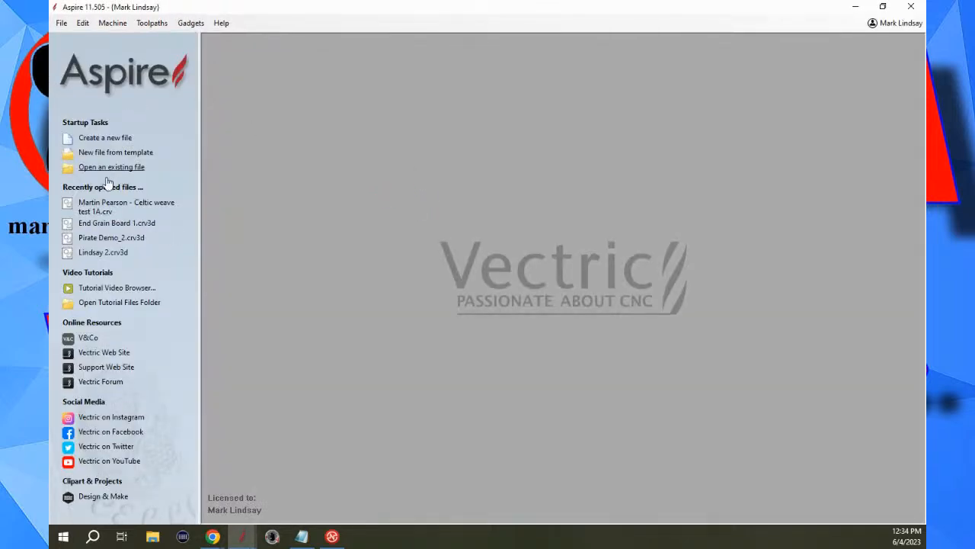
left_click(99, 238)
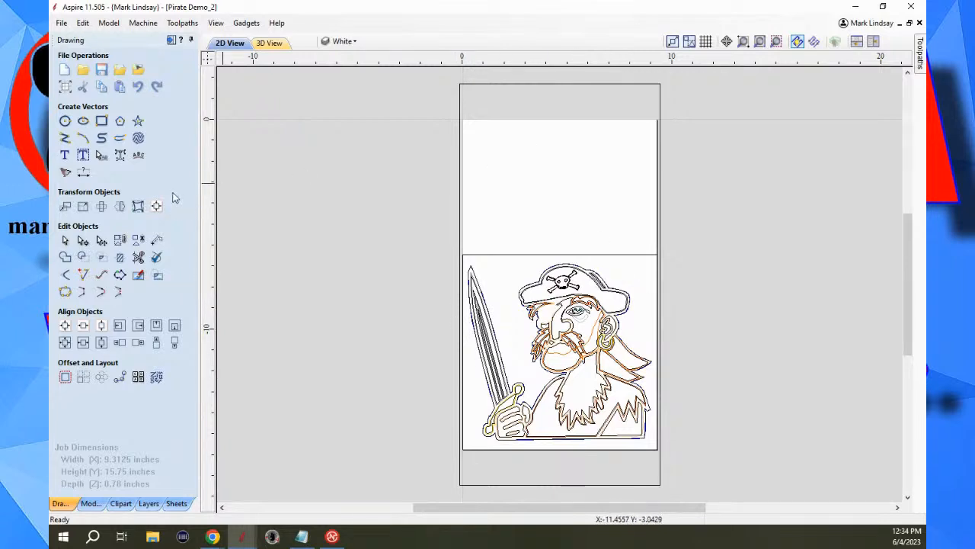
Change the job size to 15.75 inches wide (X) and 9.3125 inches high (Y).
left_click(65, 86)
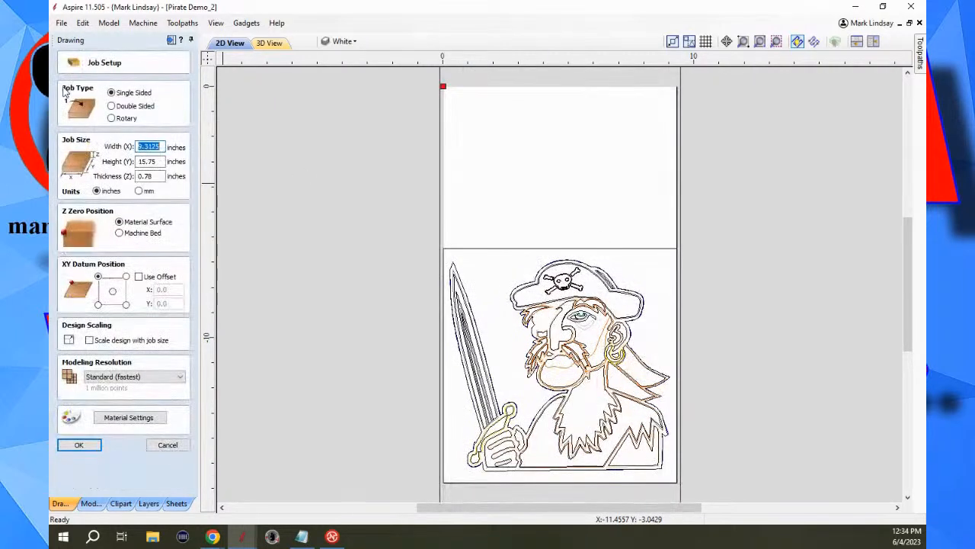
left_click(162, 161)
left_click_drag(150, 161, 122, 165)
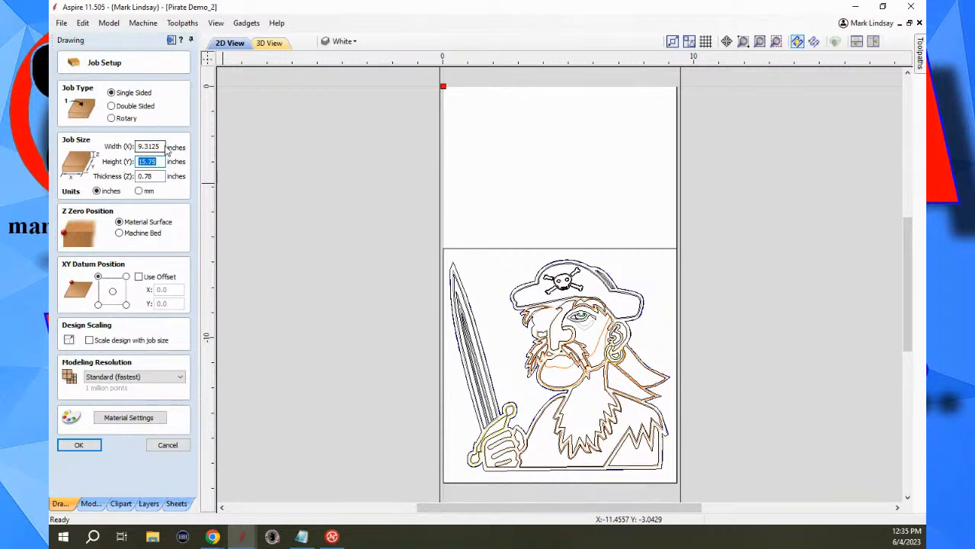
left_click_drag(161, 146, 133, 145)
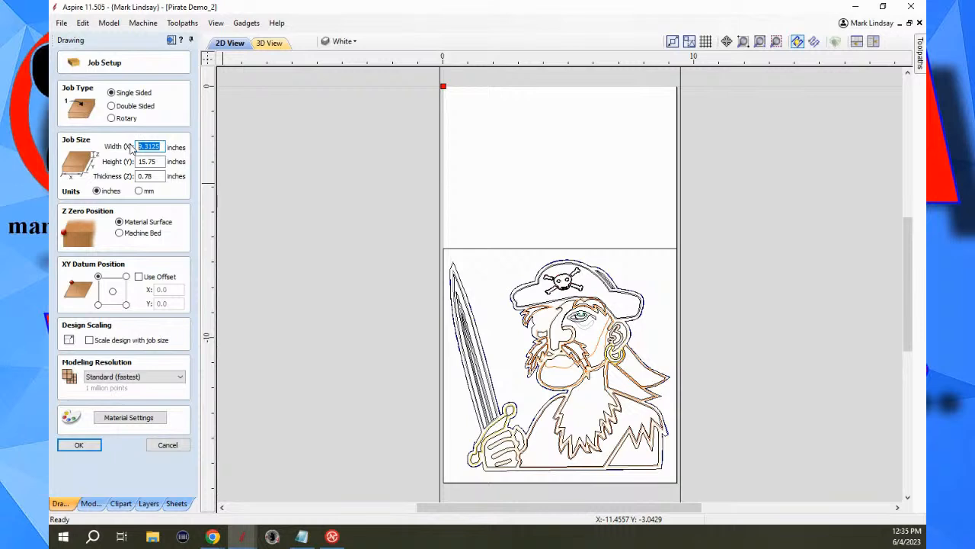
type("15.75")
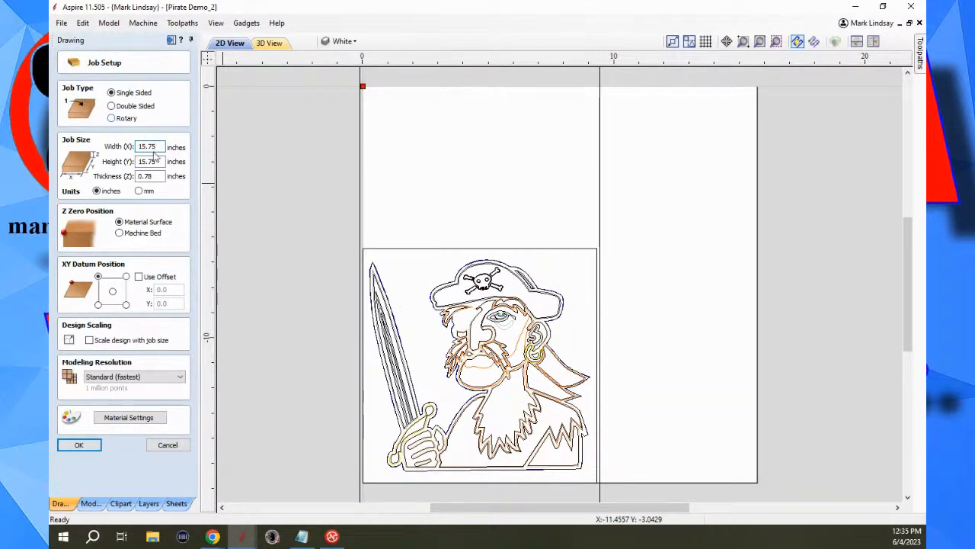
left_click(157, 162)
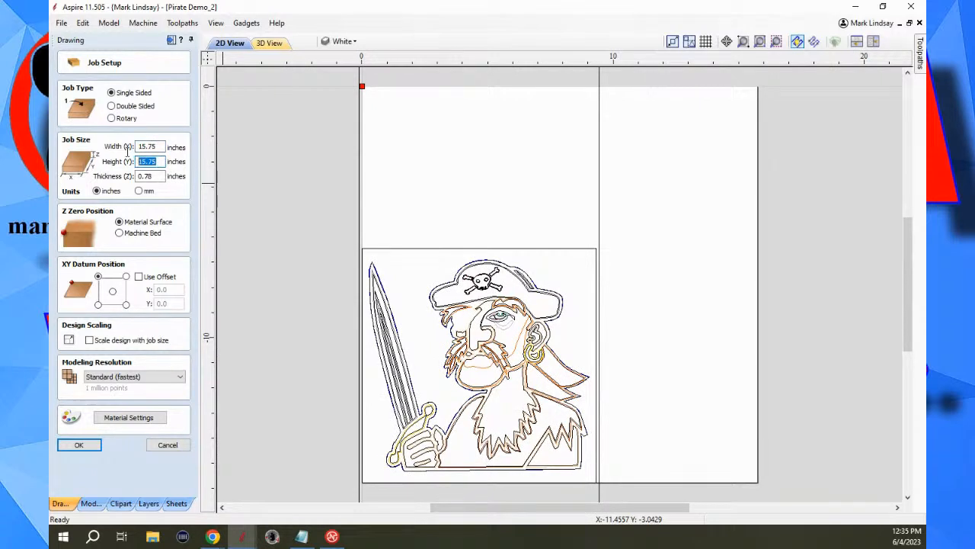
type("9.3125")
key("Return")
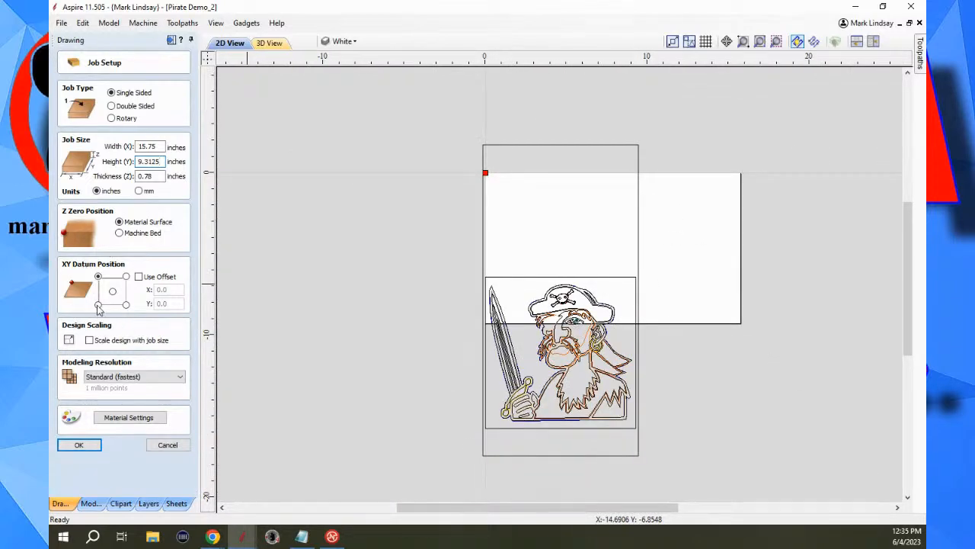
Set the XY datum to the lower-left corner and apply the job setup without recalculating the toolpaths.
left_click(97, 304)
scroll(560, 303, "up", 3)
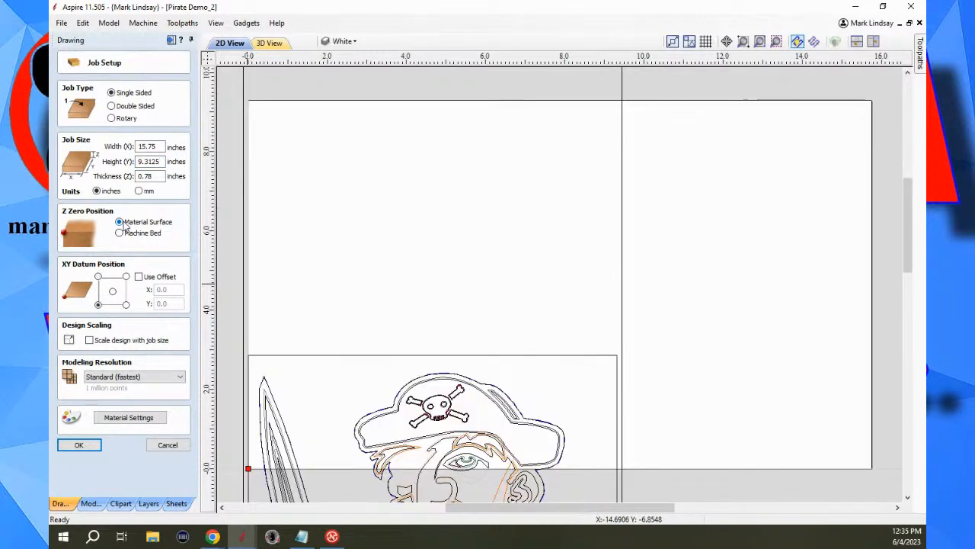
scroll(614, 282, "down", 3)
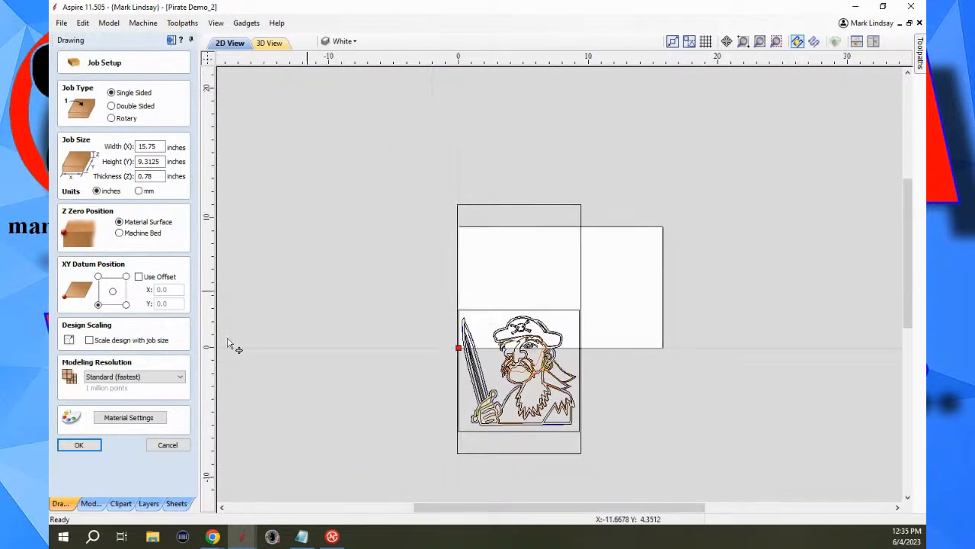
left_click(76, 445)
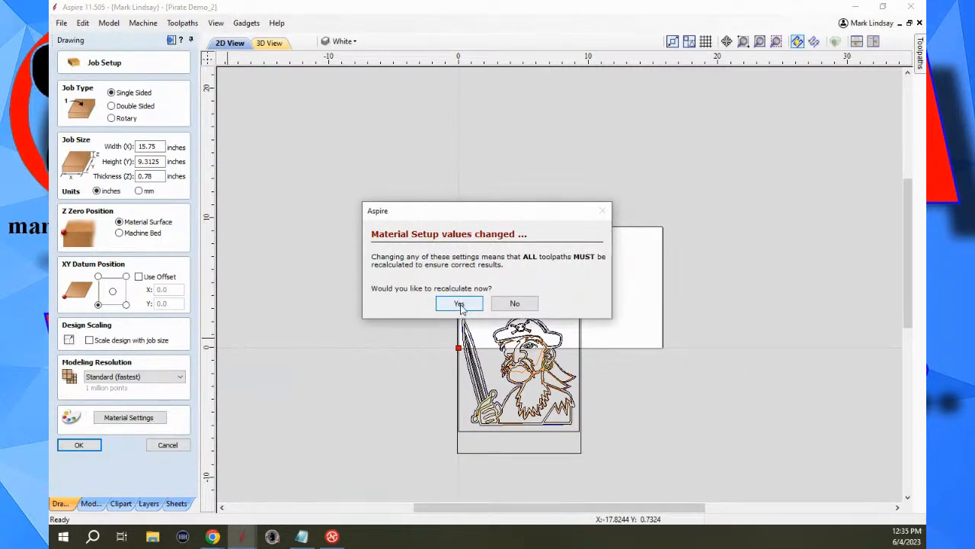
left_click(515, 304)
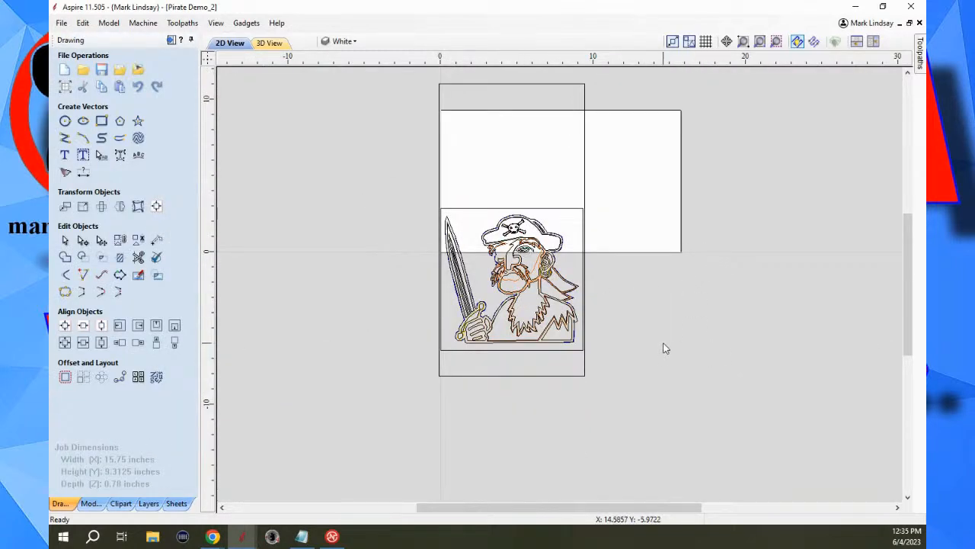
Rotate all the pirate artwork 90° counterclockwise and centre it horizontally and vertically in the material.
key("ctrl+a")
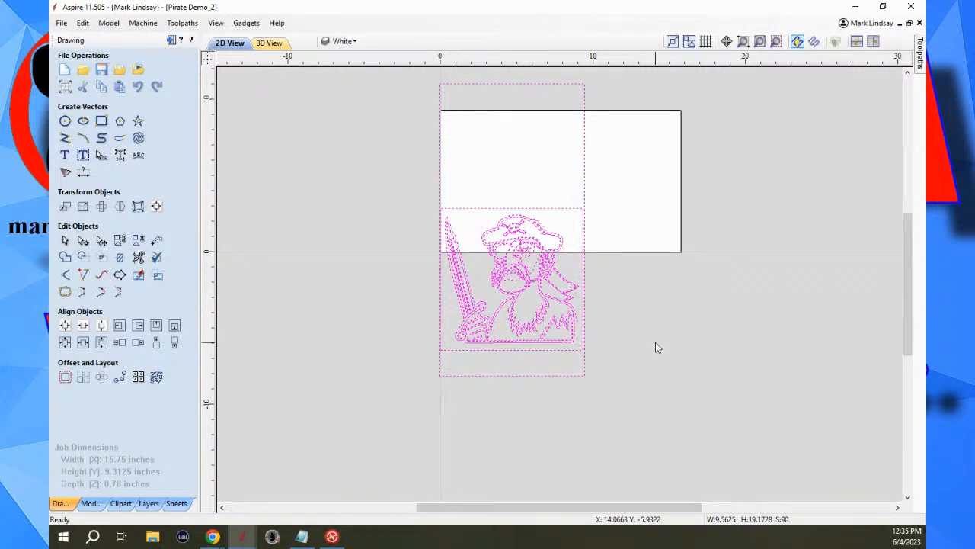
key("9")
key("ctrl+z")
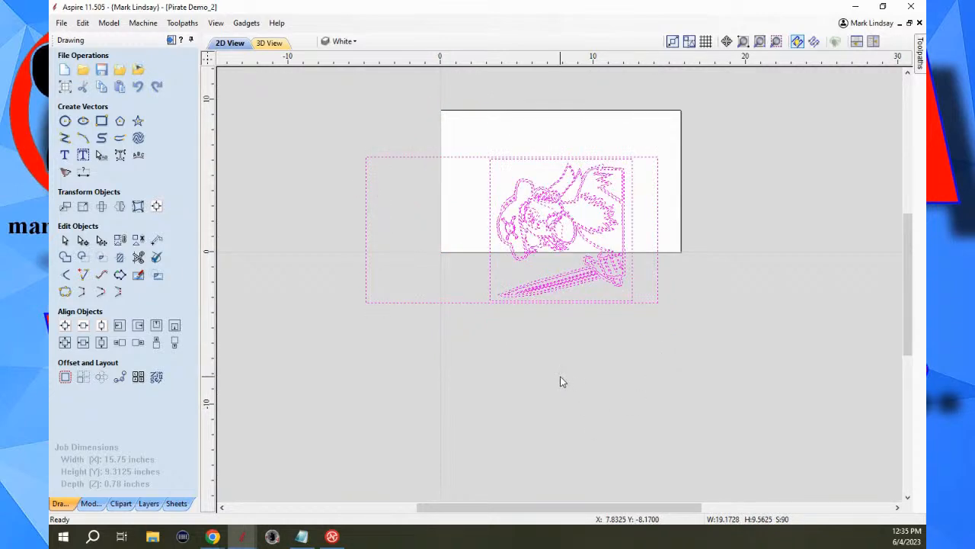
left_click(65, 326)
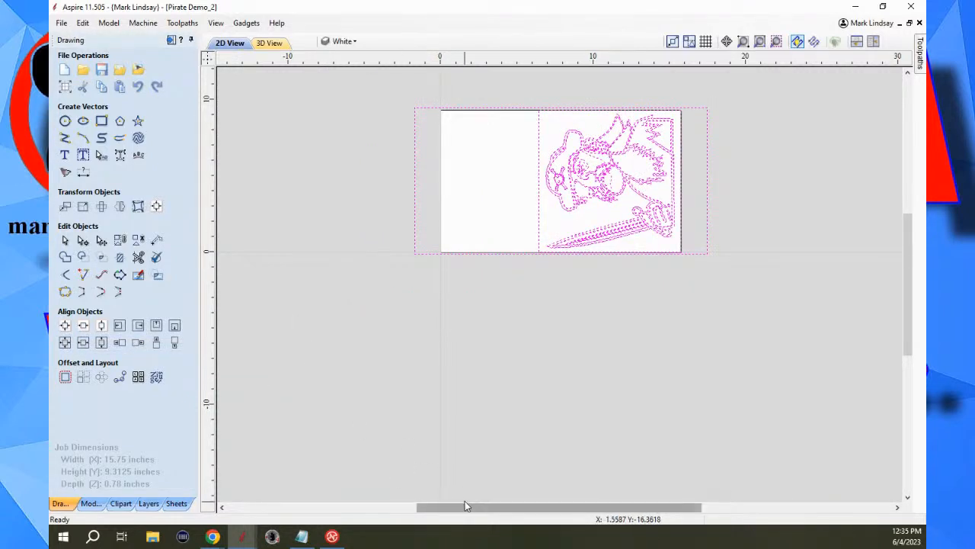
Recalculate all toolpaths for the rotated pirate artwork.
left_click(172, 42)
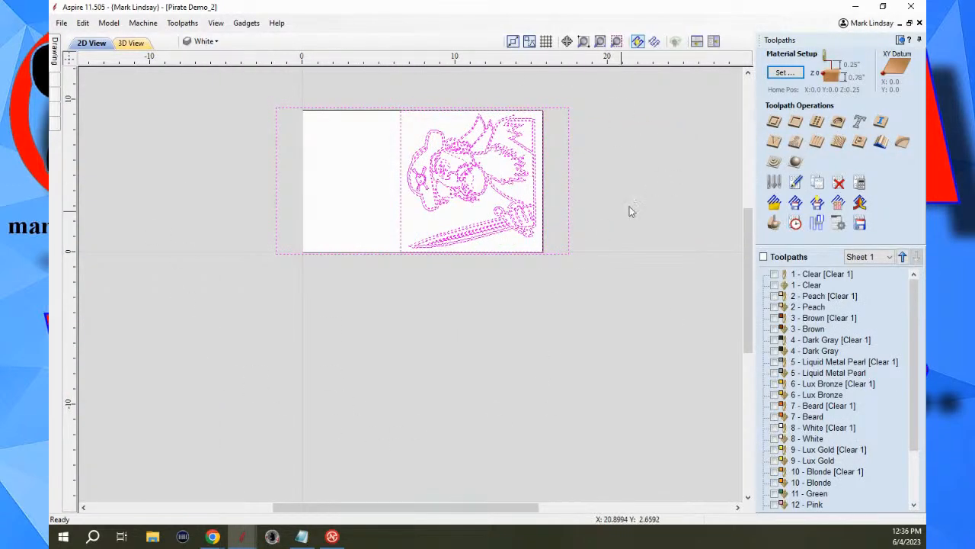
left_click(860, 184)
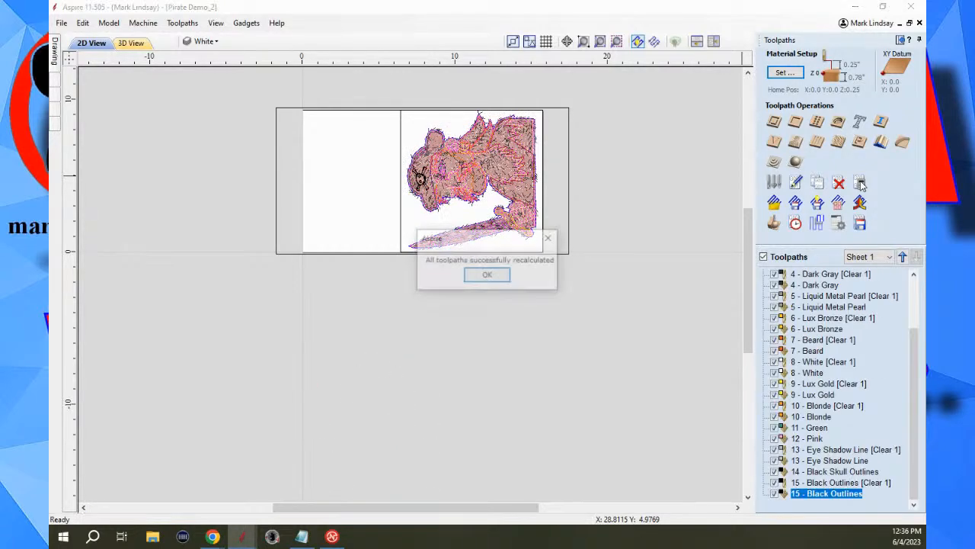
left_click(489, 277)
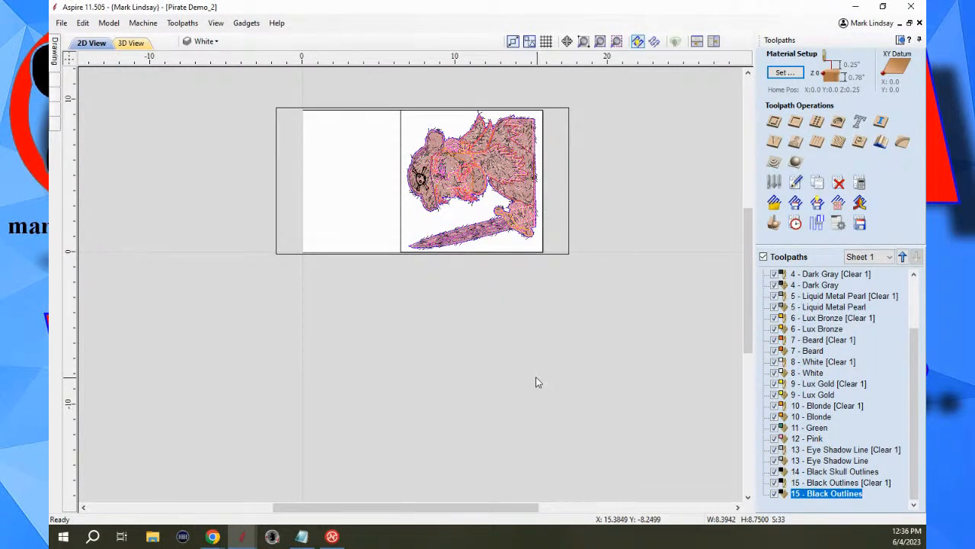
scroll(420, 122, "up", 2)
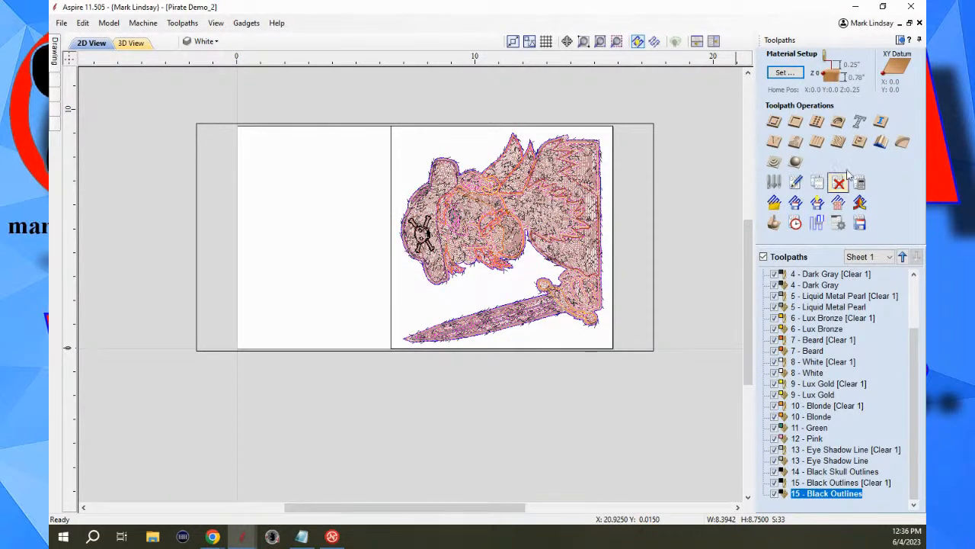
Examine the job's layer list and the list of recalculated toolpaths.
left_click(920, 40)
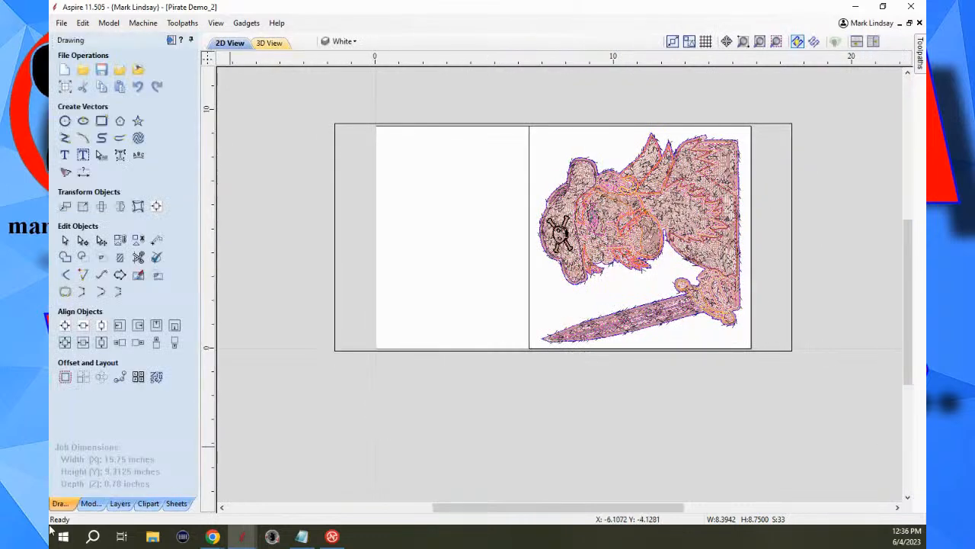
left_click(120, 503)
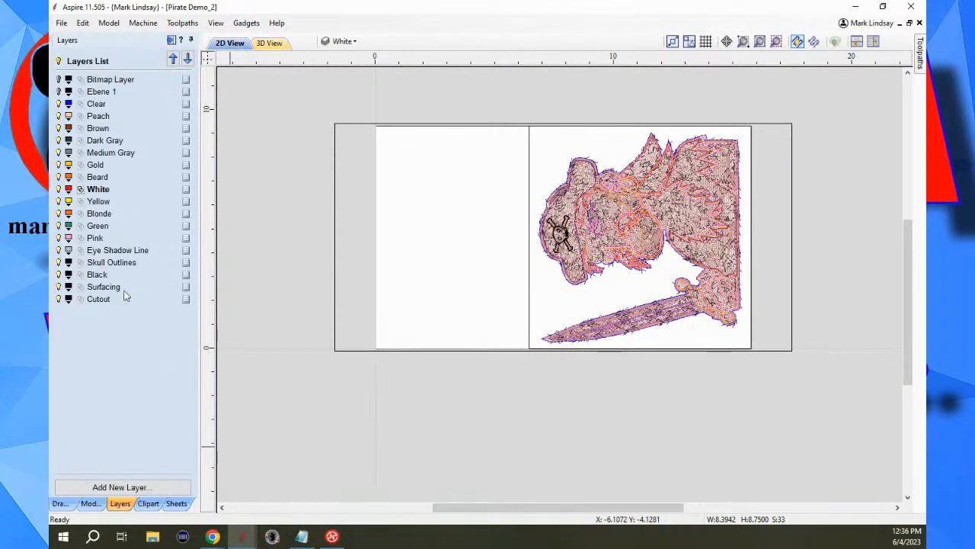
left_click(60, 506)
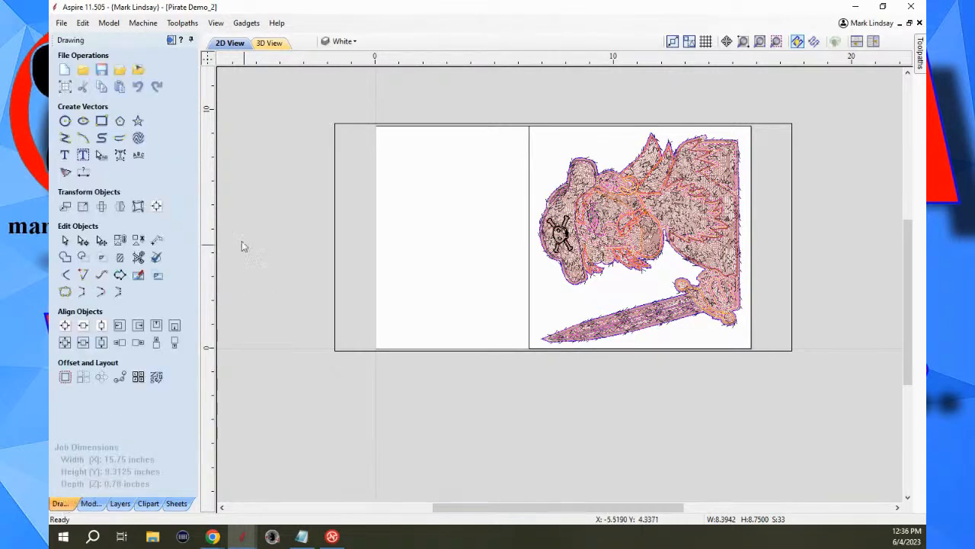
left_click(172, 40)
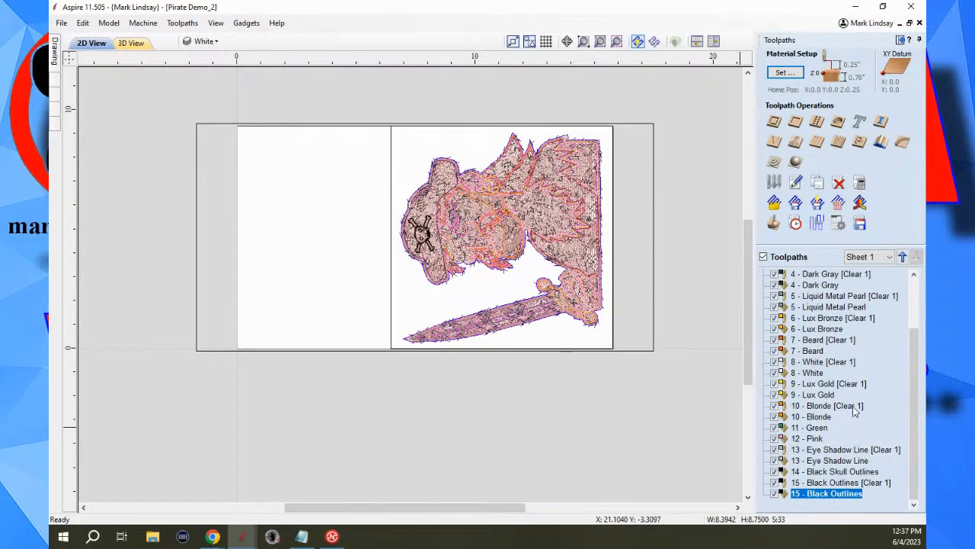
scroll(854, 411, "up", 3)
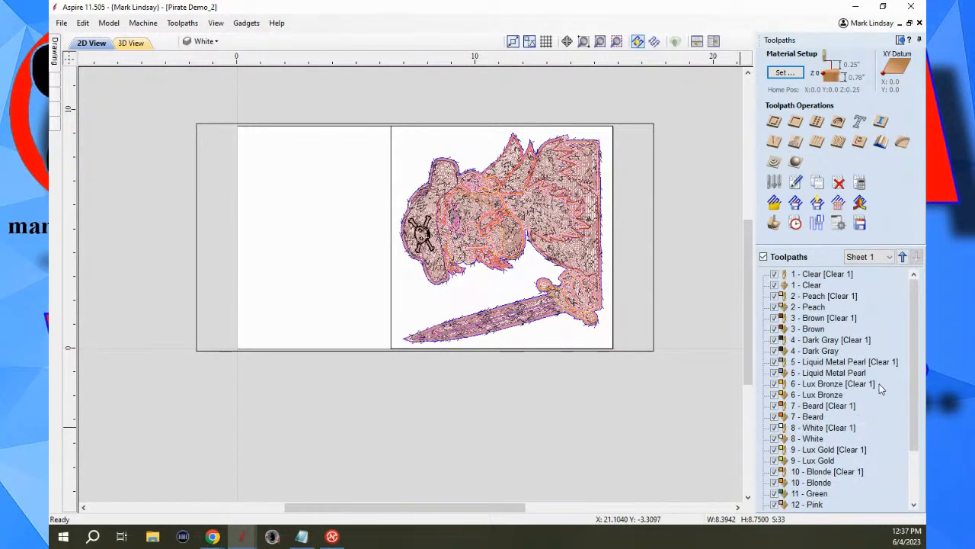
mouse_move(864, 373)
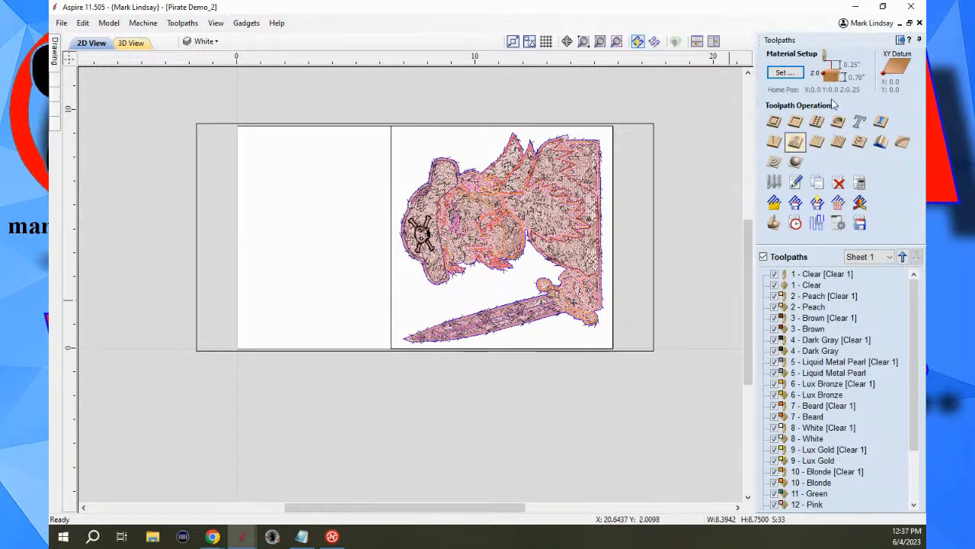
Change the job size to 9.3125 inches wide (X) and 15.75 inches high (Y), and apply the setup.
left_click(899, 41)
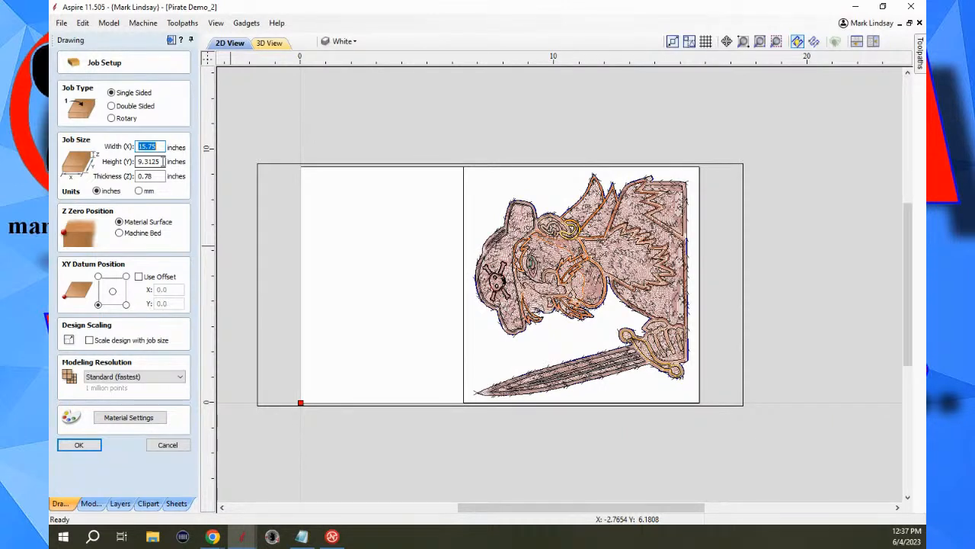
left_click_drag(162, 162, 129, 163)
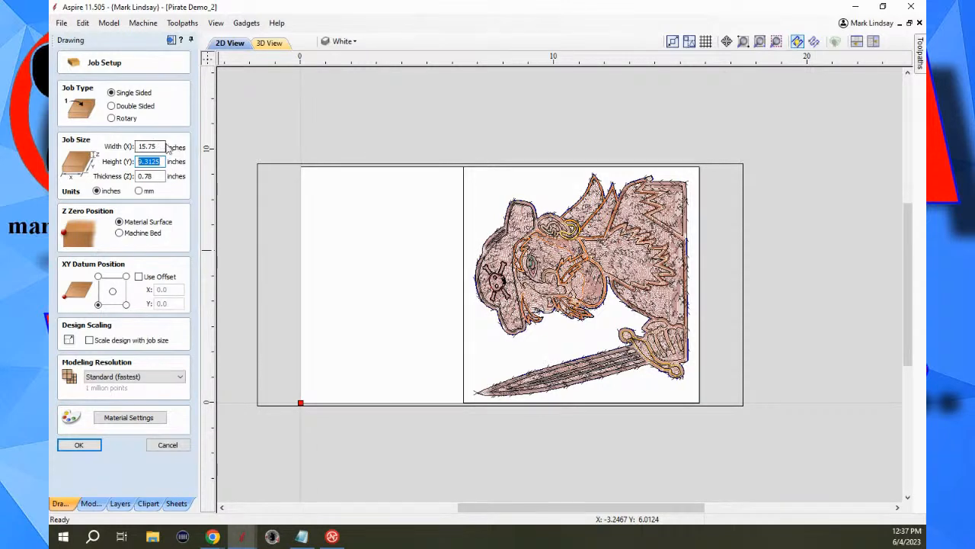
type("15.75")
left_click(159, 147)
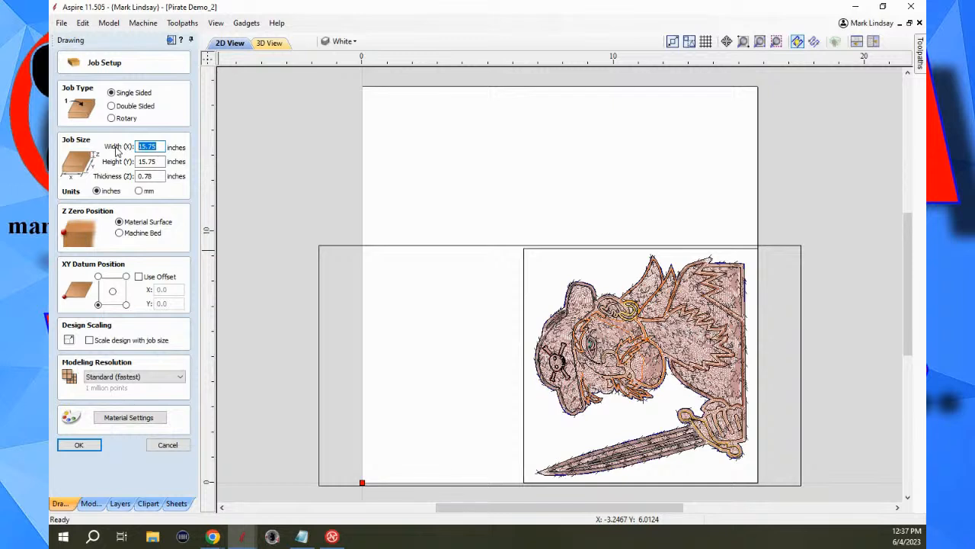
type("9.3125")
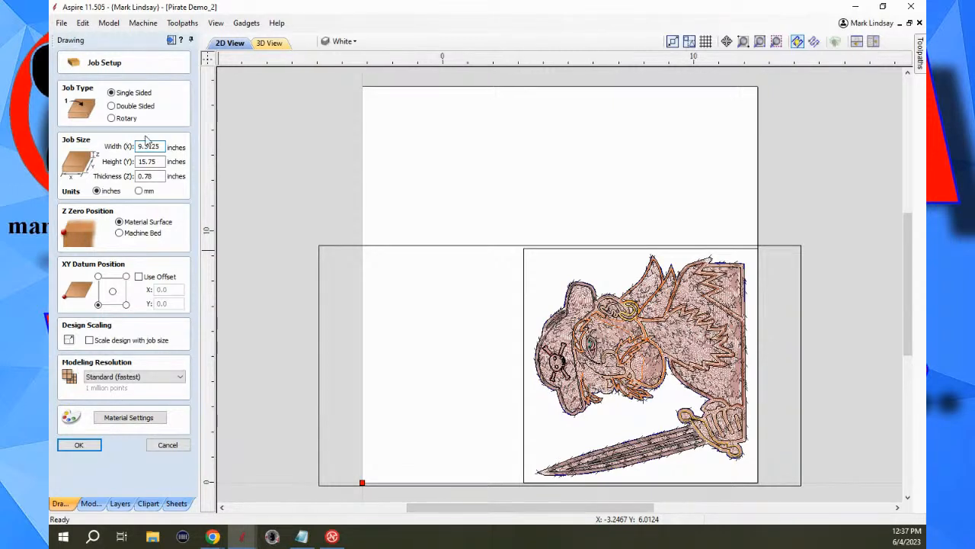
left_click(88, 447)
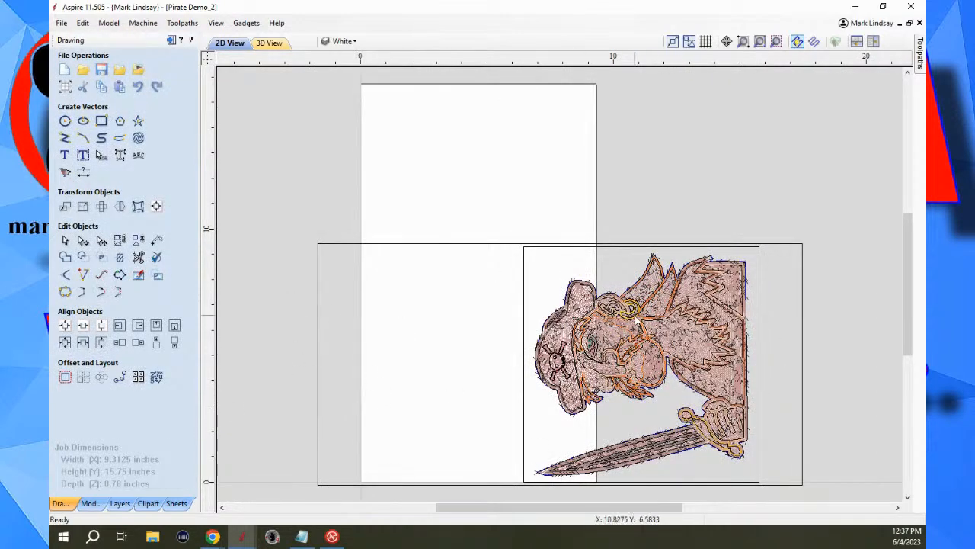
Rotate all the pirate vectors 90° clockwise, centre them in the material and bring up the toolpath operations.
scroll(715, 300, "down", 2)
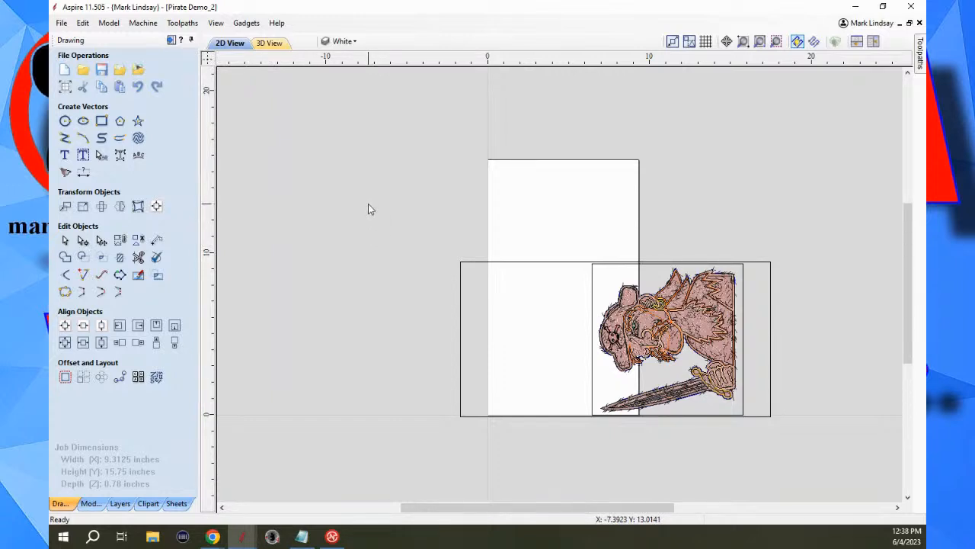
key("ctrl+a")
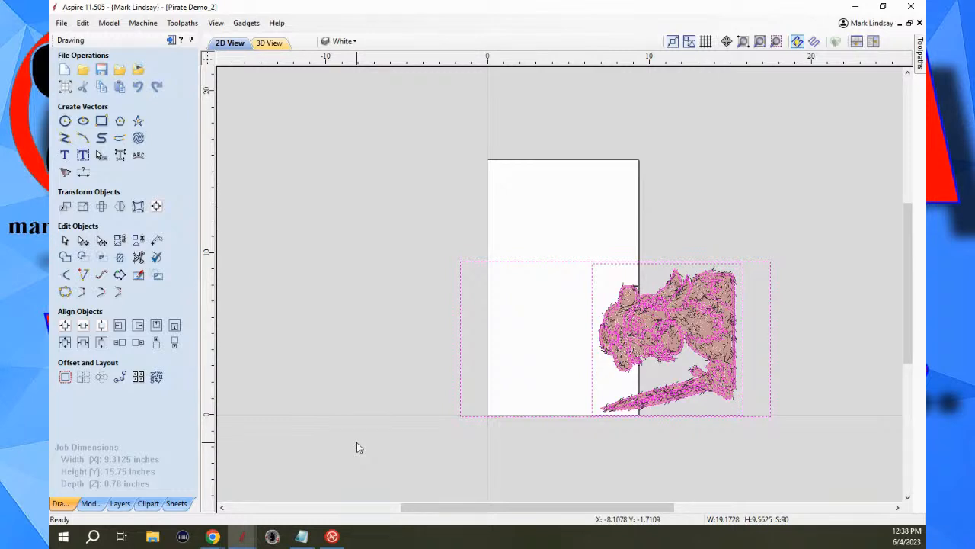
key("9")
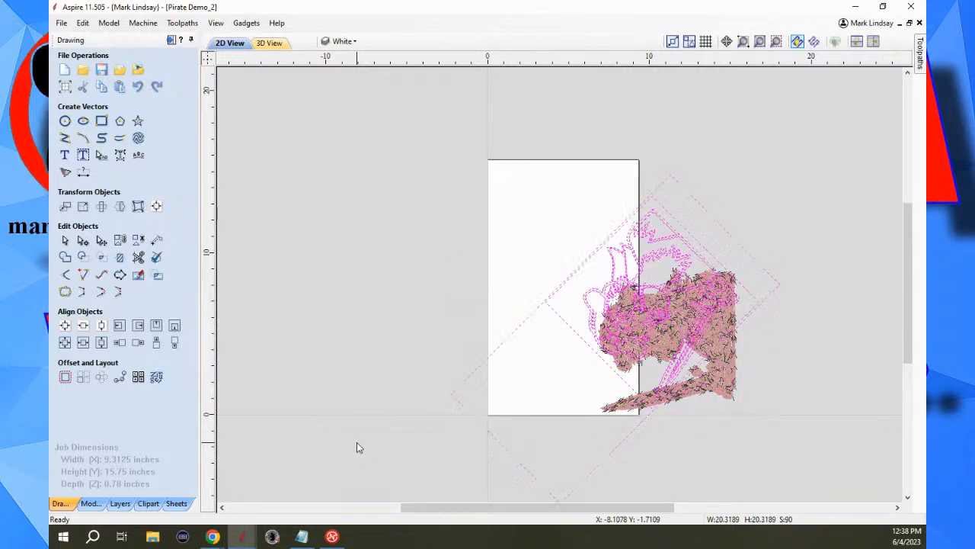
key("ctrl+z")
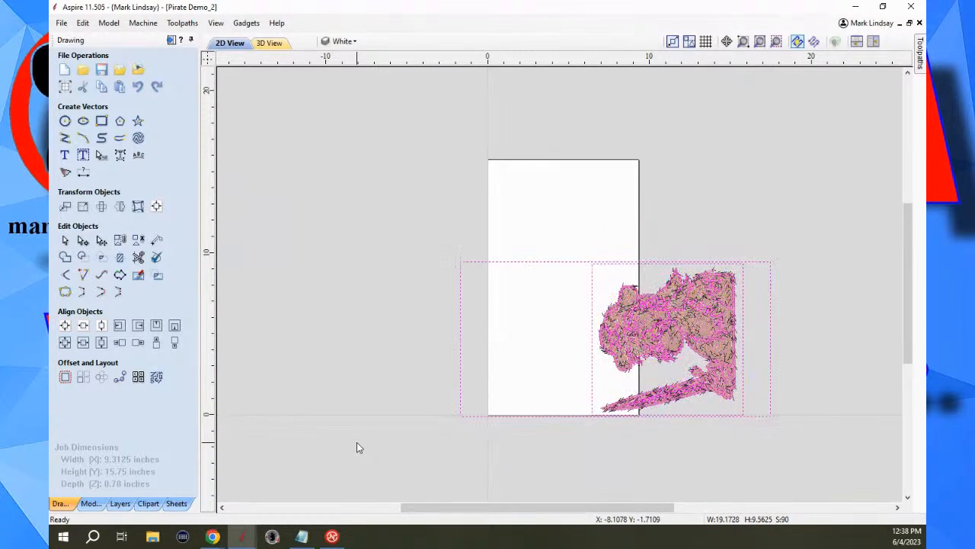
key("9")
key("9")
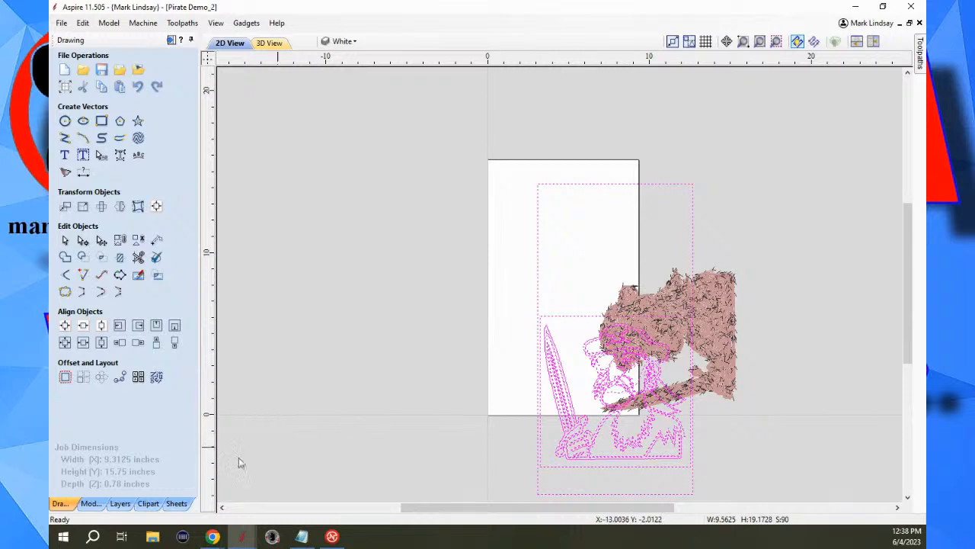
left_click(66, 326)
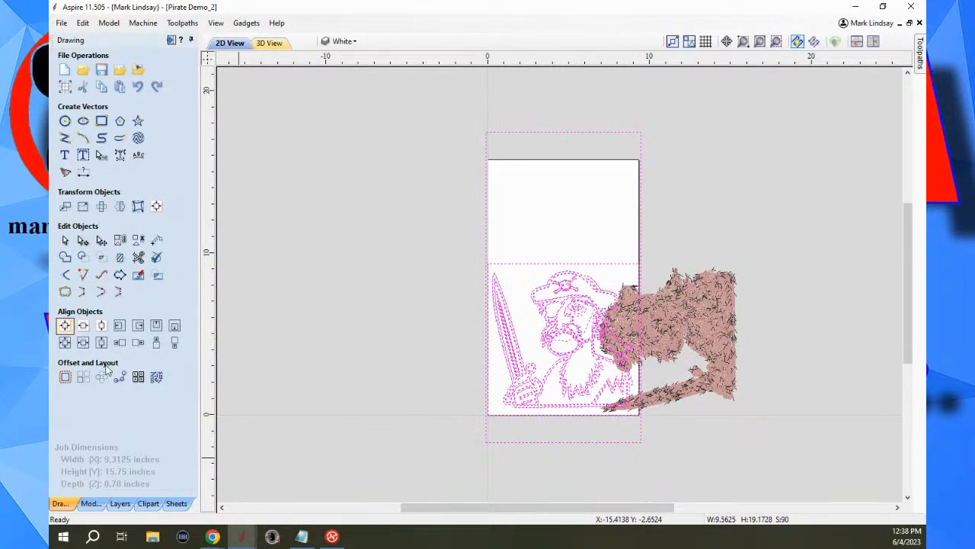
left_click(172, 40)
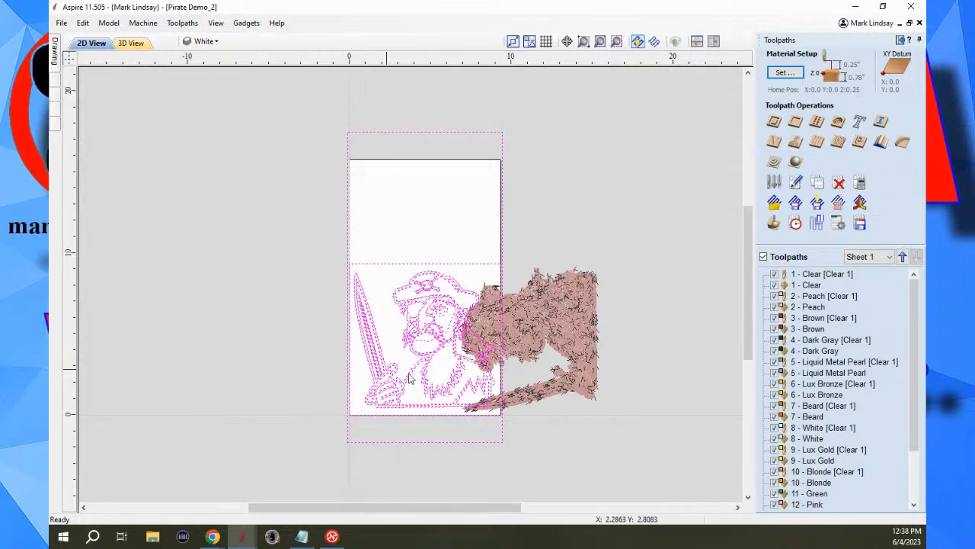
Recalculate all toolpaths for the resized job and rotated pirate artwork, and hide every toolpath in the 2D view.
left_click(861, 181)
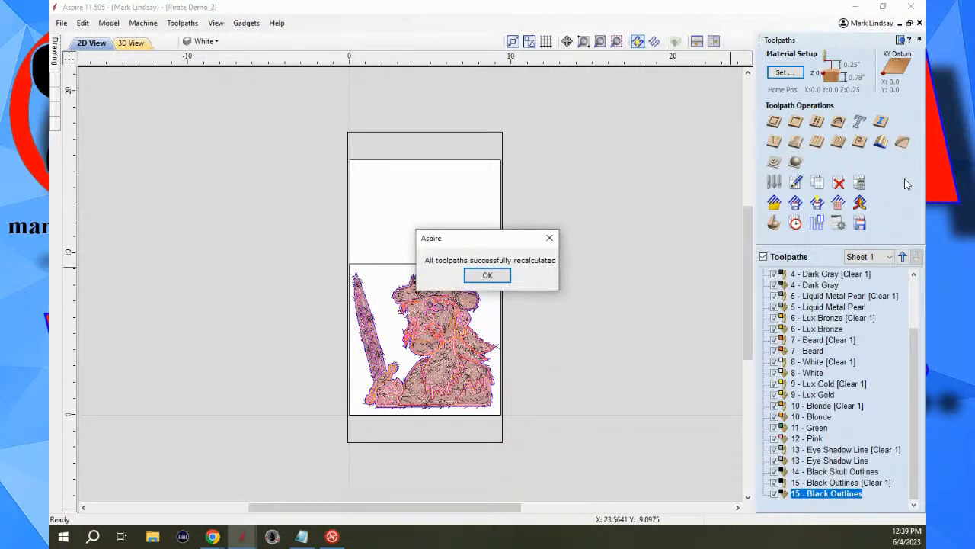
left_click(488, 276)
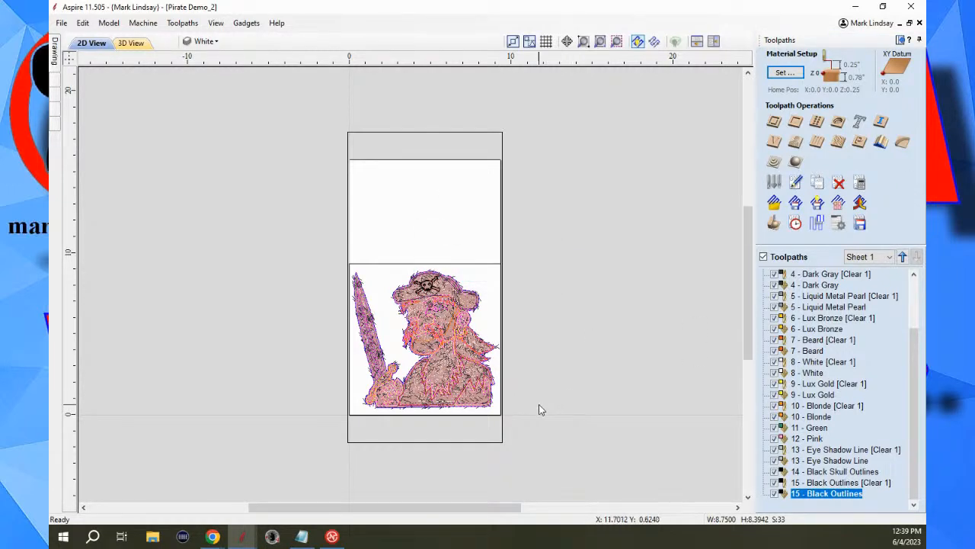
left_click(763, 256)
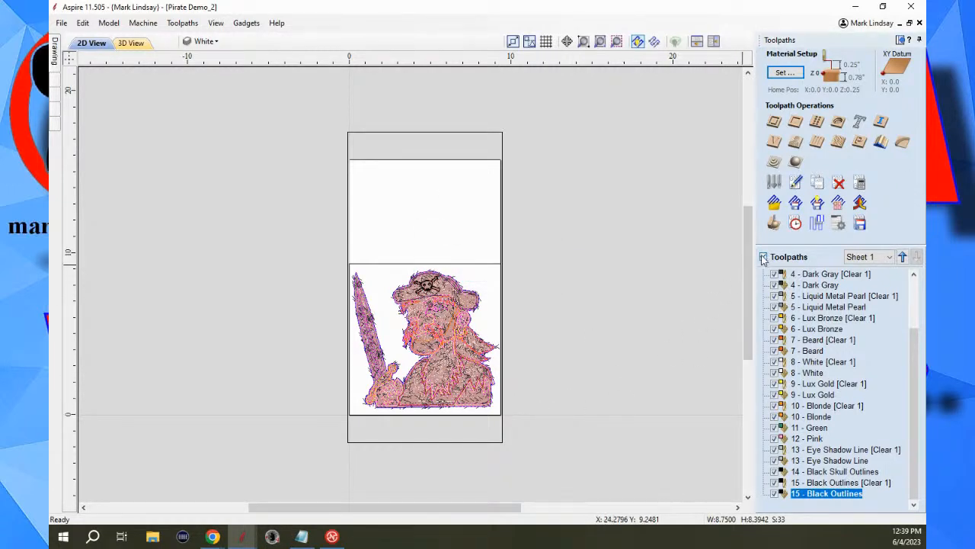
scroll(424, 373, "up", 4)
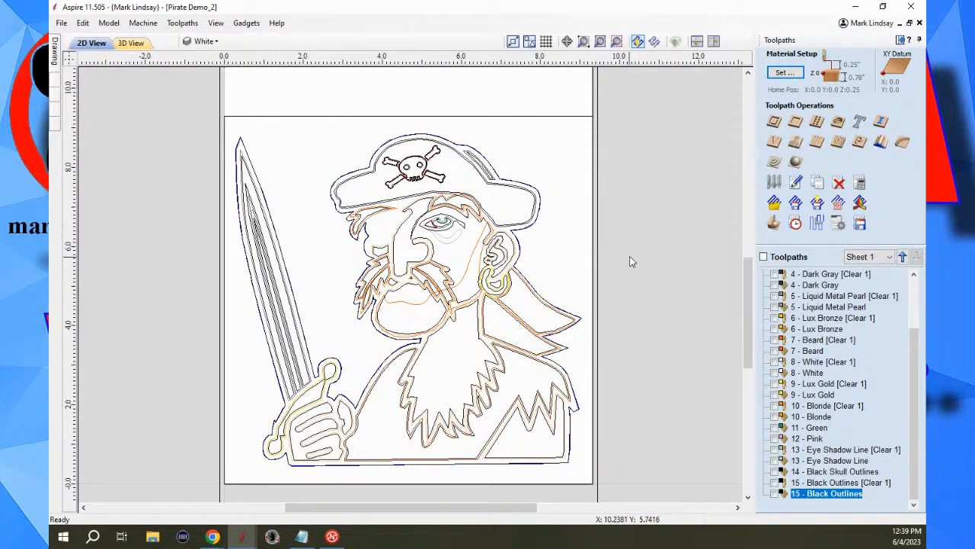
scroll(644, 279, "down", 2)
scroll(640, 279, "down", 2)
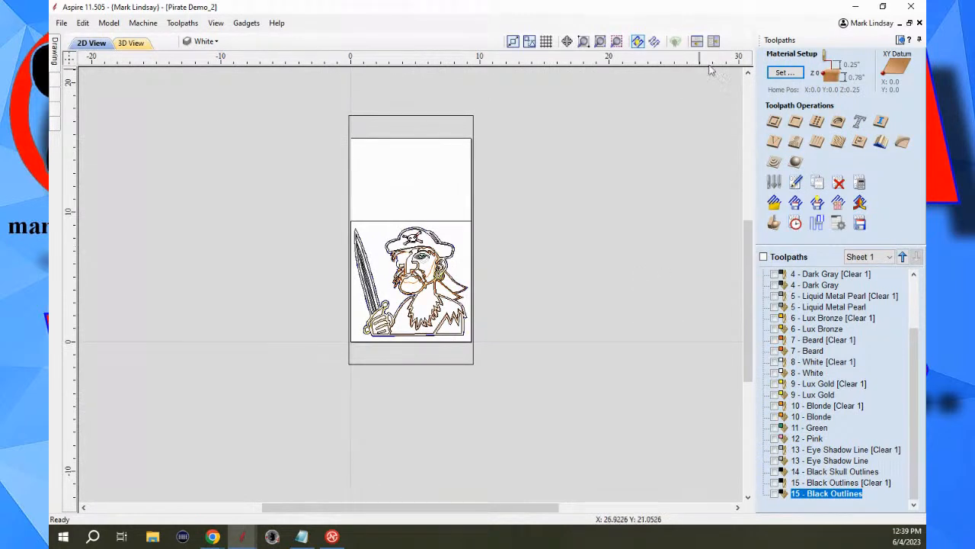
left_click(900, 39)
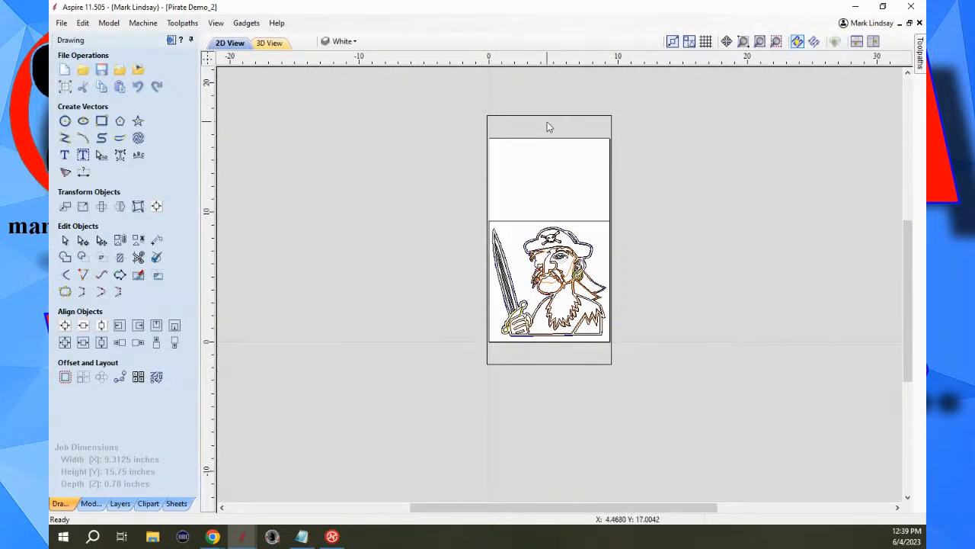
scroll(507, 115, "up", 1)
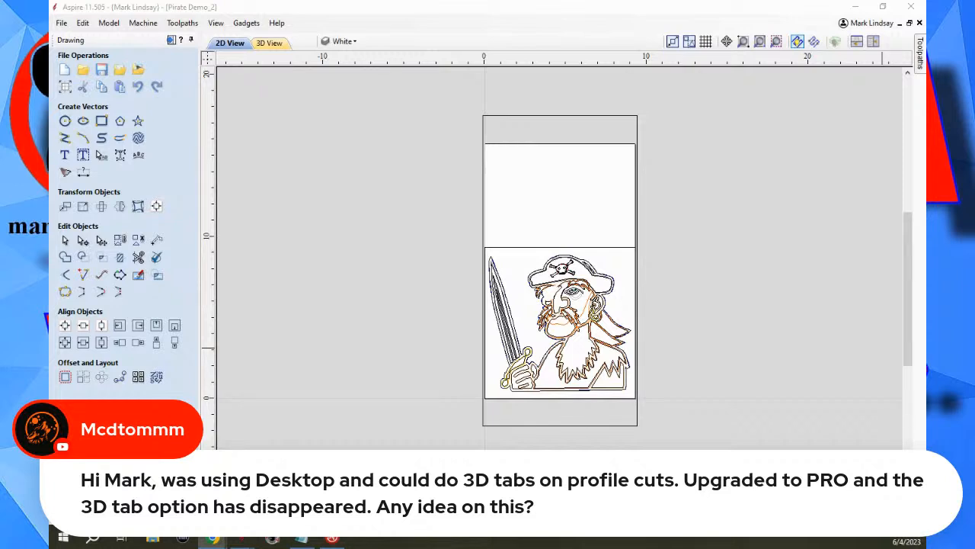
Examine the 2D Profile Toolpath settings with and without the advanced toolpath options, including the 3D tabs option, and leave the form.
left_click(170, 42)
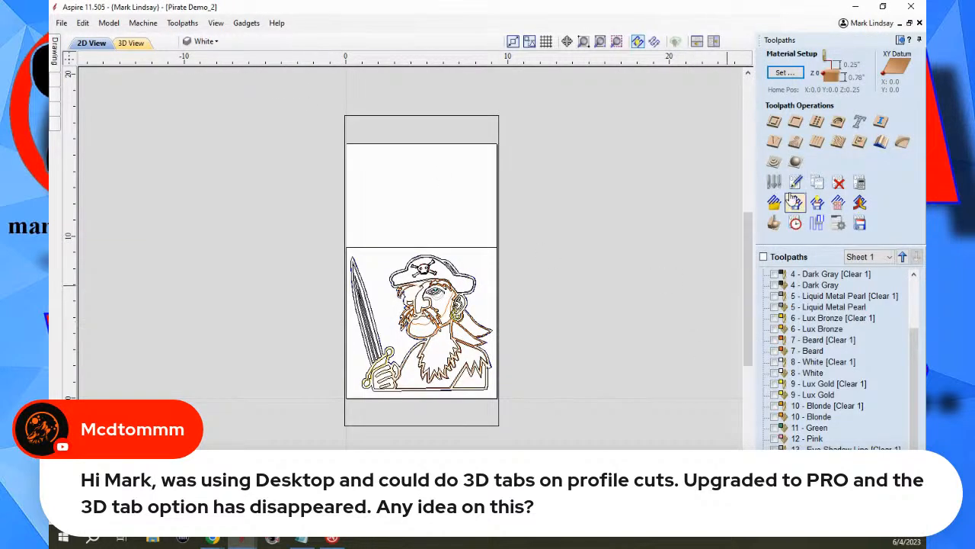
left_click(773, 124)
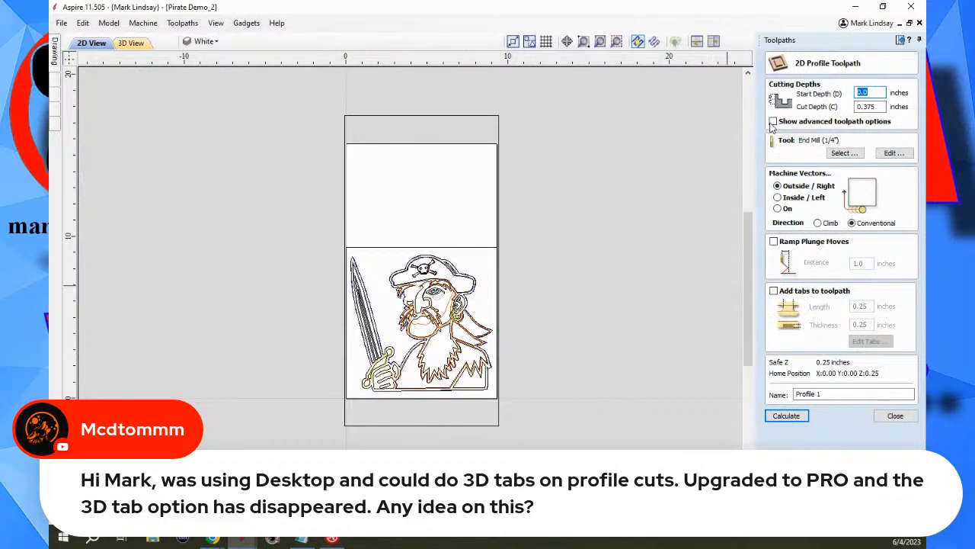
left_click(773, 122)
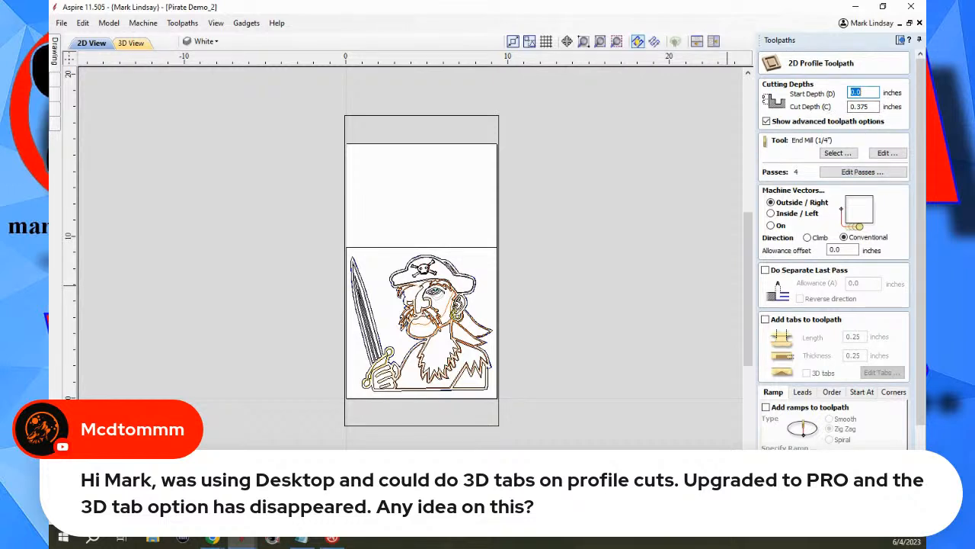
left_click(766, 122)
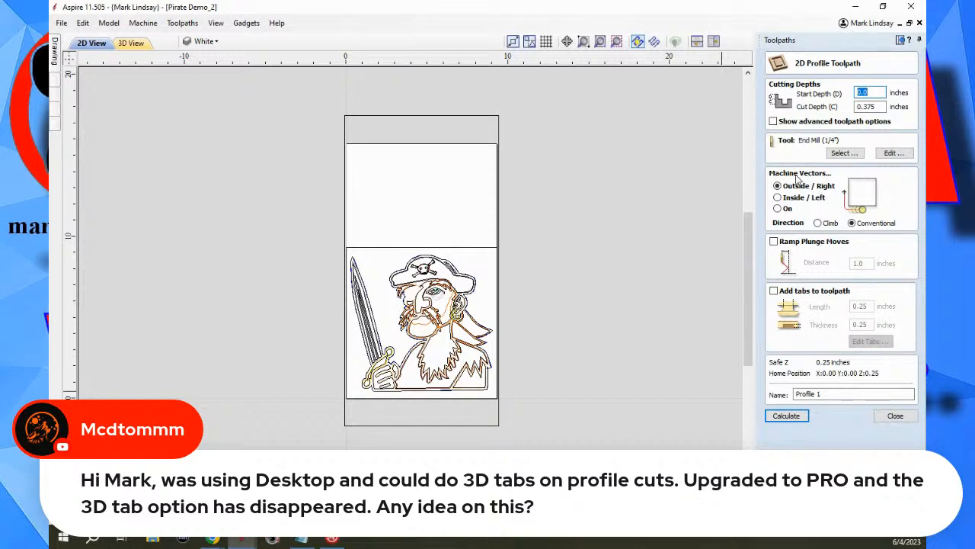
left_click(773, 121)
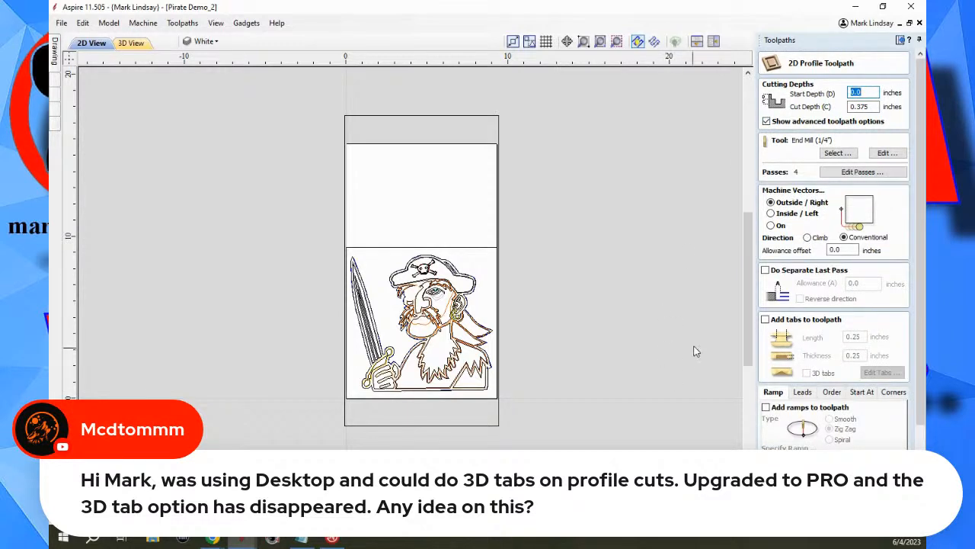
scroll(835, 247, "down", 2)
scroll(663, 389, "down", 2)
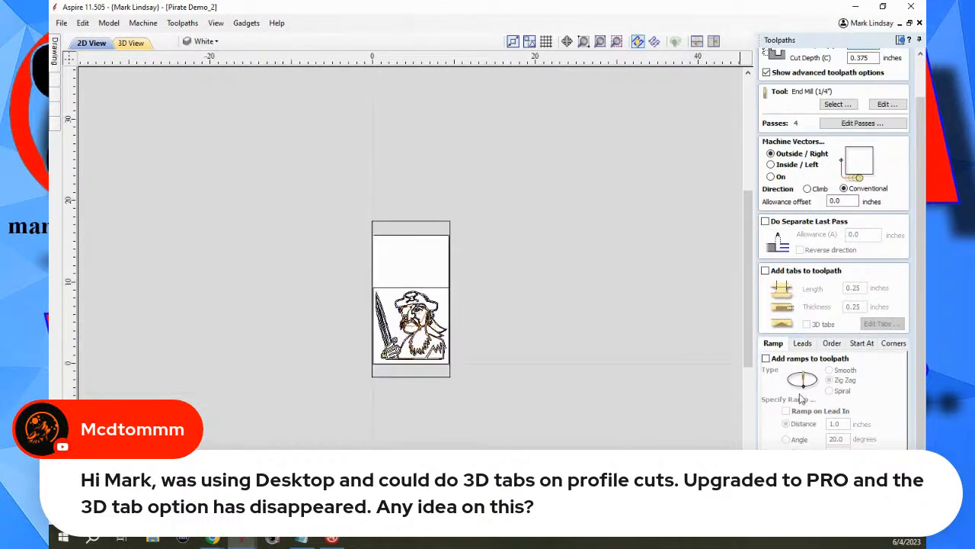
scroll(842, 424, "down", 3)
left_click(864, 515)
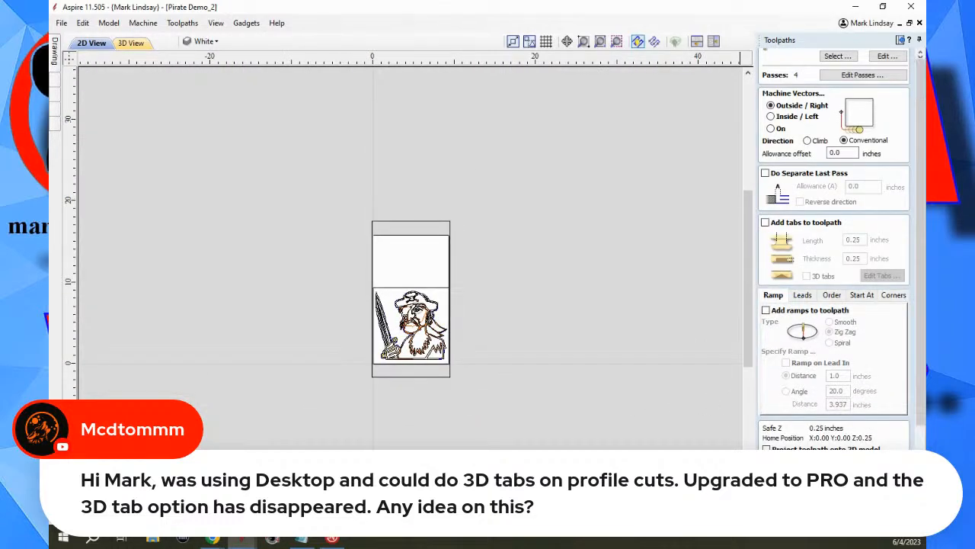
scroll(609, 323, "up", 2)
scroll(602, 304, "up", 2)
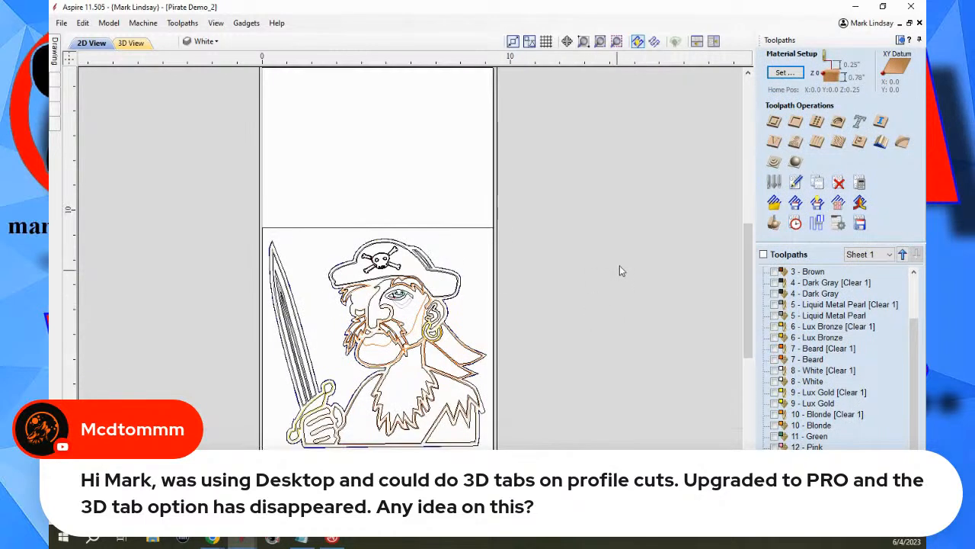
Bring up the toolpath preview in the 3D view and examine the uncut wood material up close and as a whole.
scroll(620, 269, "down", 1)
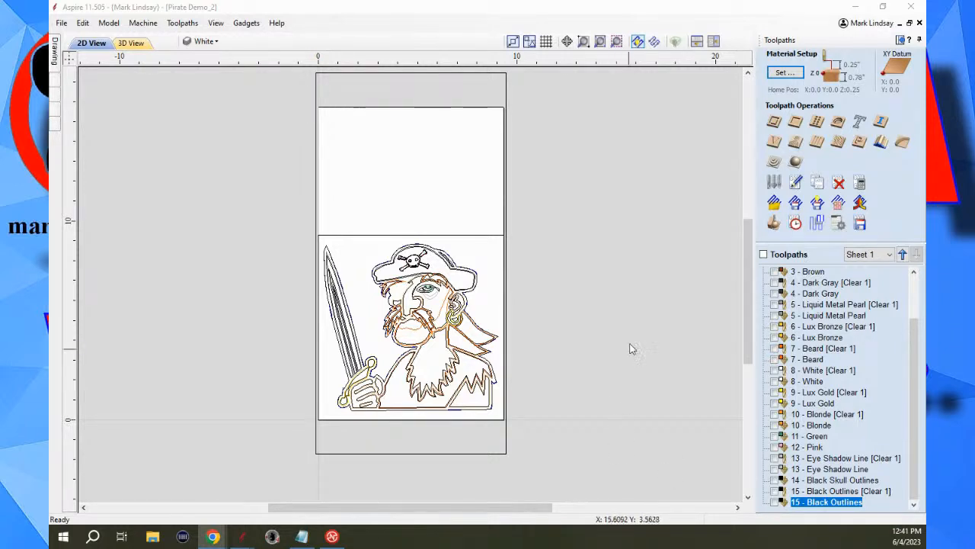
left_click(131, 43)
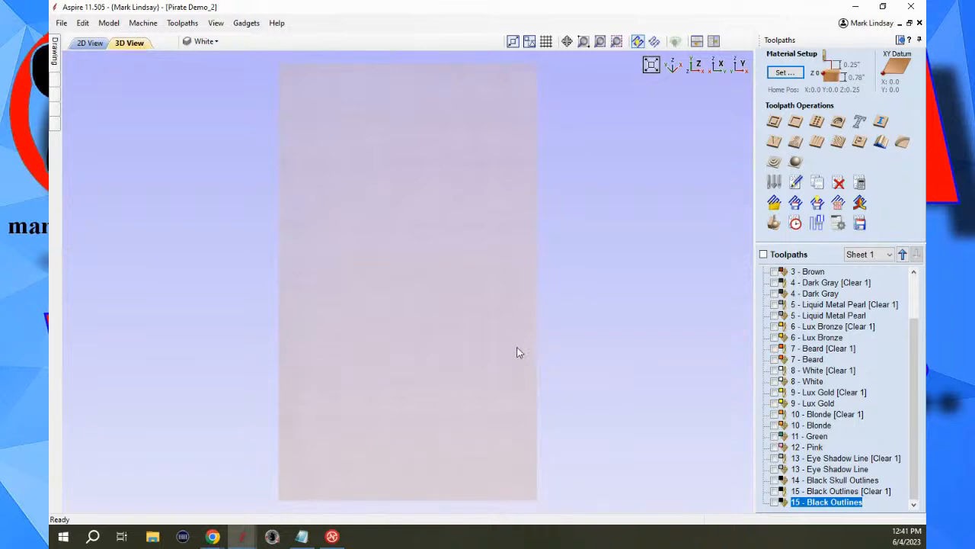
left_click(774, 223)
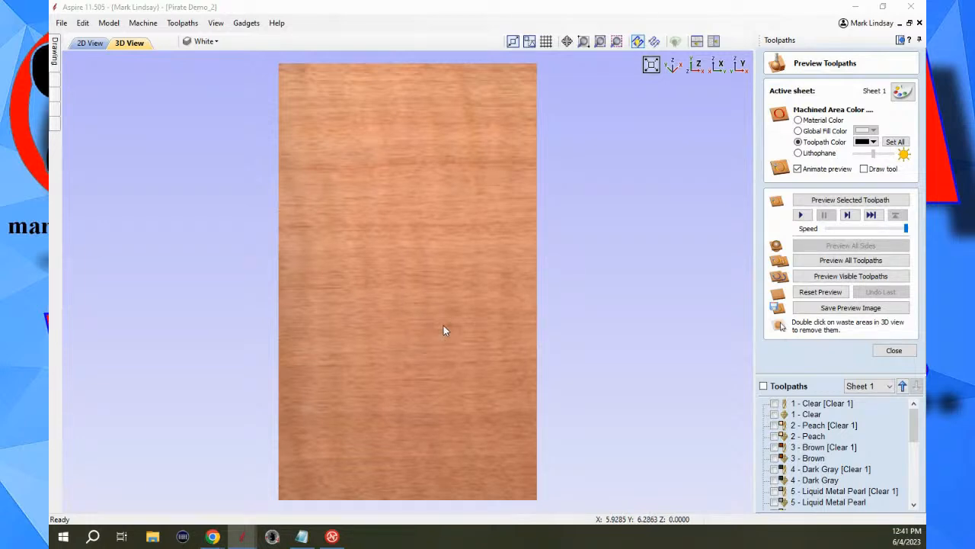
scroll(446, 329, "up", 2)
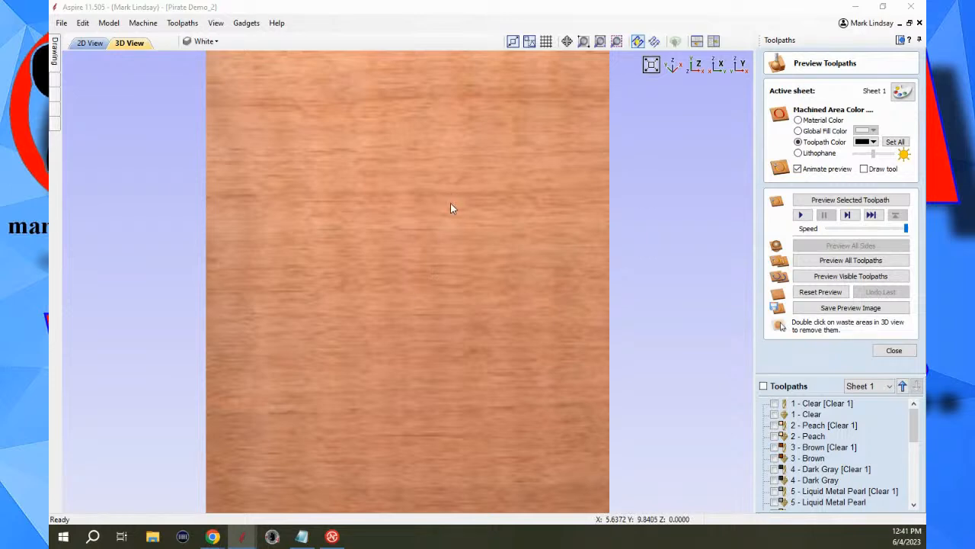
scroll(451, 208, "up", 3)
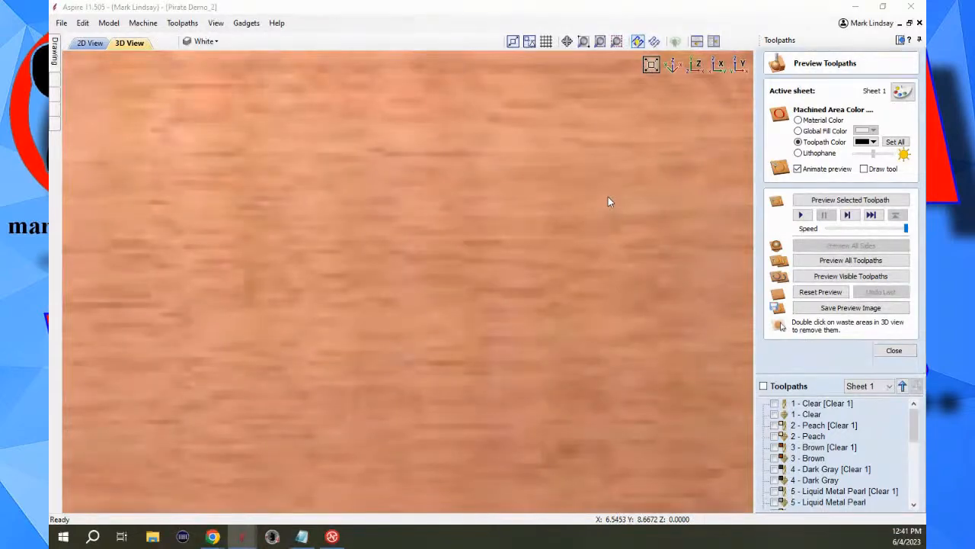
scroll(608, 199, "down", 3)
scroll(619, 220, "down", 3)
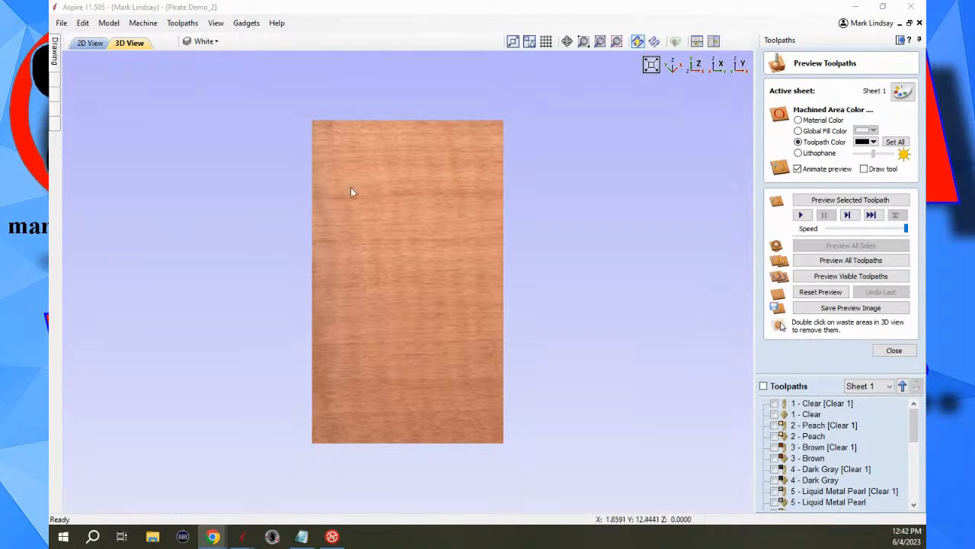
Draw three rectangles in the new 12 x 12 inch job: one about 2.6 x 2.4 inches, a tall one, and one about 7.1 x 2 inches below.
left_click(856, 5)
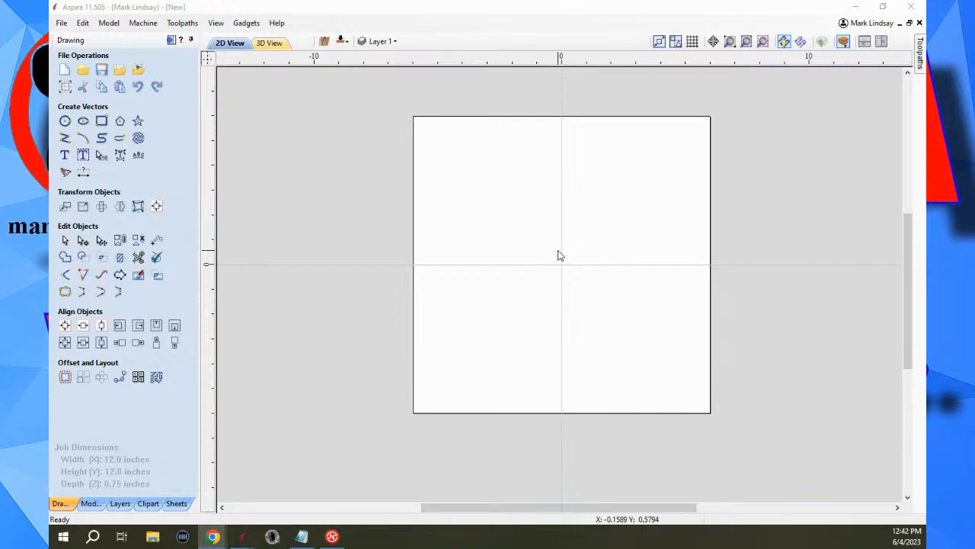
left_click(102, 121)
mouse_move(457, 163)
left_mouse_down()
mouse_move(469, 218)
mouse_move(520, 223)
left_mouse_up()
left_click_drag(621, 163, 660, 249)
mouse_move(489, 317)
left_mouse_down()
mouse_move(578, 371)
mouse_move(659, 367)
left_mouse_up()
left_click(166, 316)
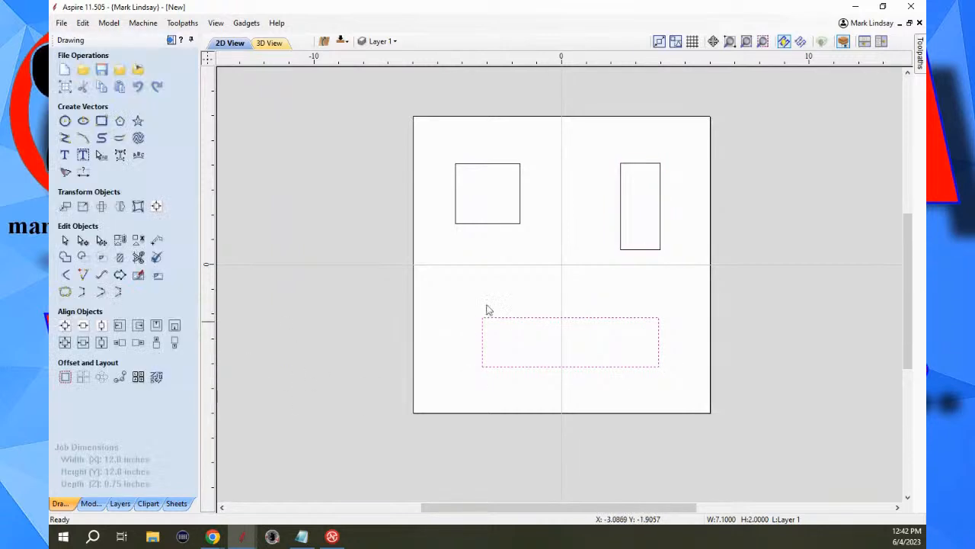
left_click(552, 271)
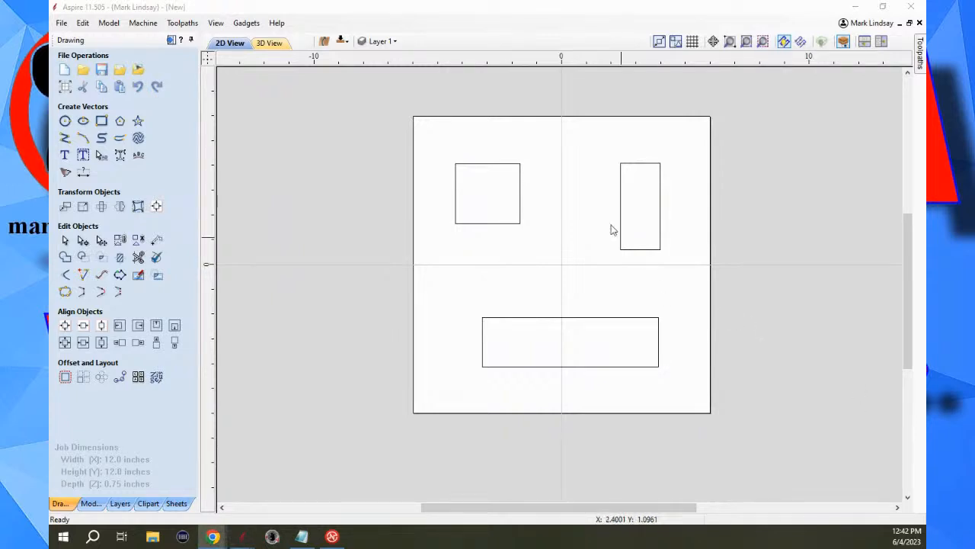
left_click(490, 307)
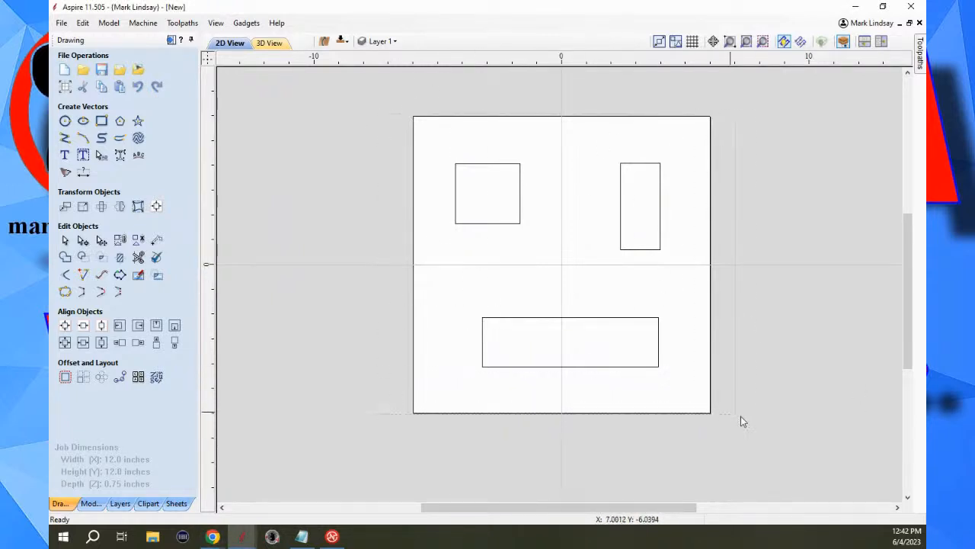
Scale all three rectangles individually to a width of 3.0 inches with X and Y linked, and undo the resizing.
key("ctrl+a")
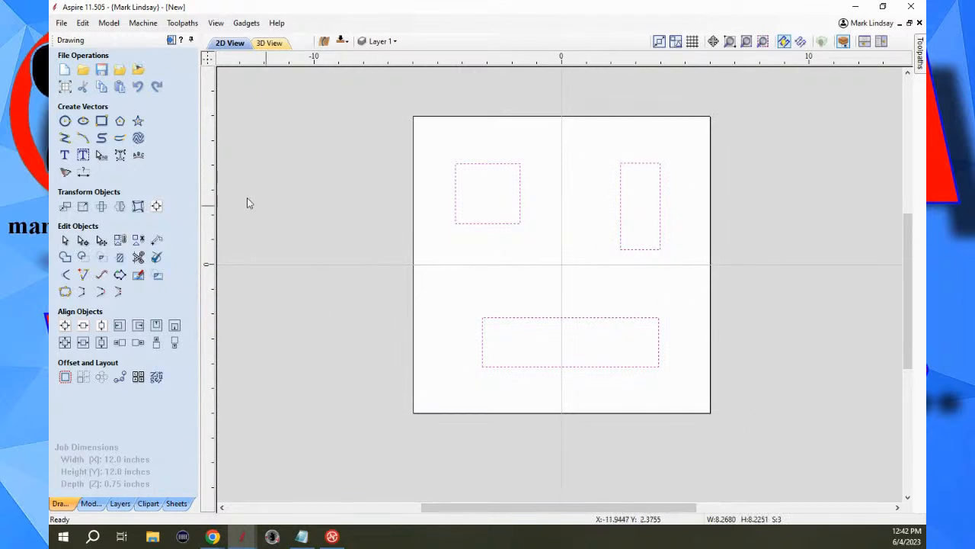
left_click(83, 207)
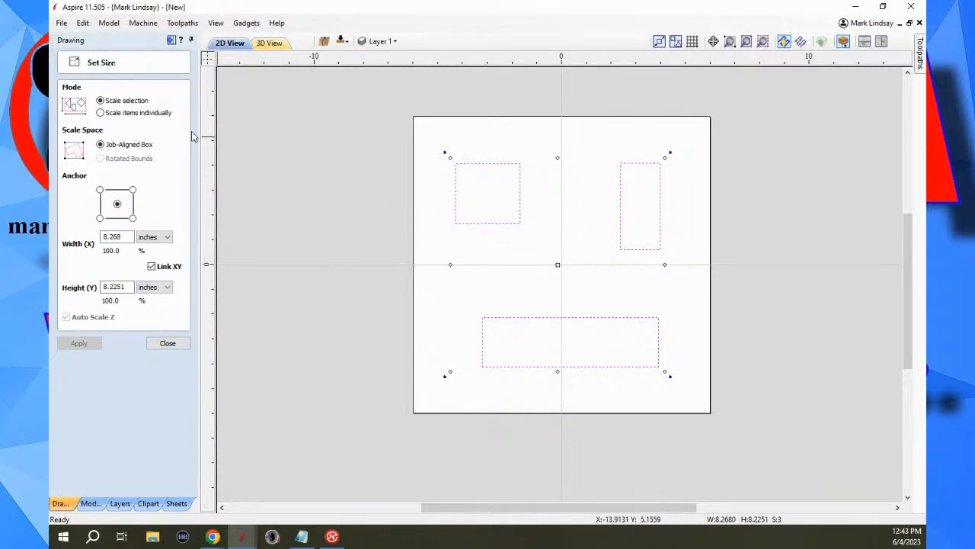
left_click(101, 112)
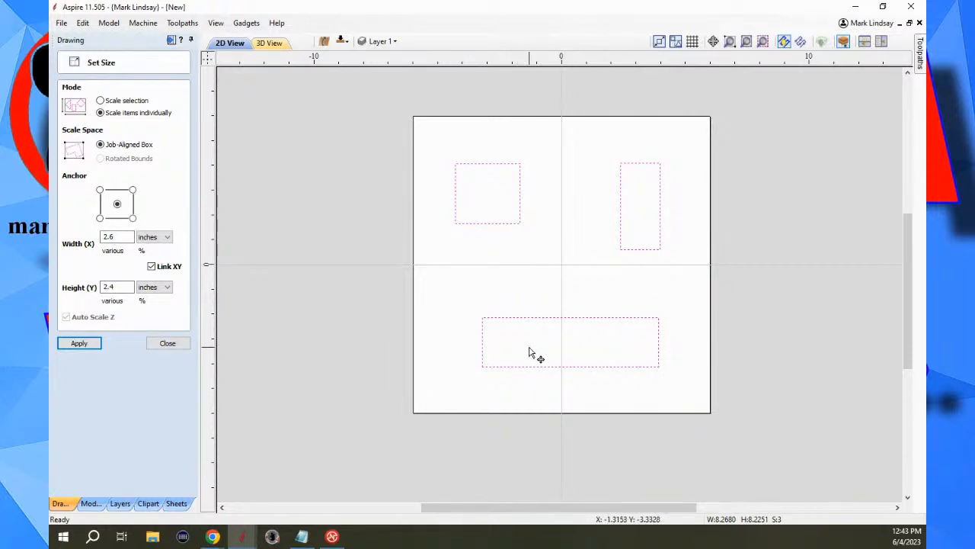
left_click(117, 237)
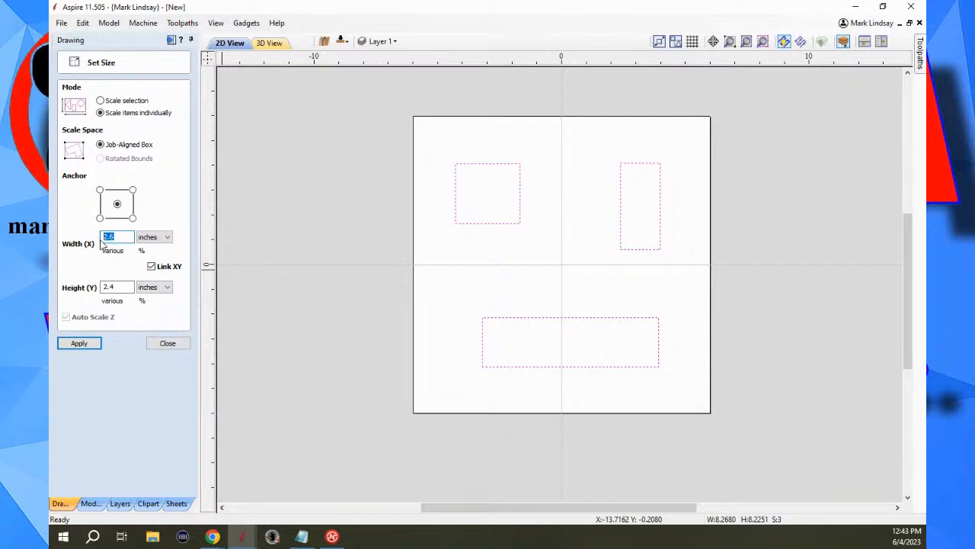
type("3.")
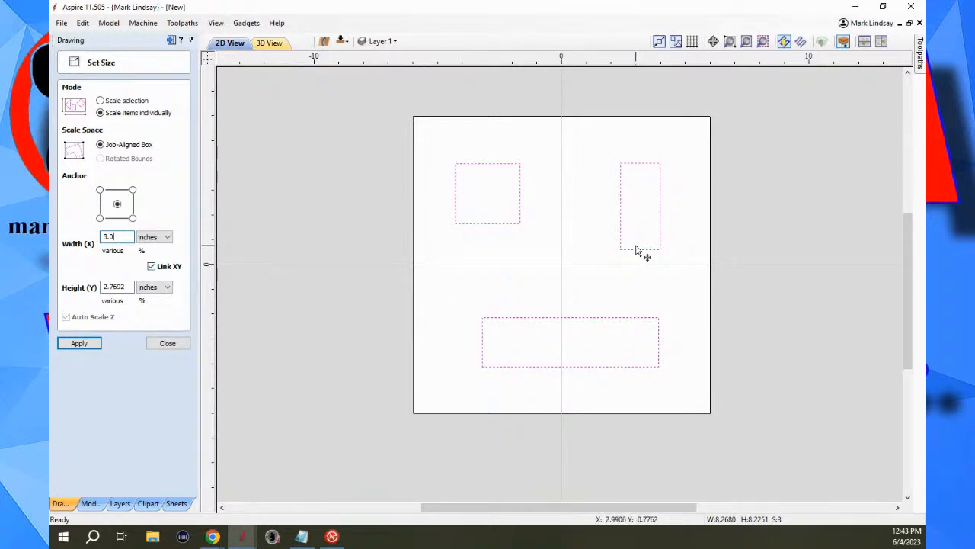
left_click(79, 344)
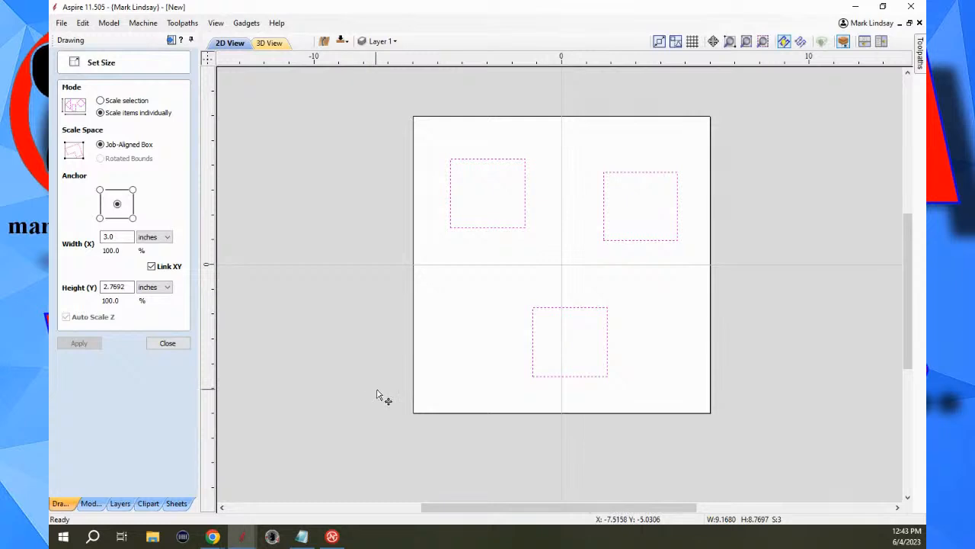
key("ctrl+z")
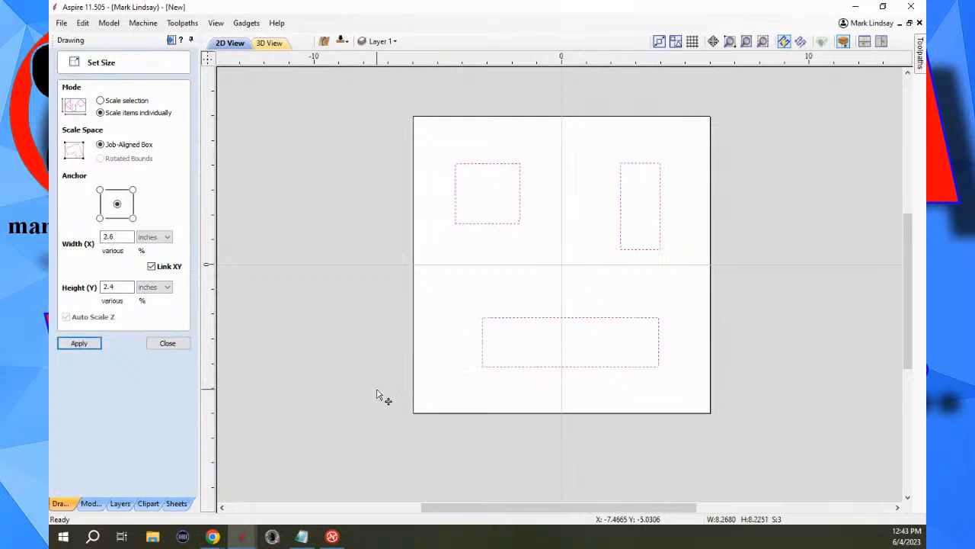
left_click(171, 345)
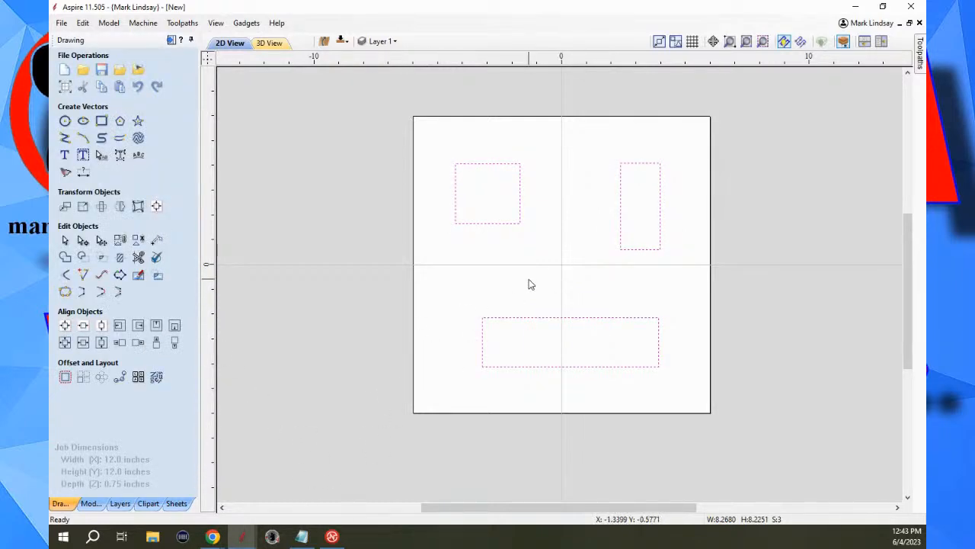
Move all three rectangles together horizontally off the material, past its right edge, and deselect them.
key("ctrl+a")
scroll(340, 303, "down", 2)
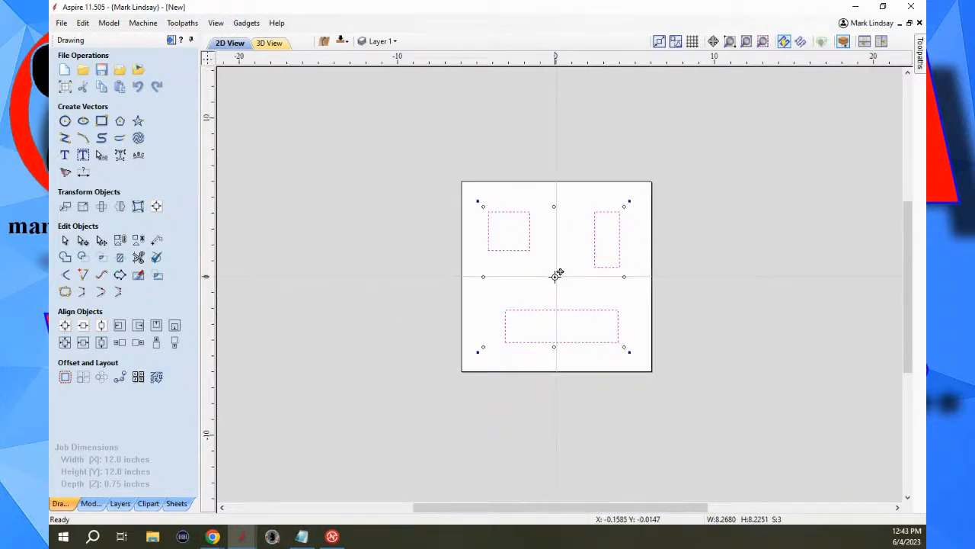
left_click_drag(557, 274, 796, 274)
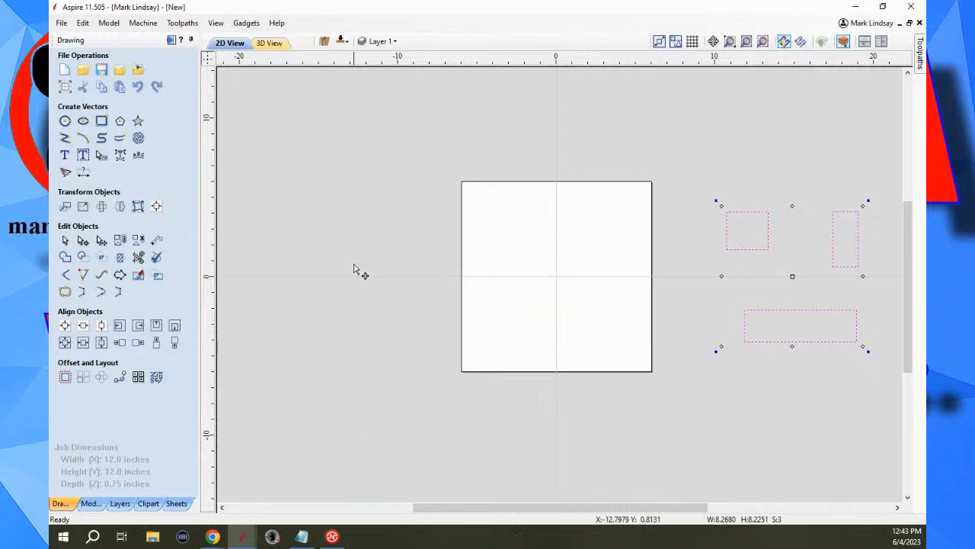
left_click(354, 338)
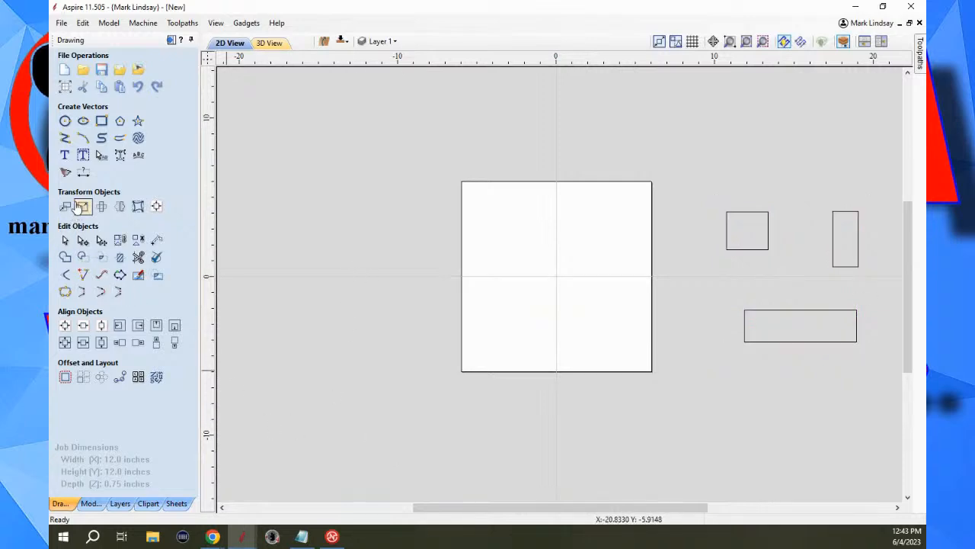
Draw three 2.0 x 2.0 inch squares on the material: one in each upper quadrant and one in the lower-left quadrant.
left_click(102, 121)
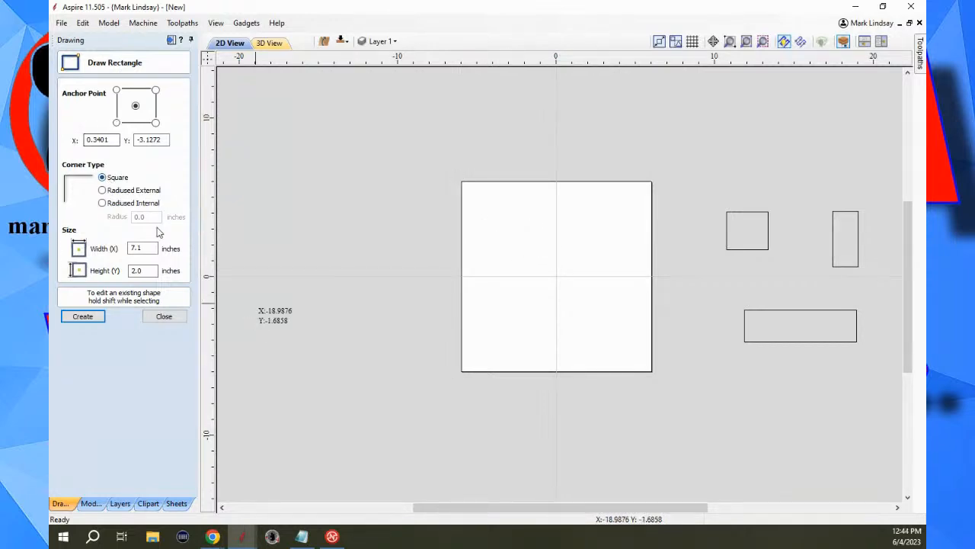
double_click(148, 253)
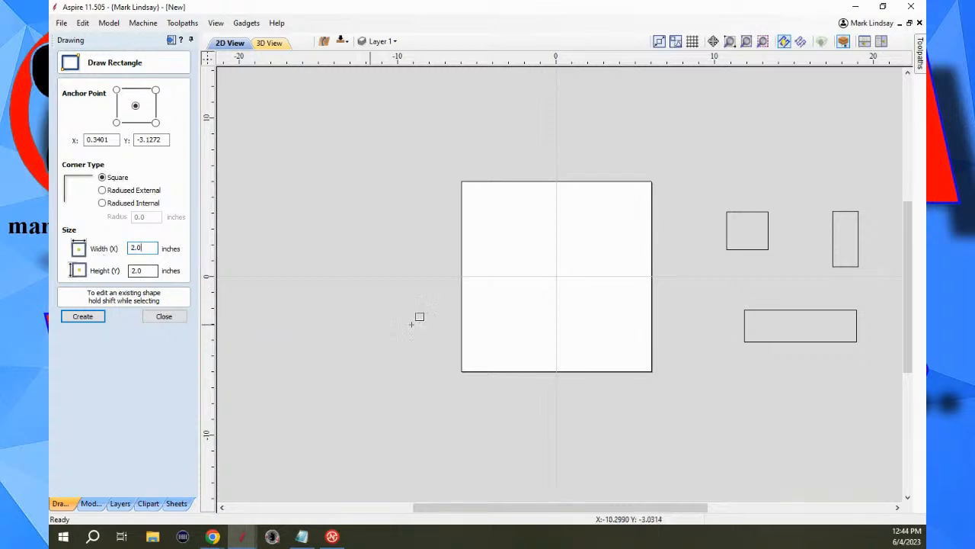
left_click(512, 230)
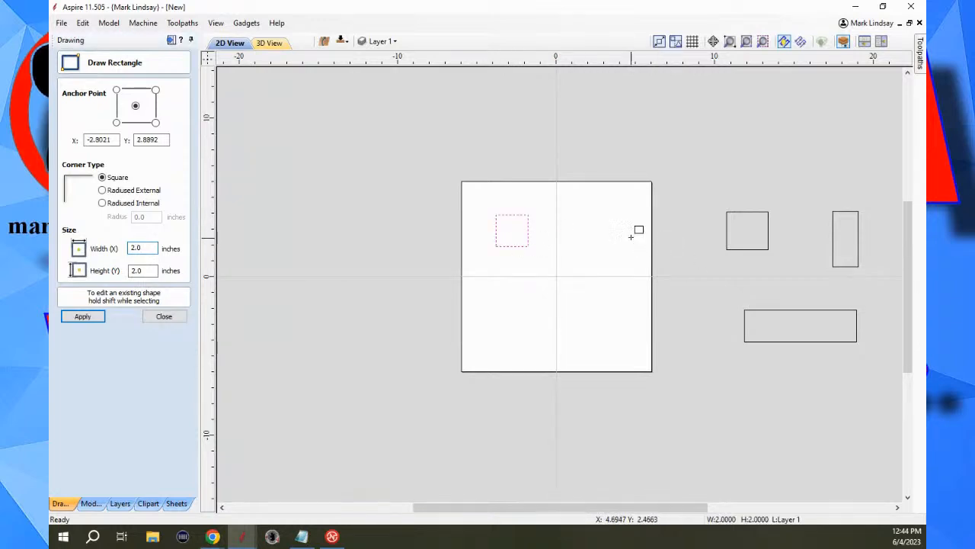
left_click(607, 237)
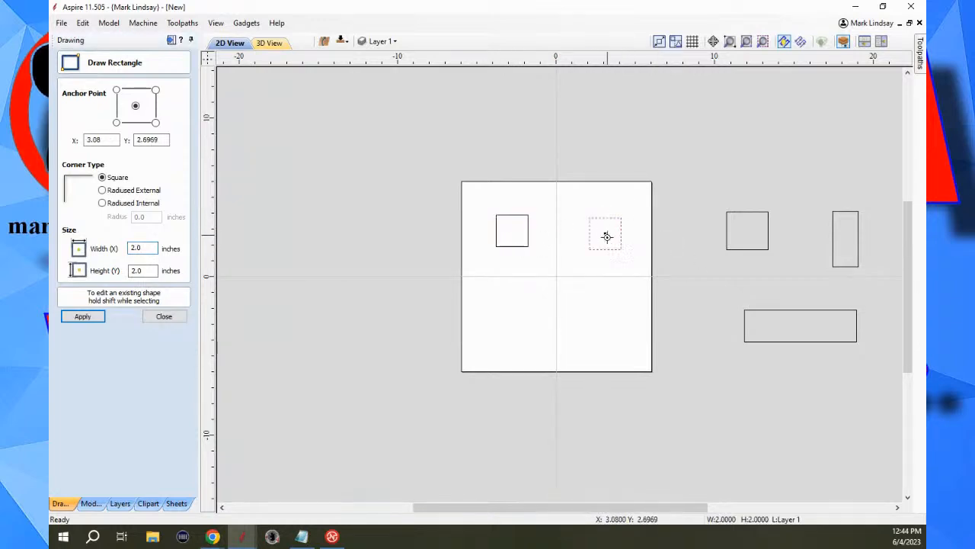
left_click(515, 326)
left_click(165, 317)
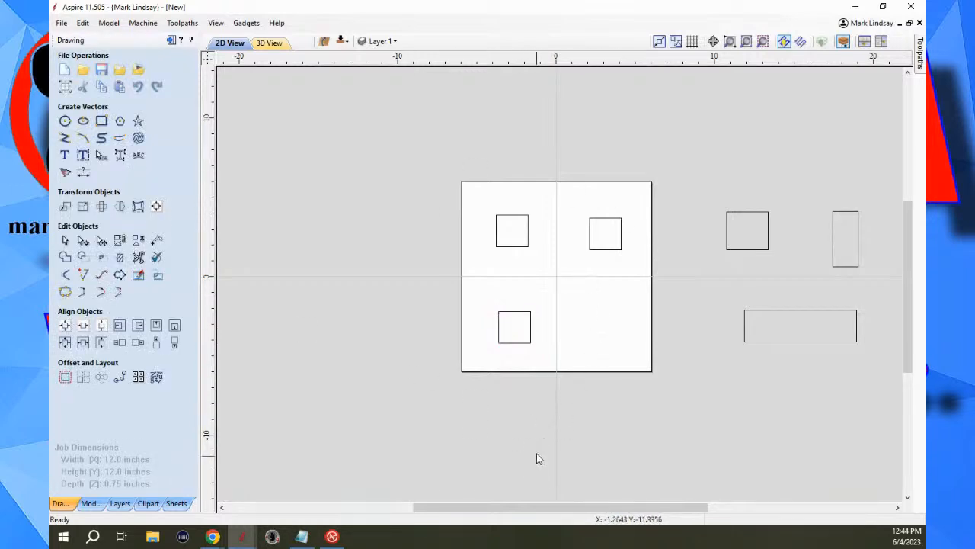
Scale the three squares on the material individually to a width of 3.0 inches with X and Y linked, and undo the resizing.
left_click_drag(480, 194, 665, 384)
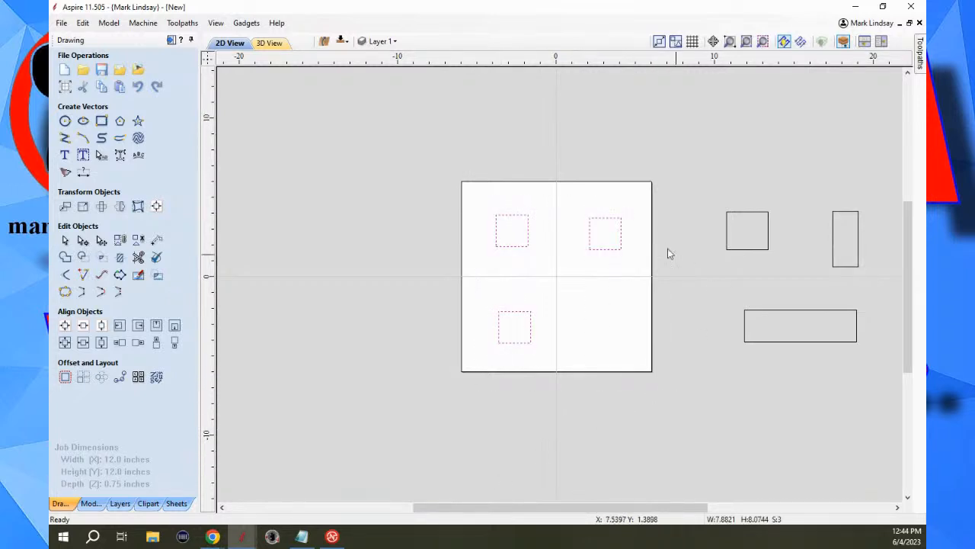
left_click(82, 205)
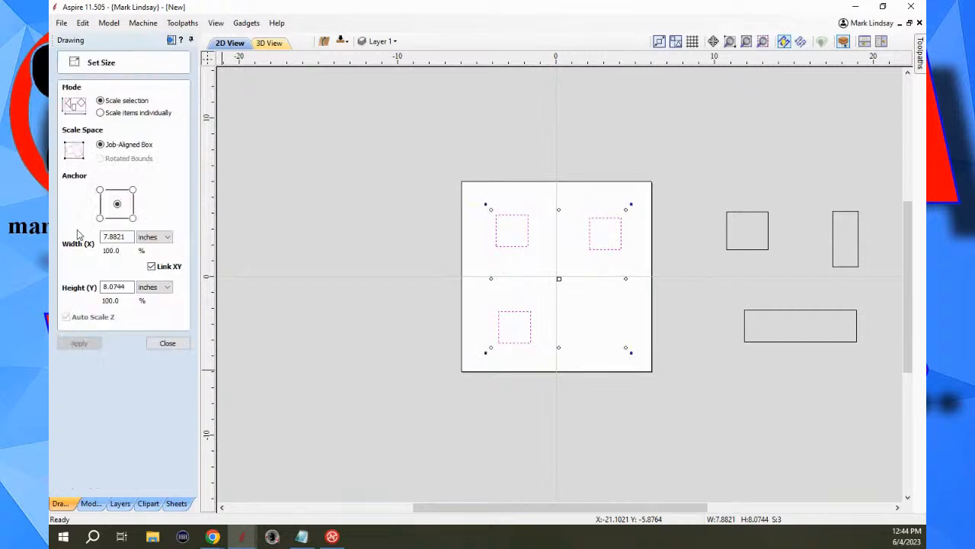
left_click(100, 112)
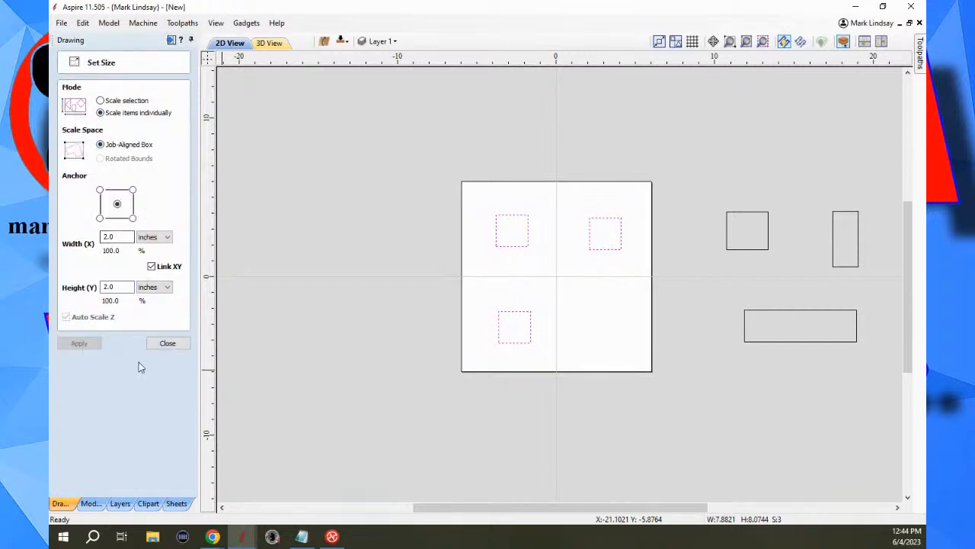
left_click_drag(129, 237, 78, 235)
type("3")
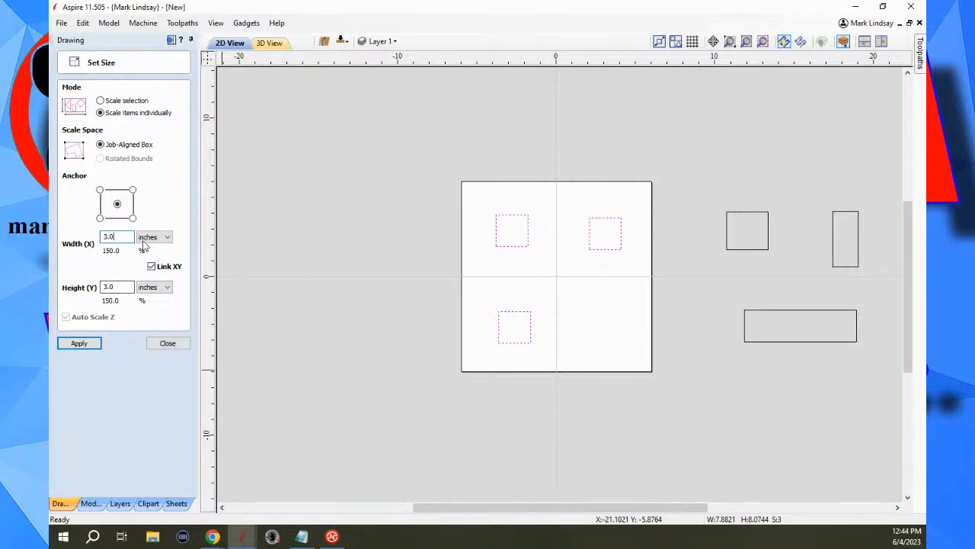
left_click(78, 343)
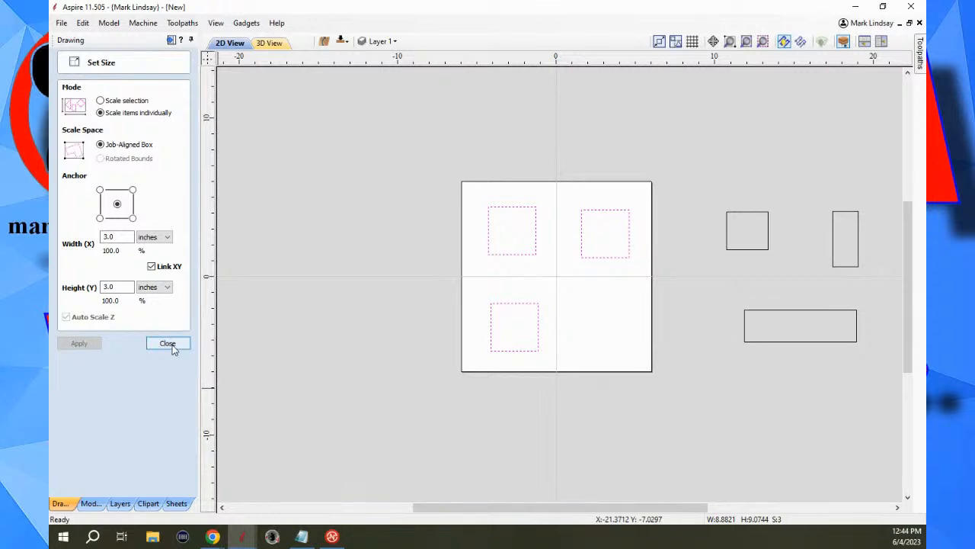
key("ctrl+z")
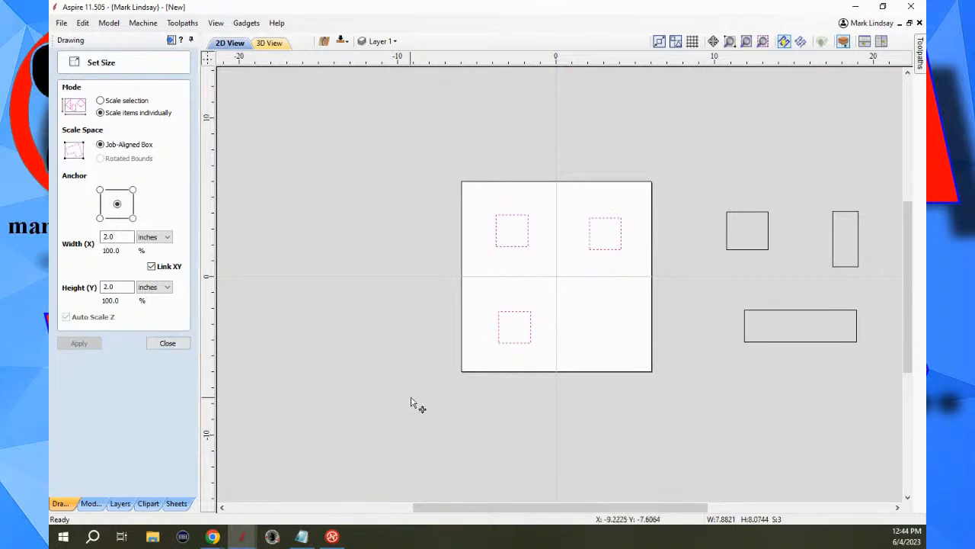
Scale the three squares as one selection to an overall height of 9.0 inches with X and Y linked, and deselect them.
left_click(101, 102)
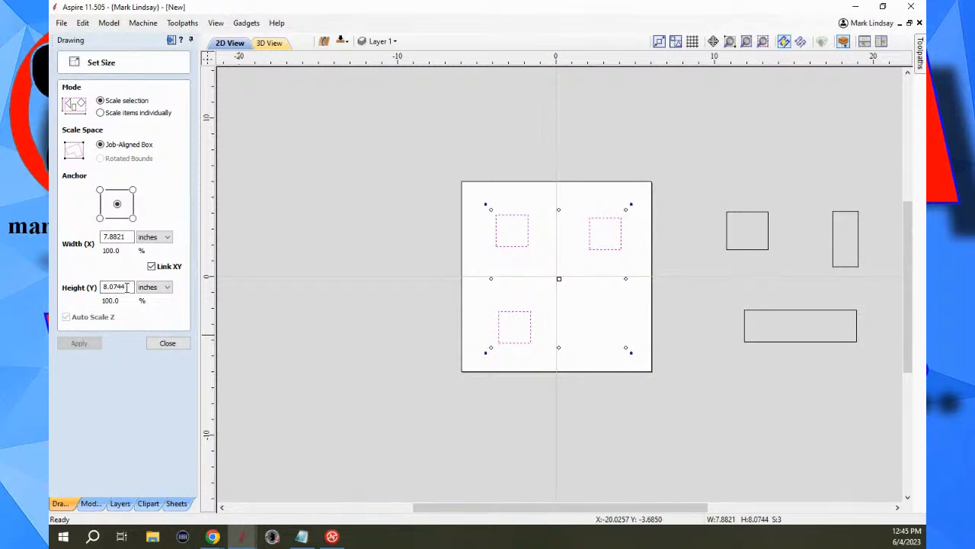
left_click_drag(129, 286, 78, 287)
type("9")
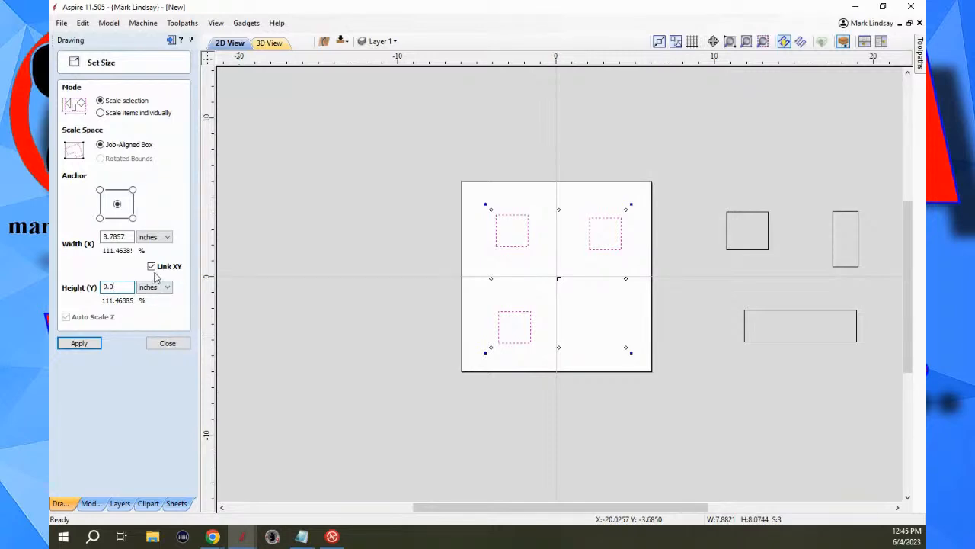
left_click(79, 345)
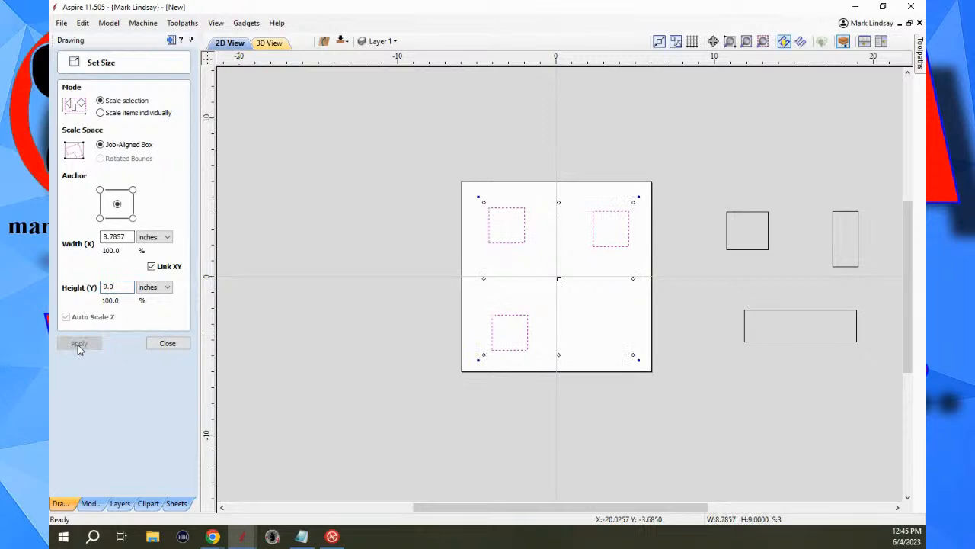
left_click(167, 344)
left_click(576, 317)
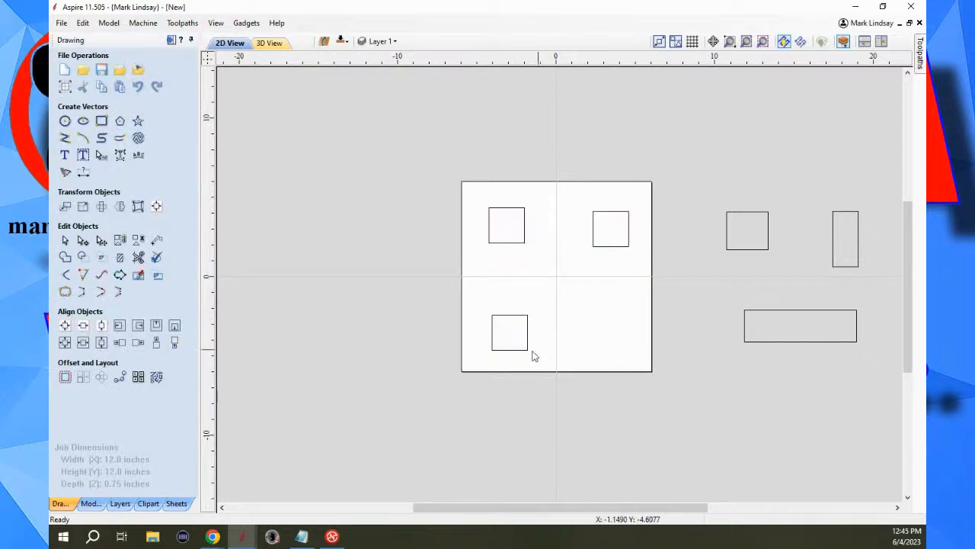
Check the size of the lower-left square with Set Size, and undo the group scaling while keeping all three squares.
left_click(509, 350)
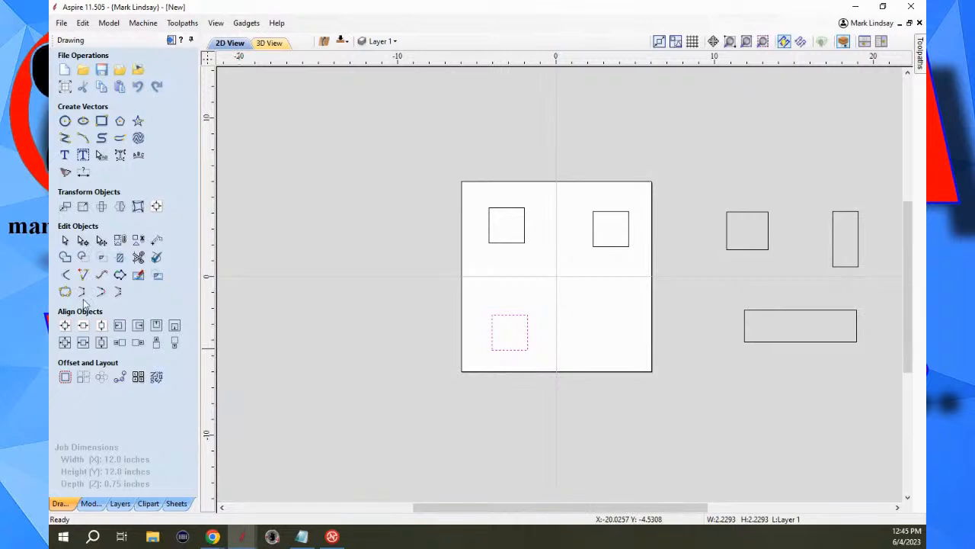
left_click(83, 207)
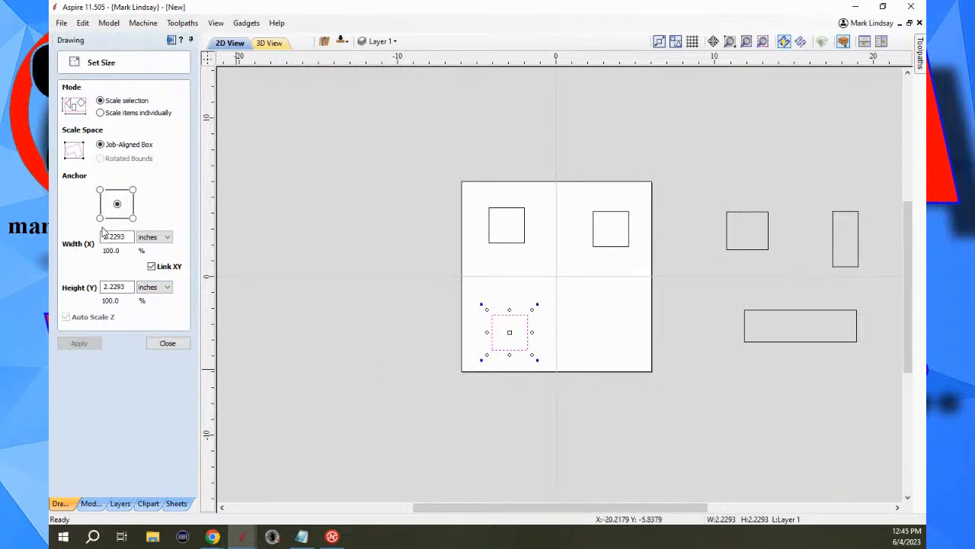
key("ctrl+z")
key("ctrl+z")
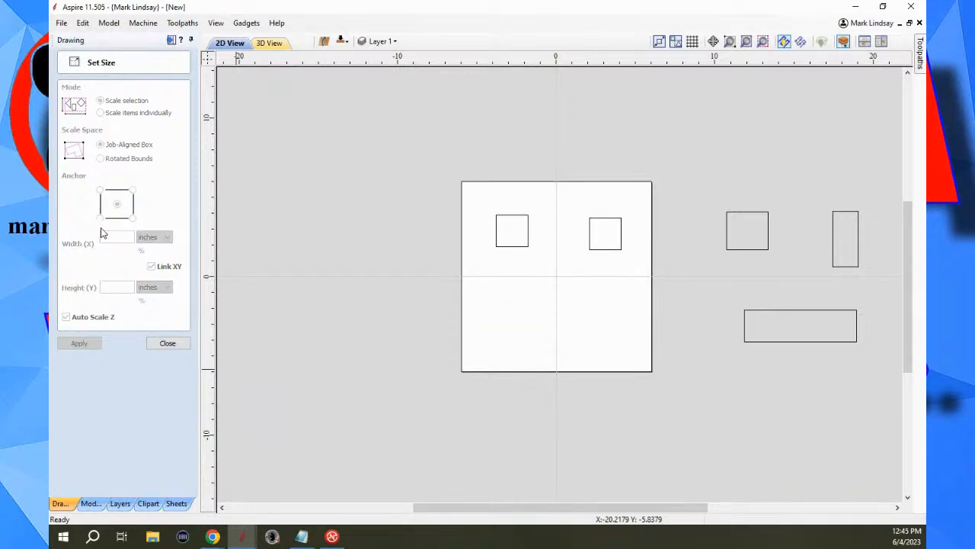
key("ctrl+y")
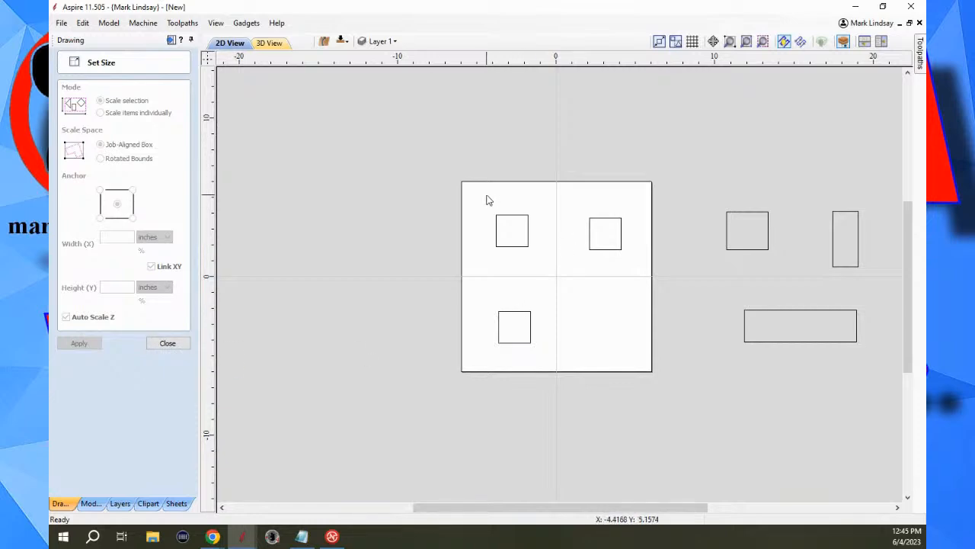
Try to scale the three squares individually to a width of 3.0 inches from their lower-left corner anchor, and deselect them.
left_click_drag(483, 196, 632, 365)
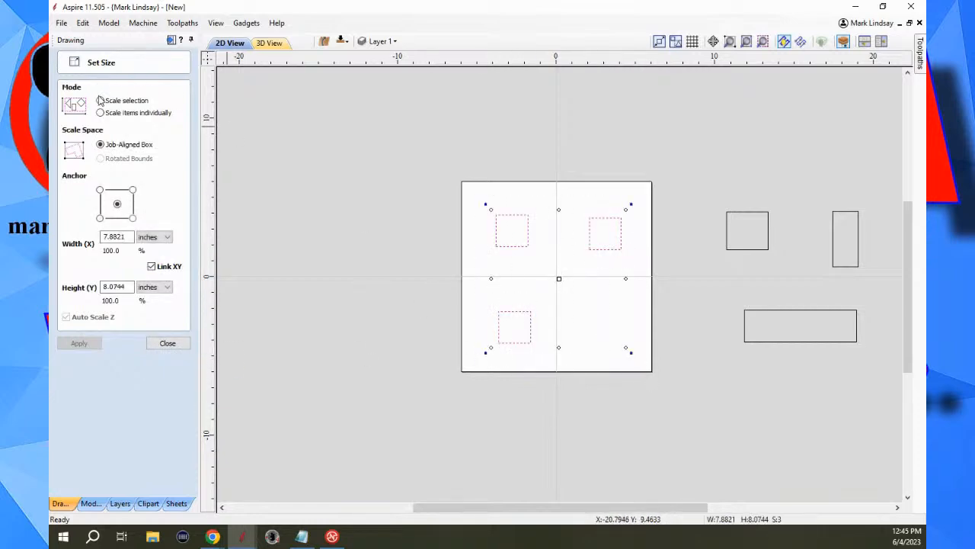
left_click(101, 113)
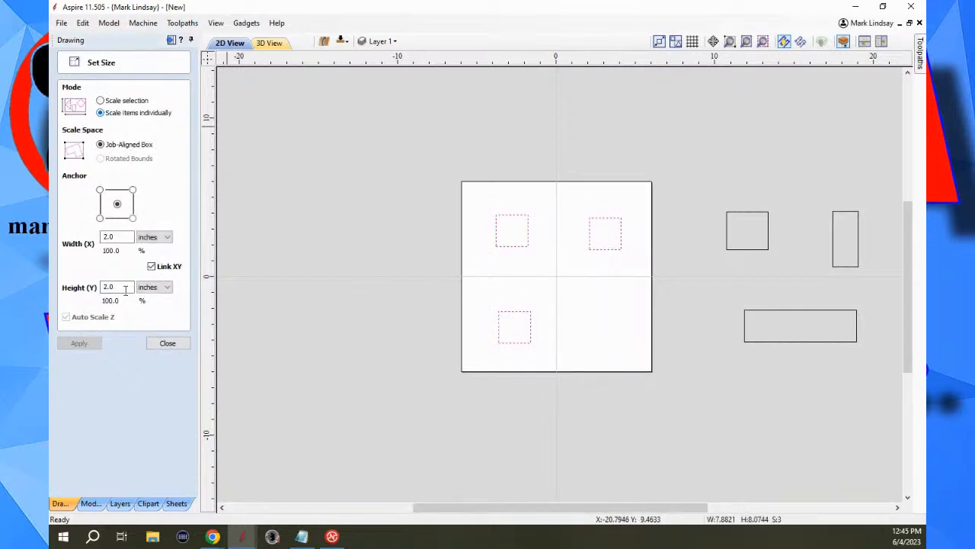
left_click(120, 237)
left_click_drag(120, 236, 67, 245)
type("3.")
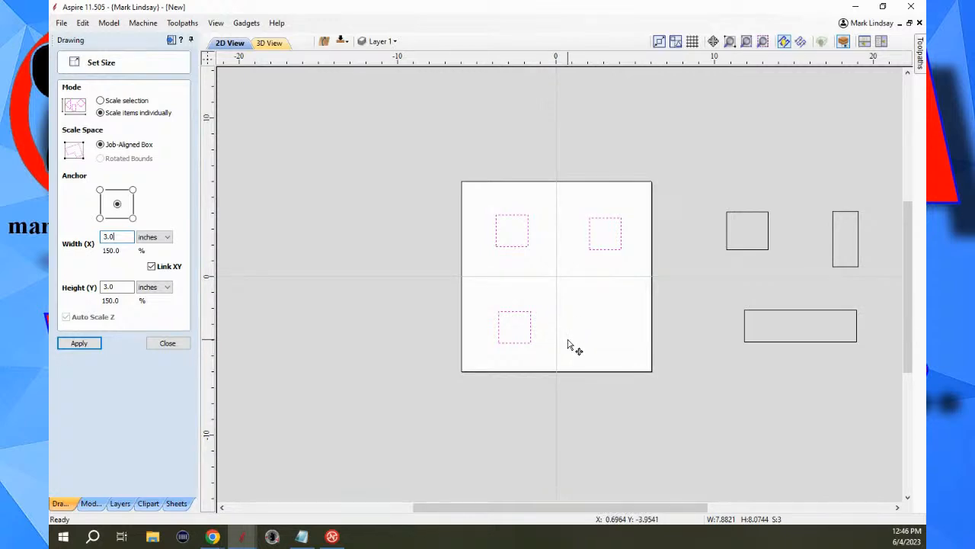
left_click(100, 219)
left_click(167, 343)
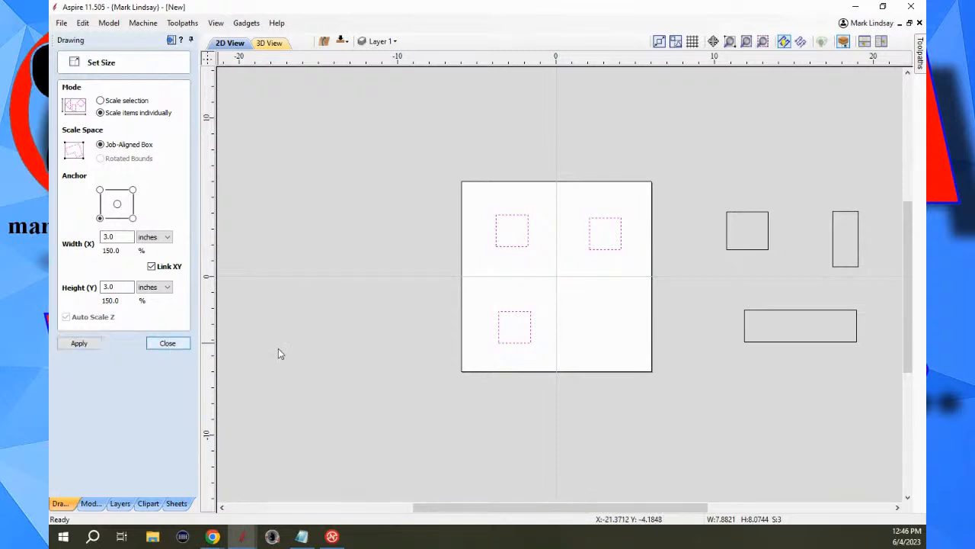
left_click(603, 341)
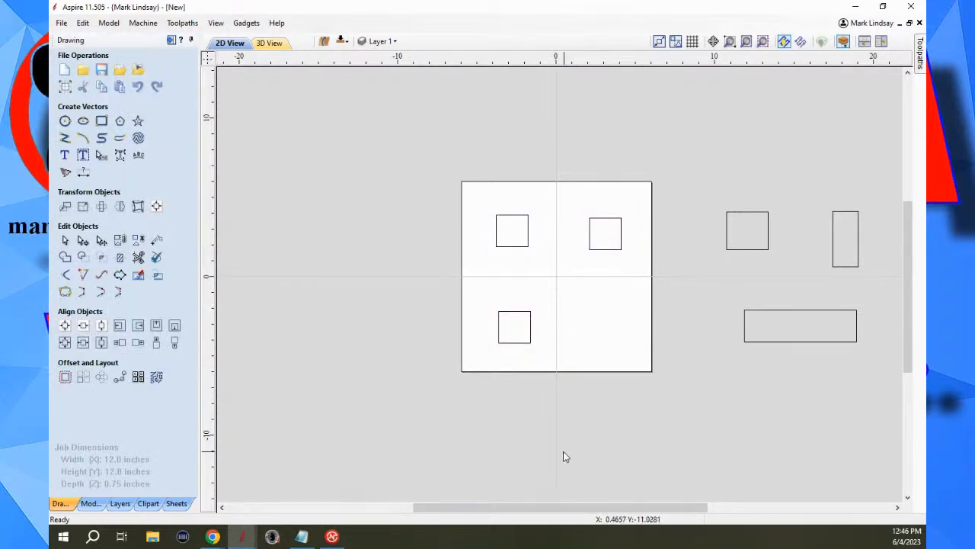
scroll(568, 385, "down", 1)
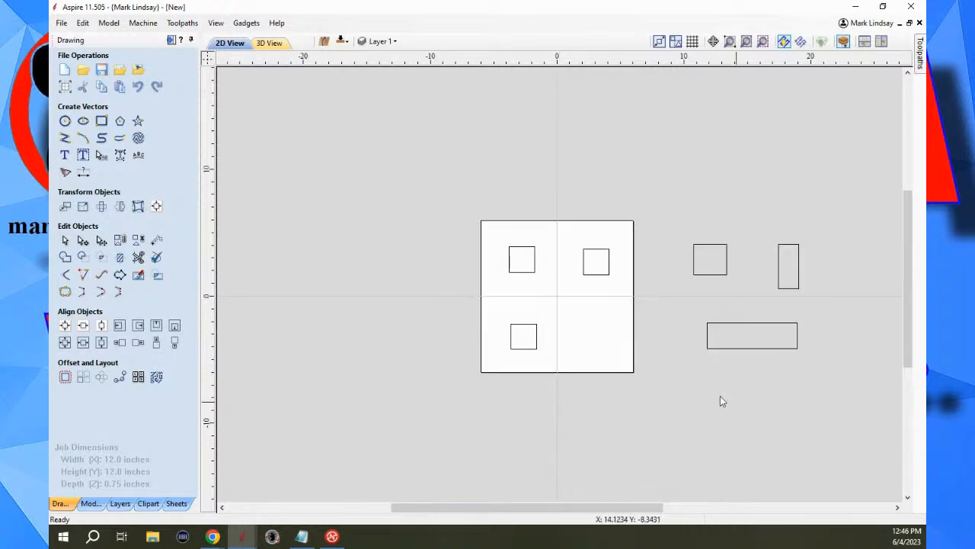
scroll(701, 327, "up", 2)
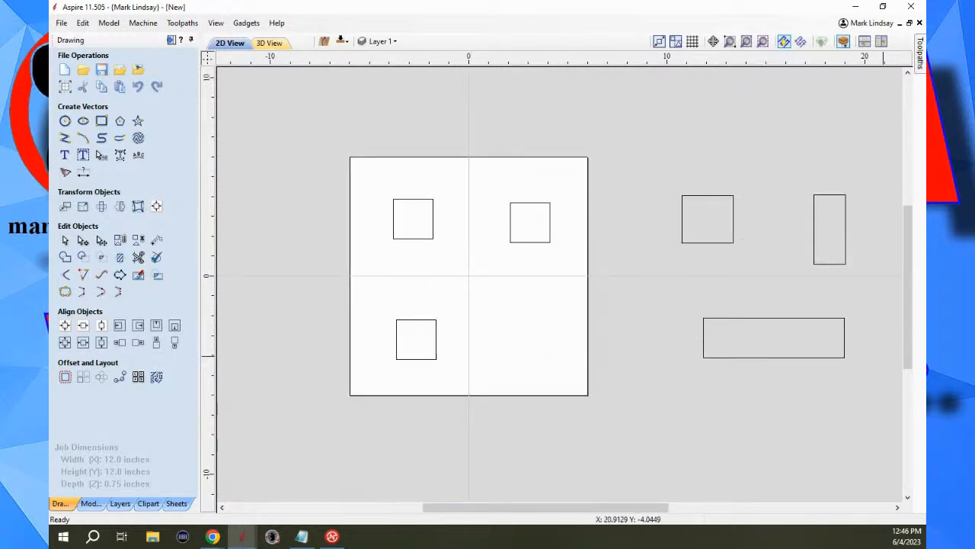